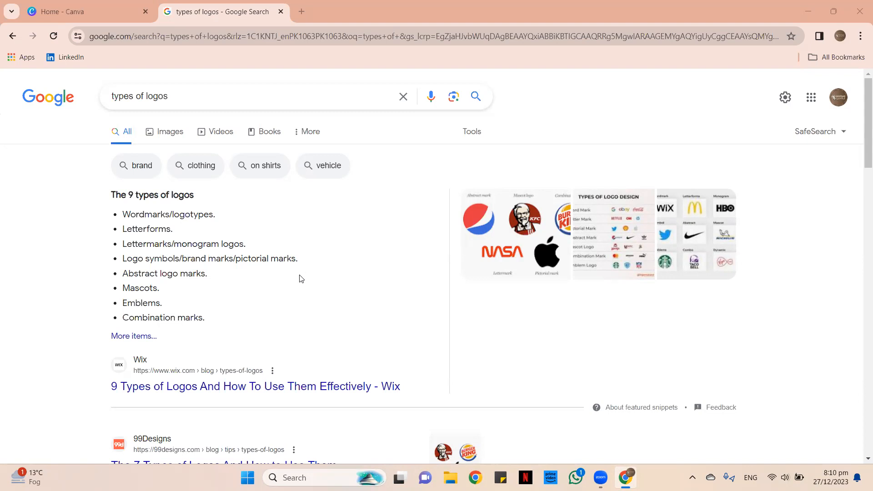
Open the Wix result '9 Types of Logos And How To Use Them Effectively'.
{"action": "scroll", "coordinate": [302, 278], "scroll_direction": "down", "scroll_amount": 1}
{"action": "scroll", "coordinate": [300, 268], "scroll_direction": "down", "scroll_amount": 1}
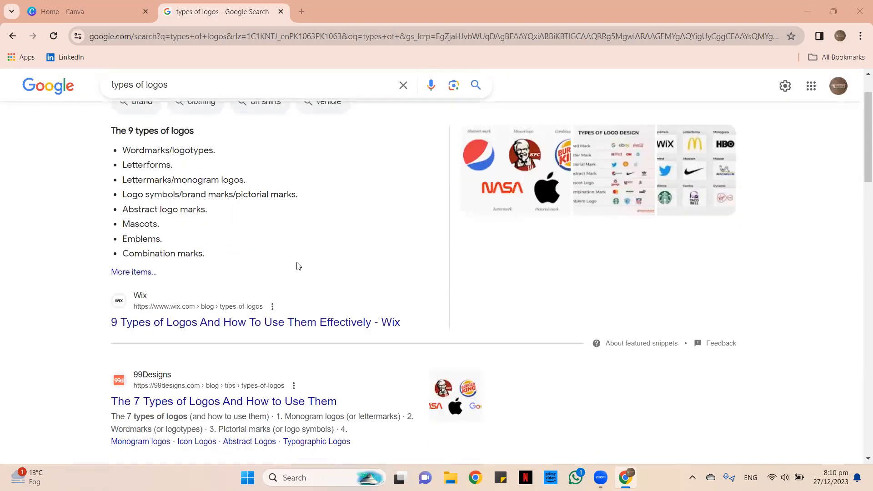
{"action": "scroll", "coordinate": [149, 217], "scroll_direction": "up", "scroll_amount": 1}
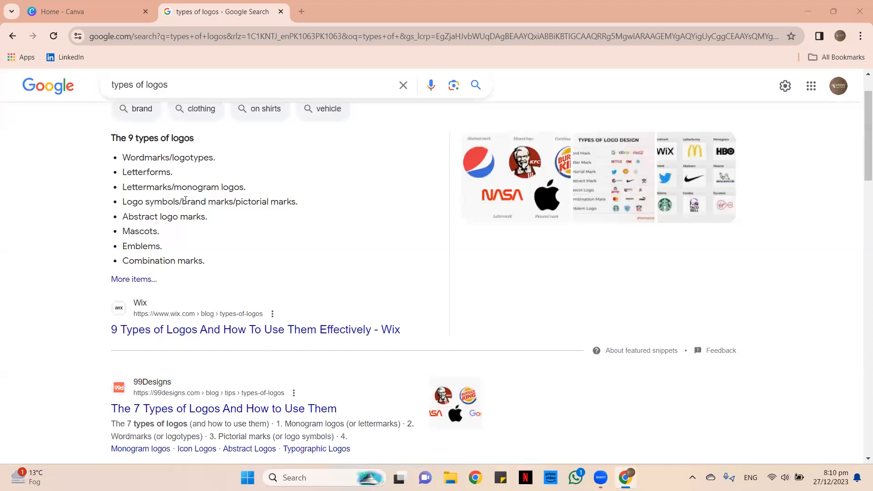
{"action": "left_click", "coordinate": [274, 335]}
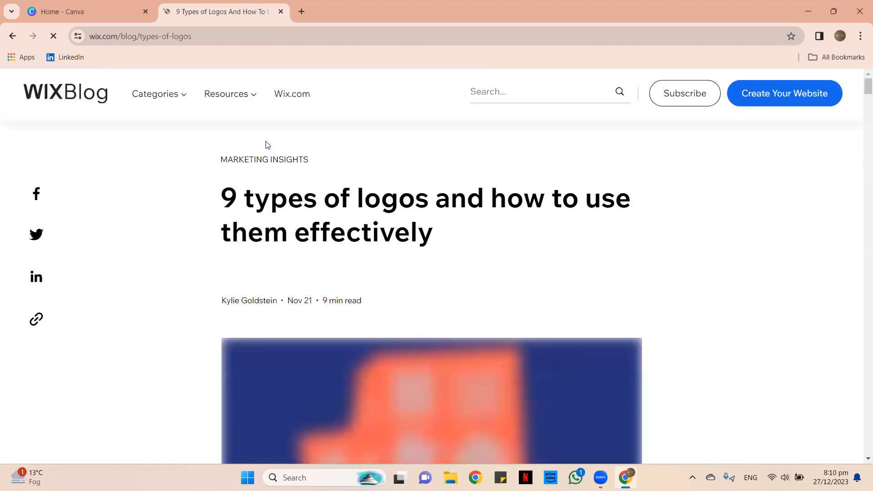
Bring the nine logo-type example grid into view, zooming the page out to 80%.
{"action": "scroll", "coordinate": [297, 200], "scroll_direction": "down", "scroll_amount": 5}
{"action": "scroll", "coordinate": [285, 196], "scroll_direction": "down", "scroll_amount": 10}
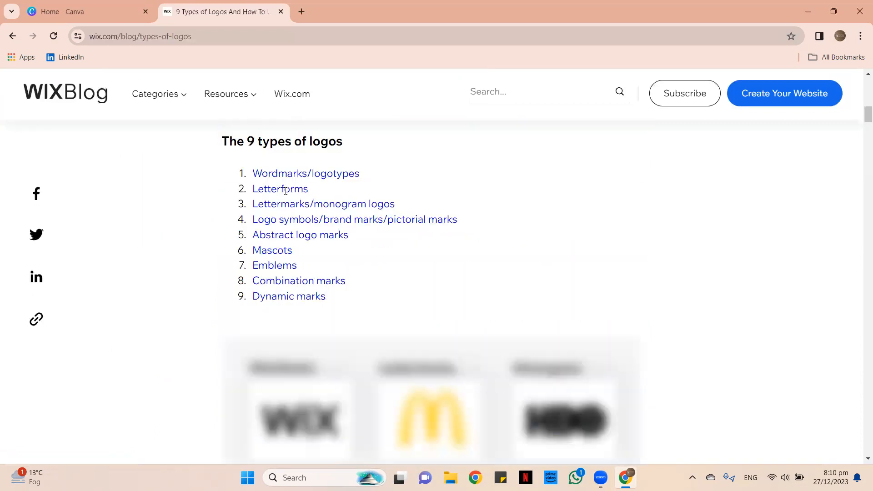
{"action": "scroll", "coordinate": [384, 217], "scroll_direction": "up", "scroll_amount": 1}
{"action": "scroll", "coordinate": [386, 218], "scroll_direction": "down", "scroll_amount": 2}
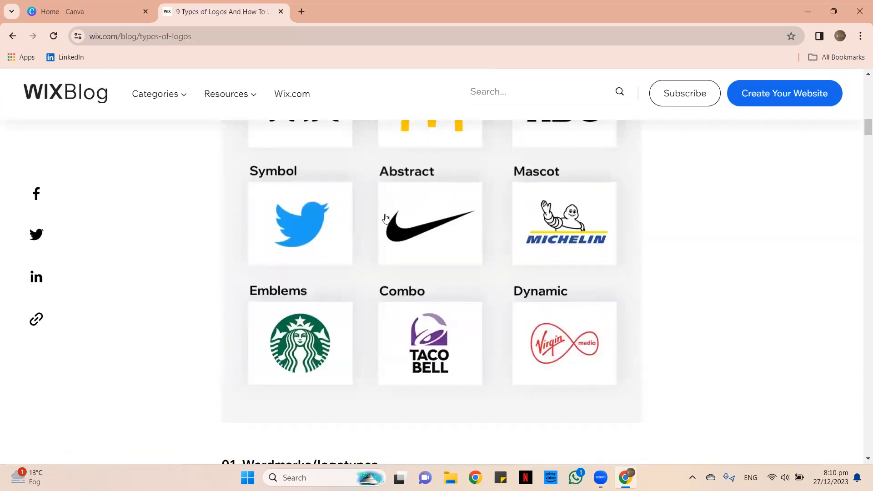
{"action": "key", "text": "ctrl+minus"}
{"action": "key", "text": "ctrl+minus"}
{"action": "scroll", "coordinate": [390, 218], "scroll_direction": "up", "scroll_amount": 2}
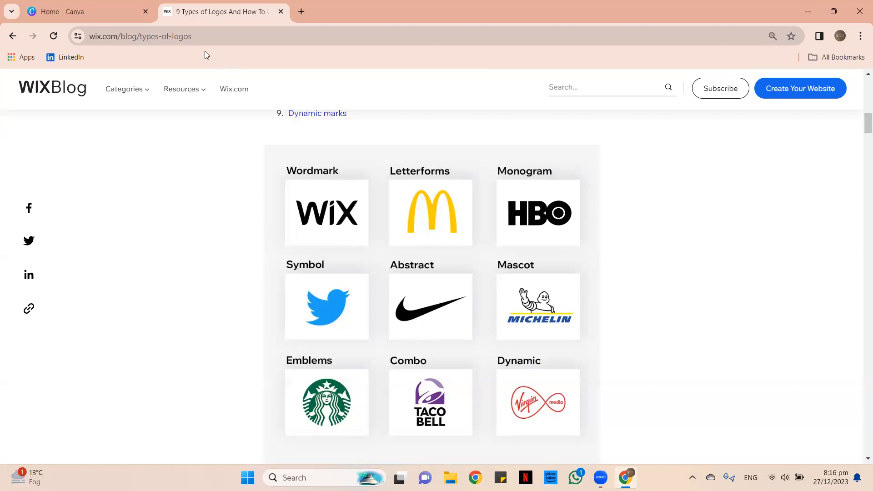
Switch from the Wix article to the 'Home - Canva' browser tab.
{"action": "left_click", "coordinate": [29, 4]}
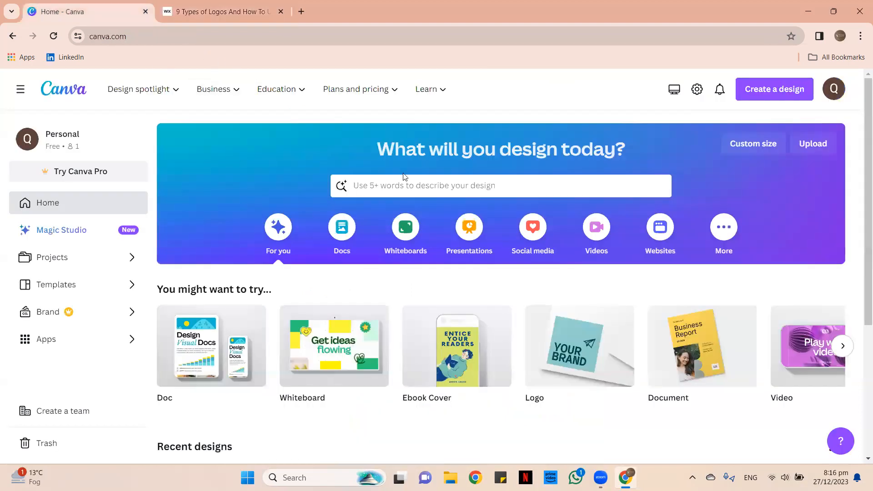
Search Canva's templates for 'wordmark logo'.
{"action": "left_click", "coordinate": [402, 188]}
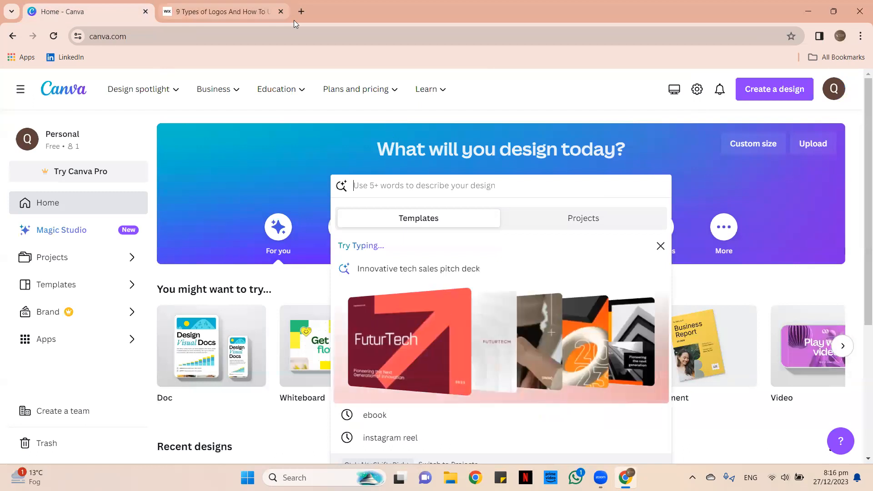
{"action": "left_click", "coordinate": [293, 19]}
{"action": "left_click", "coordinate": [39, 6]}
{"action": "left_click", "coordinate": [377, 184]}
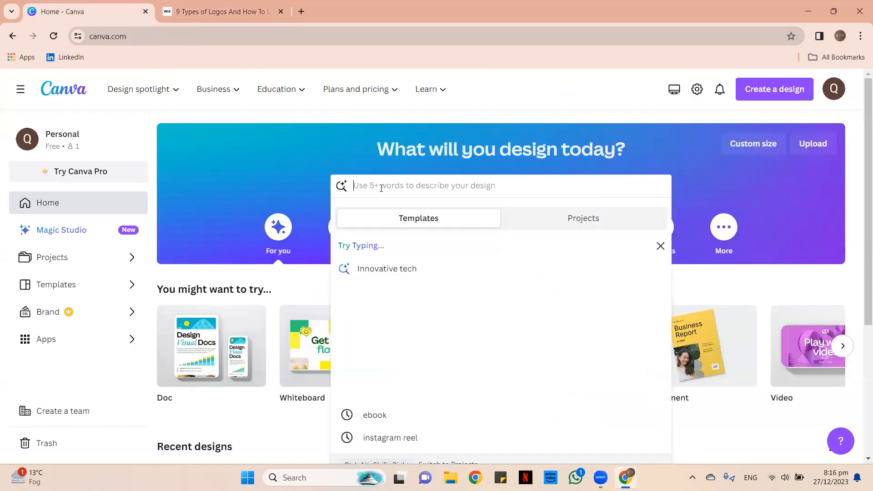
{"action": "type", "text": "word"}
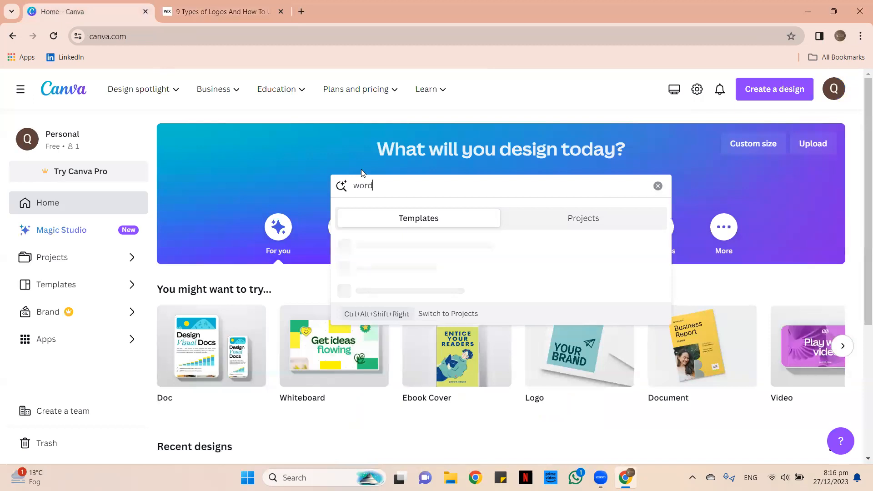
{"action": "type", "text": "mark lo"}
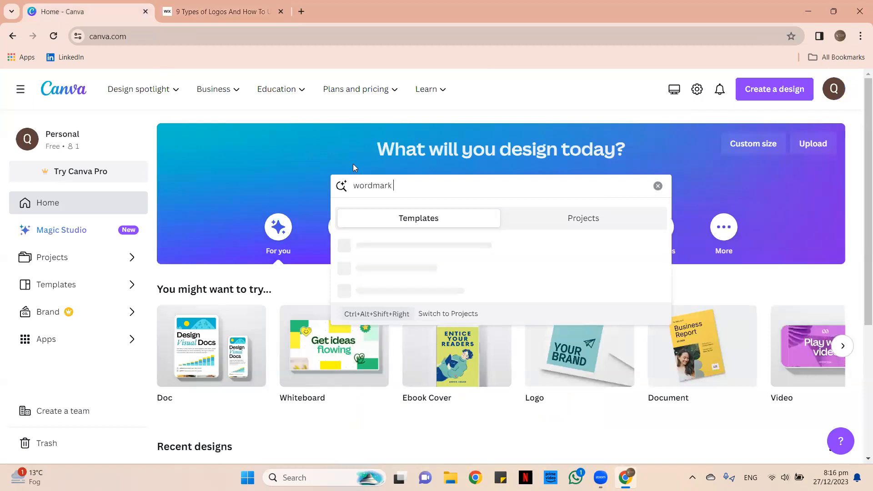
{"action": "type", "text": "go"}
{"action": "key", "text": "Return"}
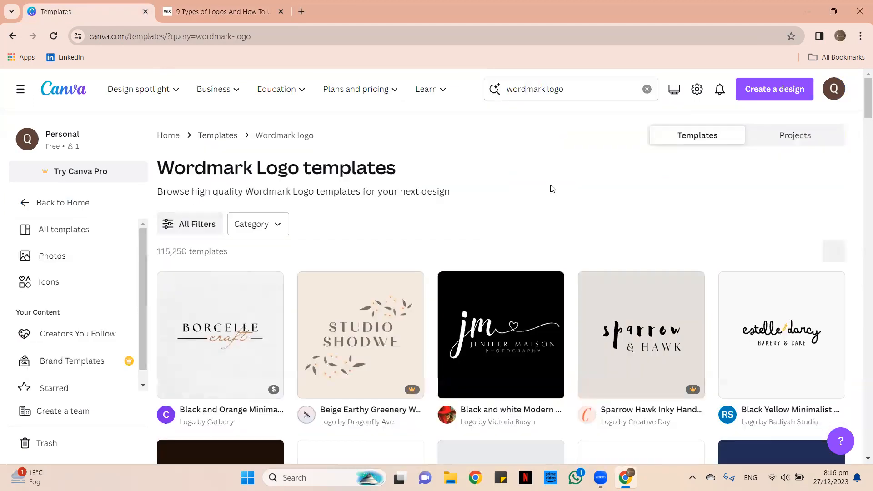
Browse the 115,250 wordmark logo templates, briefly checking the logo-types article.
{"action": "scroll", "coordinate": [550, 186], "scroll_direction": "down", "scroll_amount": 2}
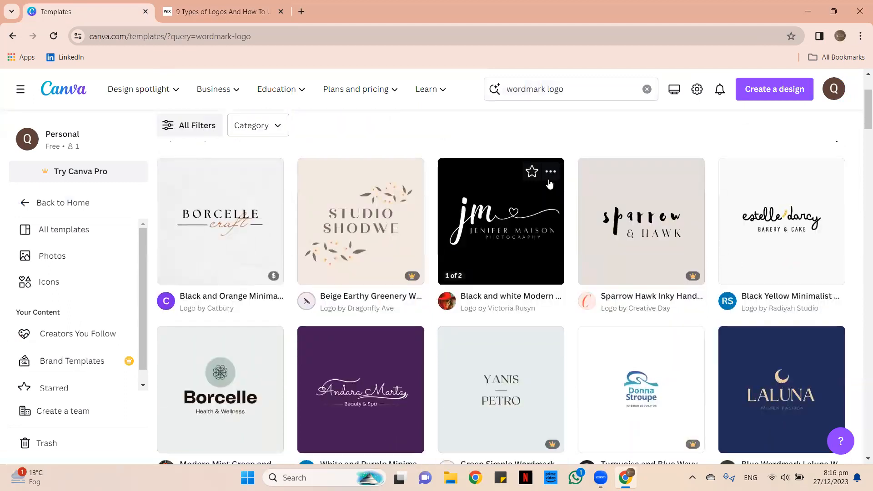
{"action": "scroll", "coordinate": [550, 184], "scroll_direction": "down", "scroll_amount": 4}
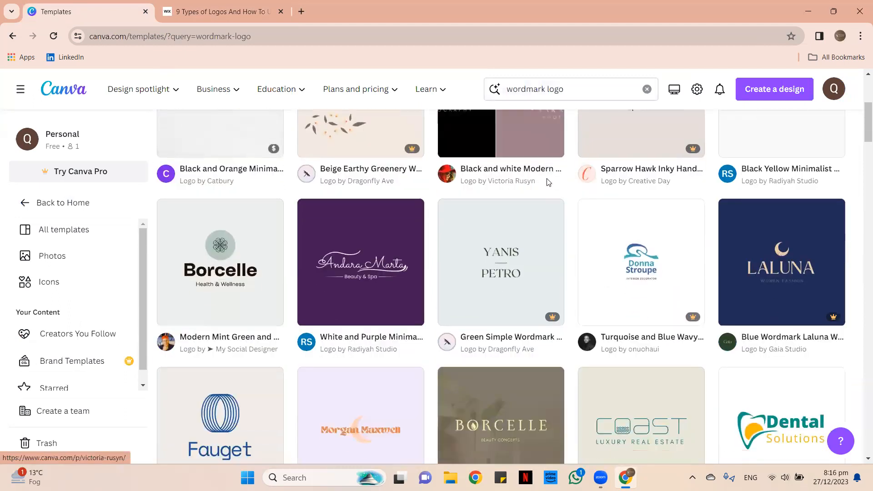
{"action": "scroll", "coordinate": [548, 183], "scroll_direction": "down", "scroll_amount": 6}
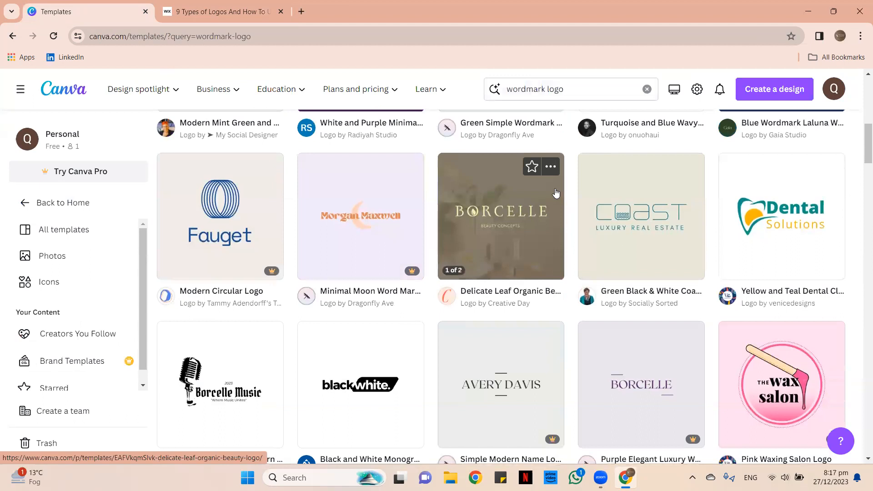
{"action": "scroll", "coordinate": [554, 189], "scroll_direction": "up", "scroll_amount": 3}
{"action": "scroll", "coordinate": [554, 190], "scroll_direction": "down", "scroll_amount": 4}
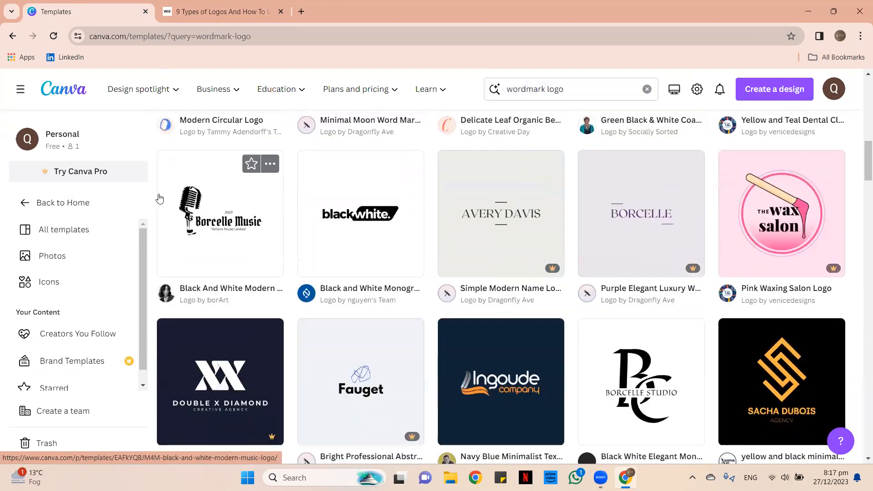
{"action": "scroll", "coordinate": [298, 284], "scroll_direction": "down", "scroll_amount": 5}
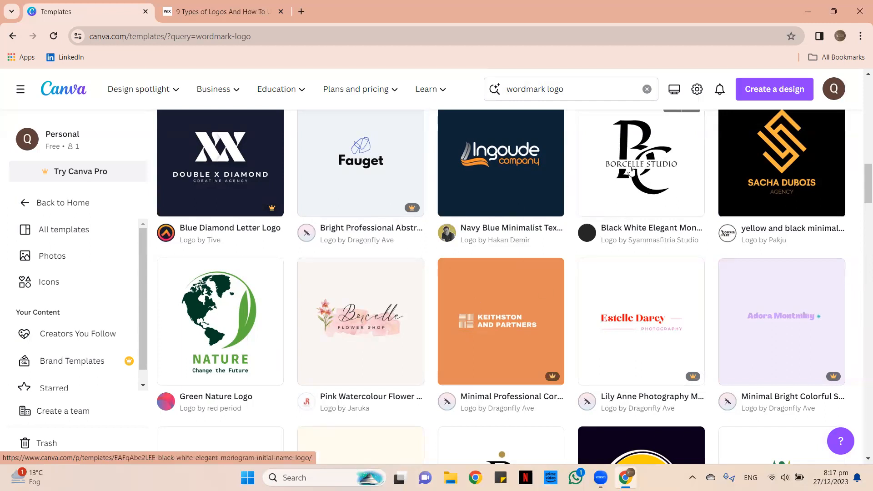
{"action": "scroll", "coordinate": [646, 228], "scroll_direction": "down", "scroll_amount": 1}
{"action": "scroll", "coordinate": [455, 254], "scroll_direction": "up", "scroll_amount": 1}
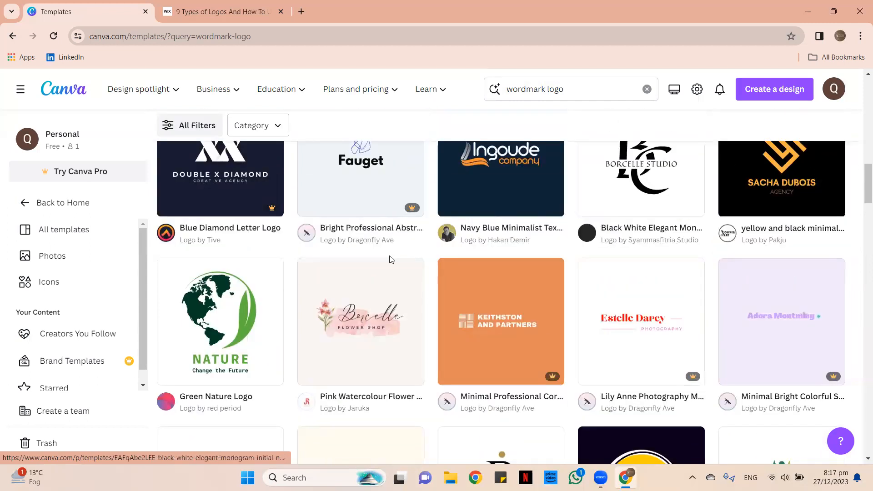
{"action": "scroll", "coordinate": [391, 254], "scroll_direction": "down", "scroll_amount": 2}
{"action": "scroll", "coordinate": [400, 248], "scroll_direction": "up", "scroll_amount": 3}
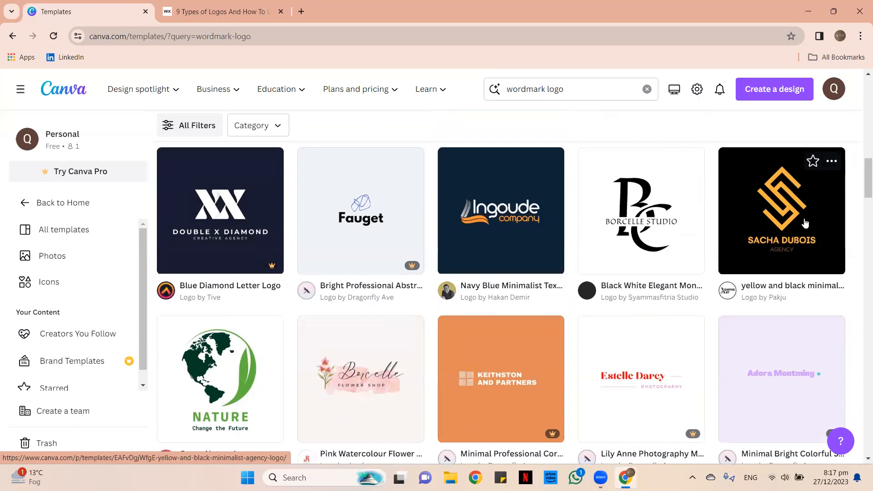
{"action": "scroll", "coordinate": [805, 227], "scroll_direction": "down", "scroll_amount": 2}
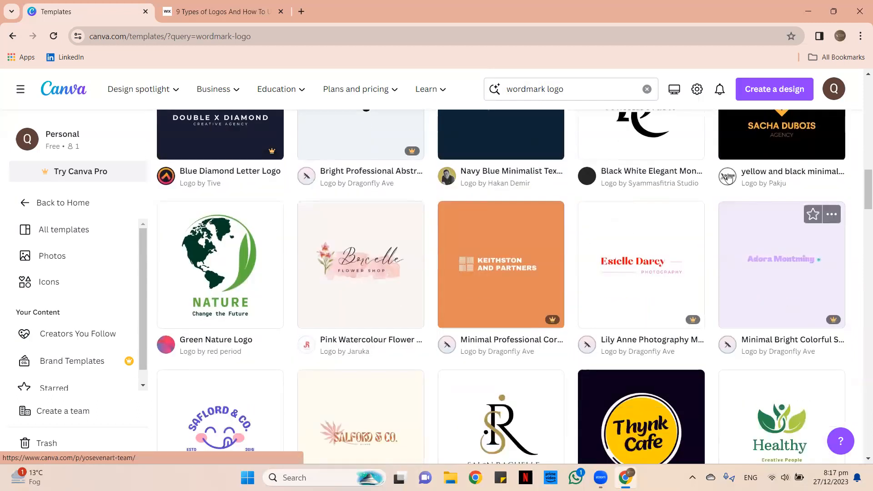
{"action": "scroll", "coordinate": [477, 197], "scroll_direction": "down", "scroll_amount": 2}
{"action": "scroll", "coordinate": [478, 197], "scroll_direction": "down", "scroll_amount": 1}
{"action": "scroll", "coordinate": [478, 208], "scroll_direction": "up", "scroll_amount": 2}
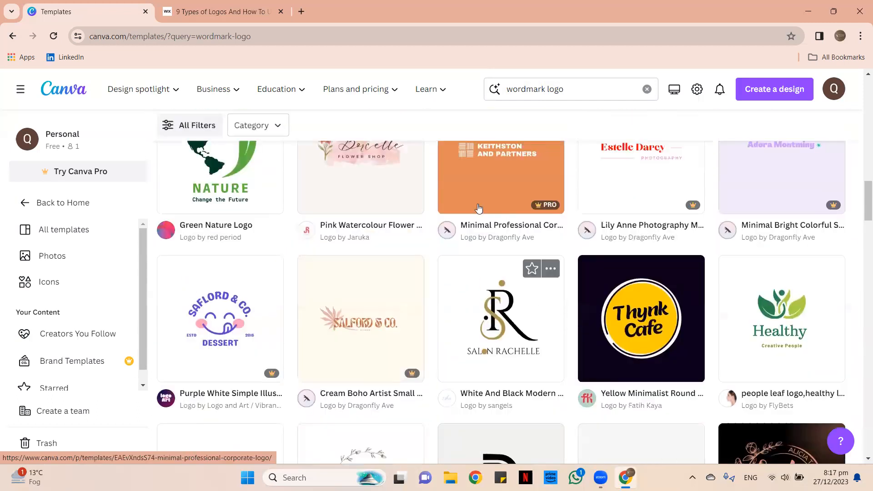
{"action": "scroll", "coordinate": [500, 220], "scroll_direction": "down", "scroll_amount": 1}
{"action": "scroll", "coordinate": [500, 220], "scroll_direction": "down", "scroll_amount": 3}
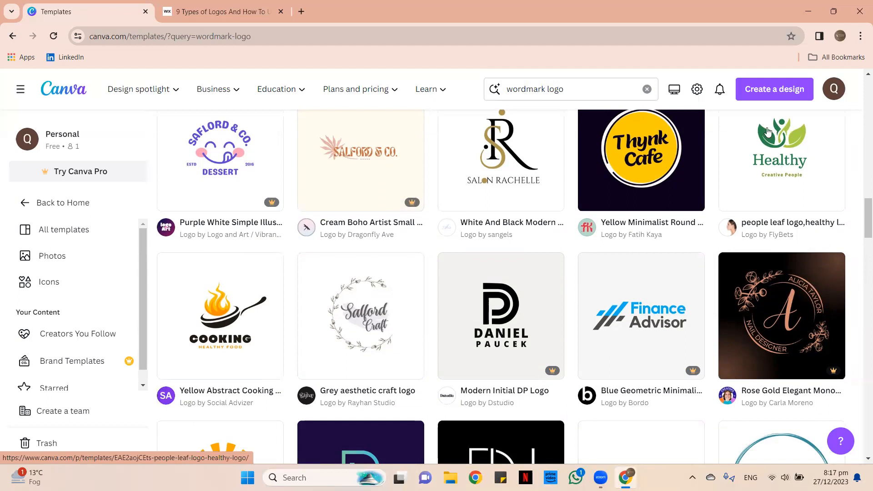
{"action": "scroll", "coordinate": [505, 195], "scroll_direction": "down", "scroll_amount": 3}
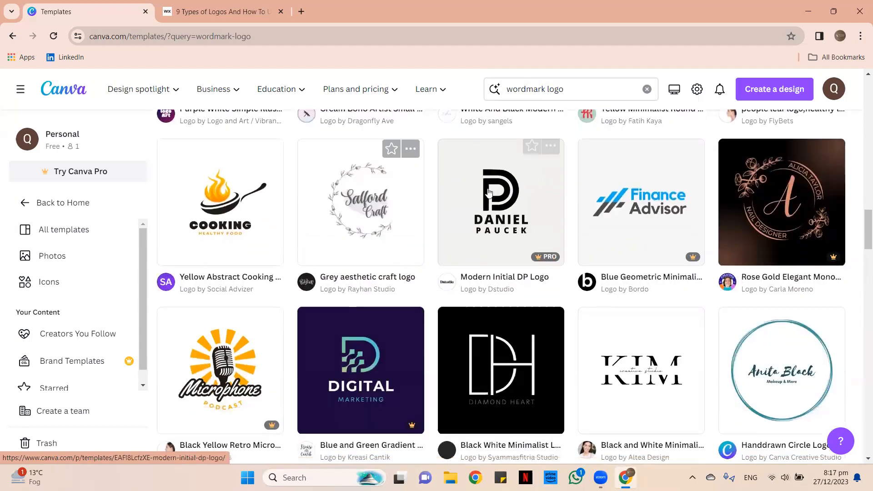
{"action": "scroll", "coordinate": [613, 200], "scroll_direction": "down", "scroll_amount": 3}
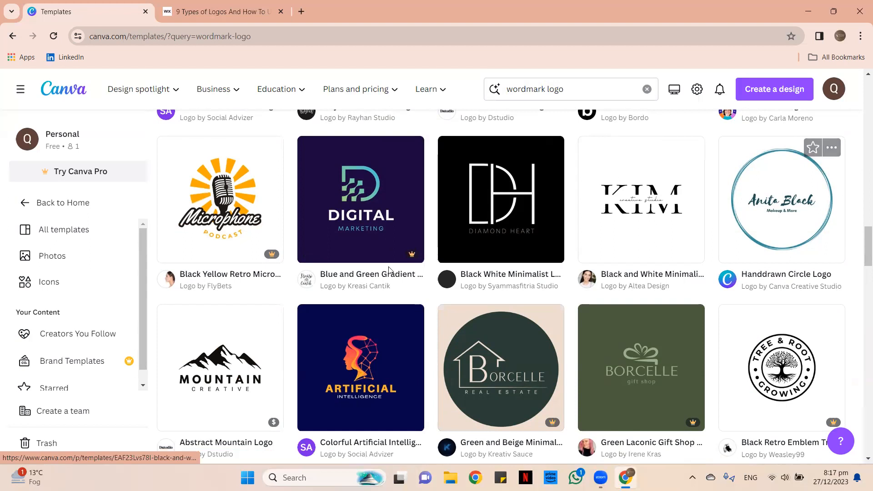
{"action": "scroll", "coordinate": [493, 257], "scroll_direction": "down", "scroll_amount": 1}
{"action": "scroll", "coordinate": [493, 257], "scroll_direction": "down", "scroll_amount": 2}
{"action": "scroll", "coordinate": [512, 272], "scroll_direction": "down", "scroll_amount": 3}
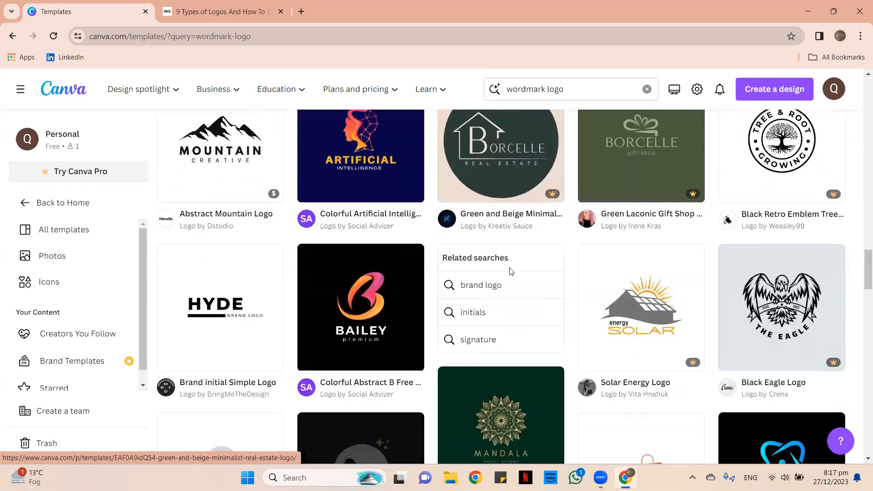
{"action": "key", "text": "ctrl+Tab"}
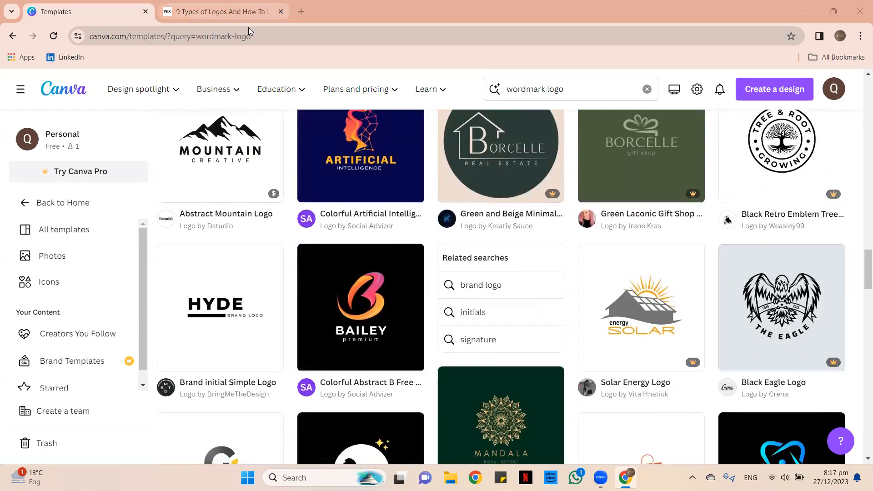
{"action": "left_click", "coordinate": [91, 5]}
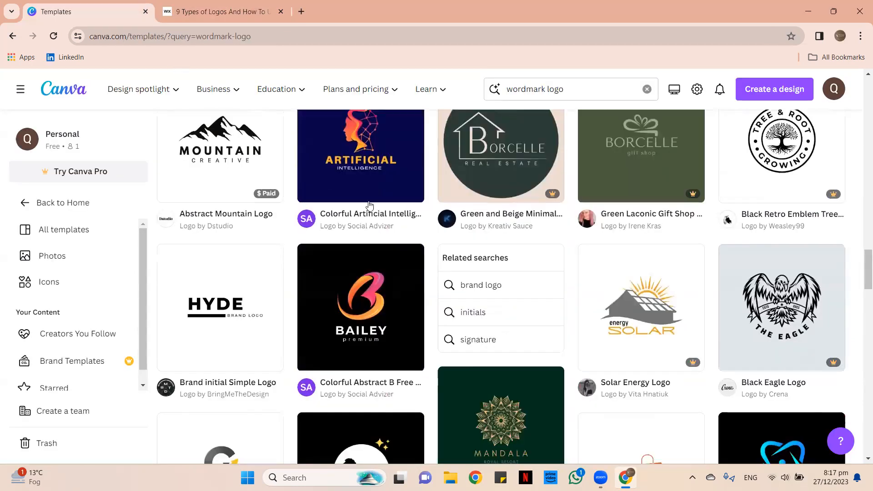
{"action": "scroll", "coordinate": [372, 201], "scroll_direction": "up", "scroll_amount": 5}
{"action": "scroll", "coordinate": [371, 200], "scroll_direction": "up", "scroll_amount": 5}
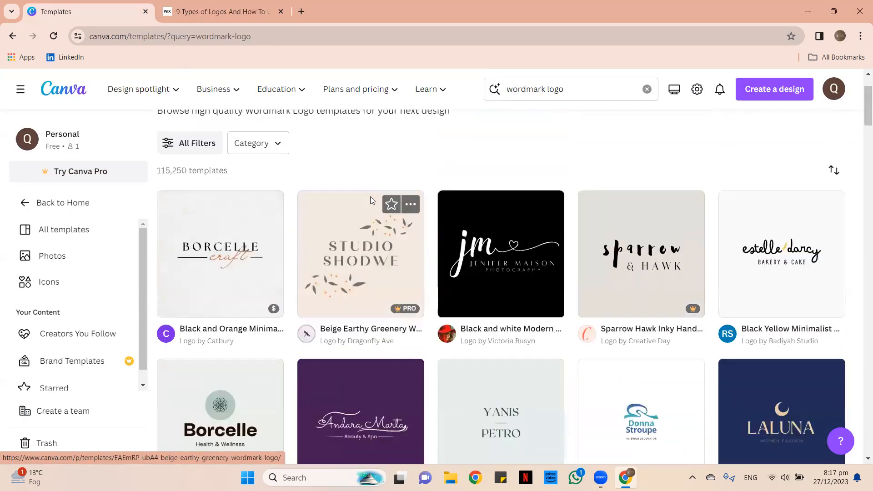
Change the template search query to 'letterform logo'.
{"action": "left_click", "coordinate": [549, 87]}
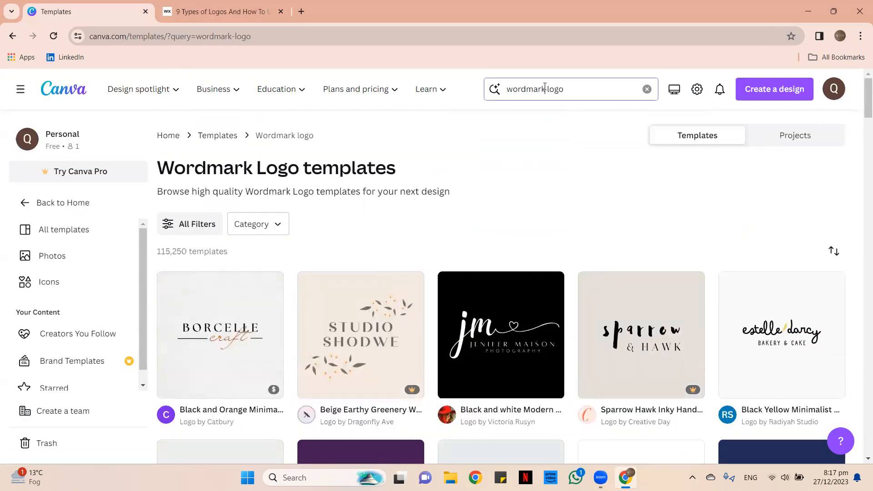
{"action": "left_click", "coordinate": [508, 88]}
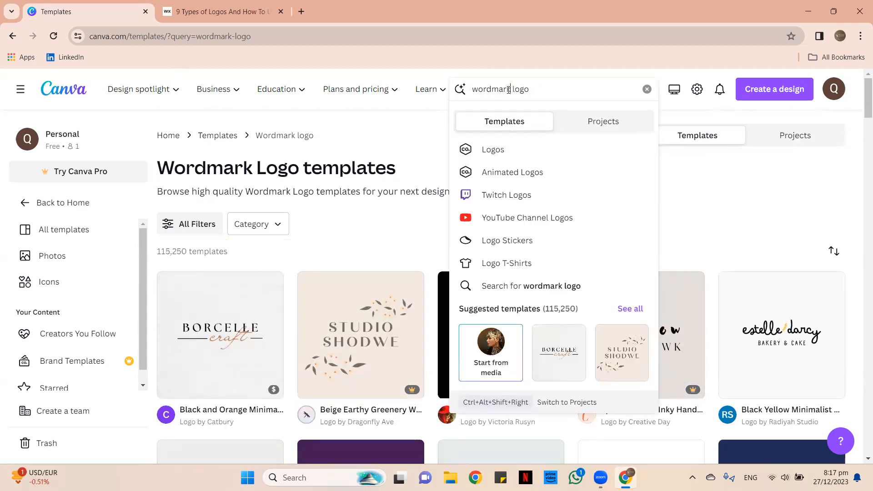
{"action": "left_click_drag", "start_coordinate": [476, 85], "coordinate": [464, 86]}
{"action": "key", "text": "BackSpace"}
{"action": "key", "text": "Delete"}
{"action": "key", "text": "Delete"}
{"action": "type", "text": "lee"}
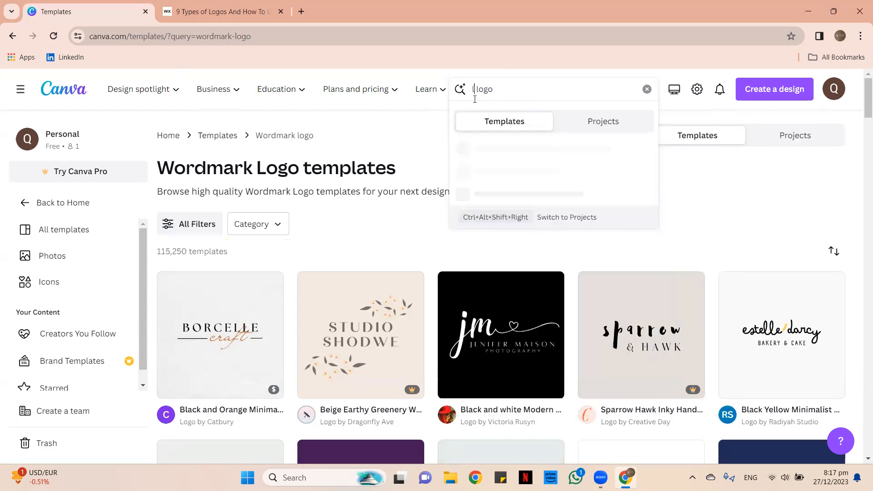
{"action": "key", "text": "BackSpace"}
{"action": "type", "text": "tter"}
{"action": "type", "text": "form"}
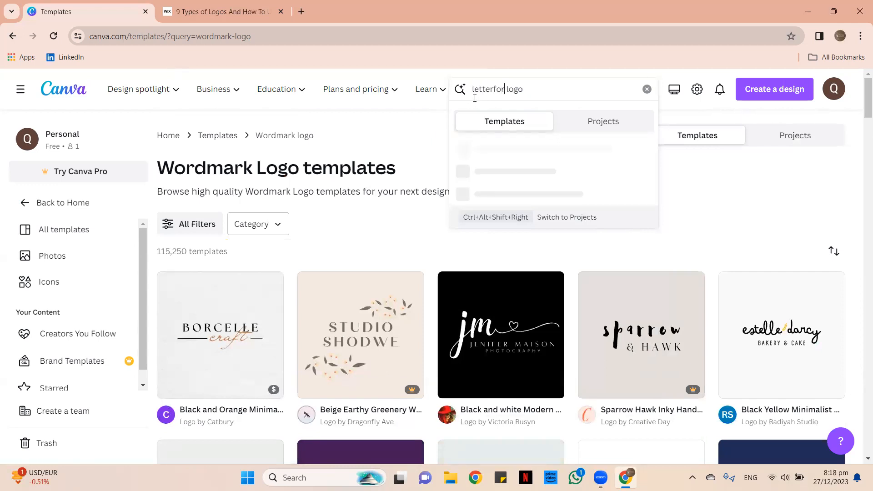
{"action": "key", "text": "Return"}
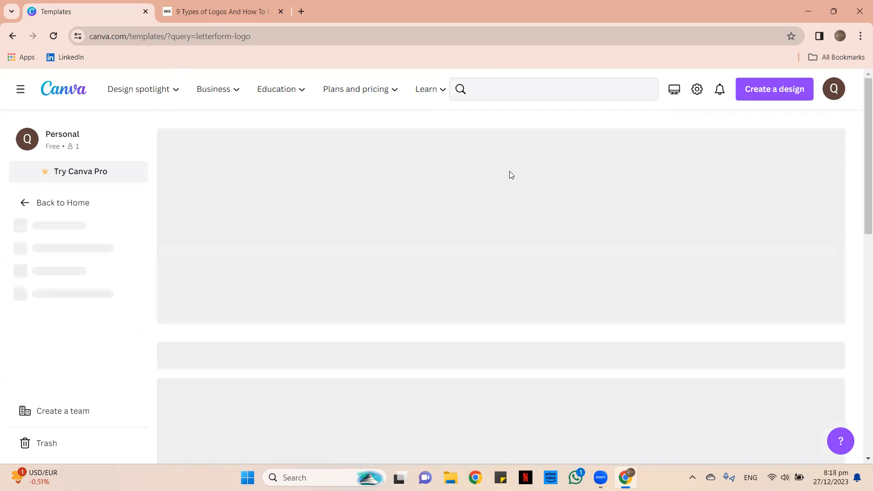
Browse letterform logo results such as Monogram and Black White Elegant Monogram.
{"action": "scroll", "coordinate": [450, 162], "scroll_direction": "down", "scroll_amount": 3}
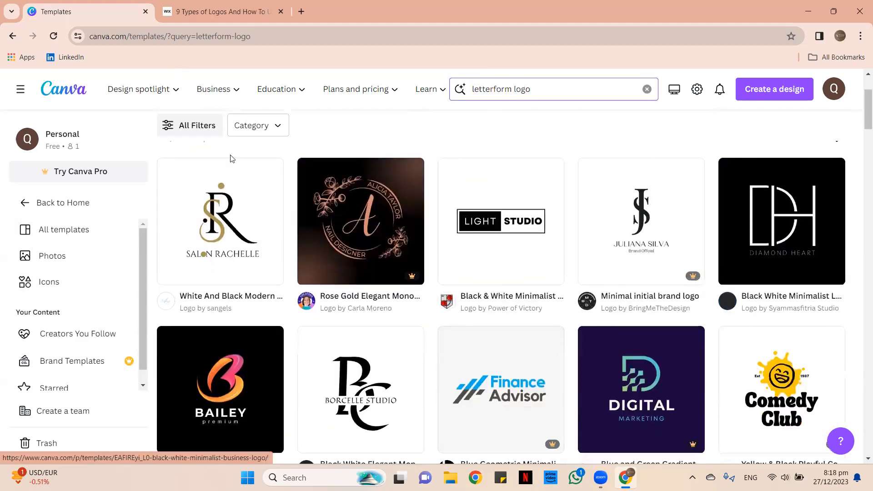
{"action": "scroll", "coordinate": [306, 323], "scroll_direction": "down", "scroll_amount": 2}
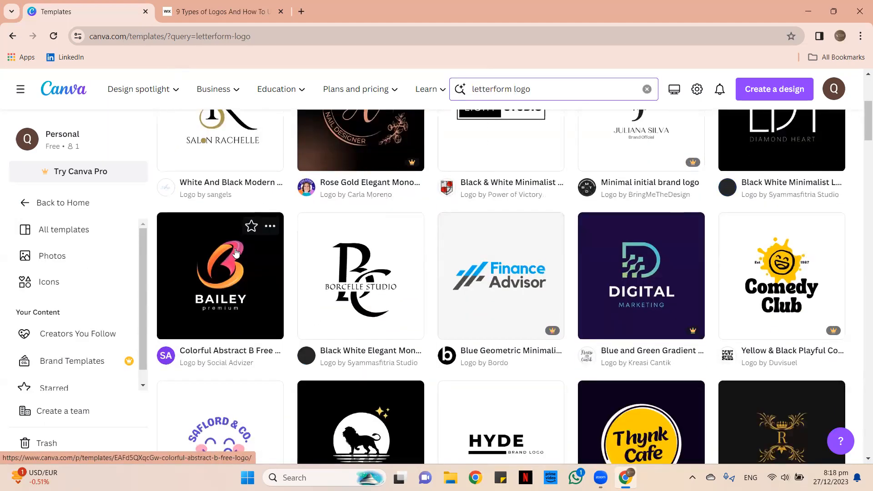
{"action": "scroll", "coordinate": [552, 164], "scroll_direction": "up", "scroll_amount": 2}
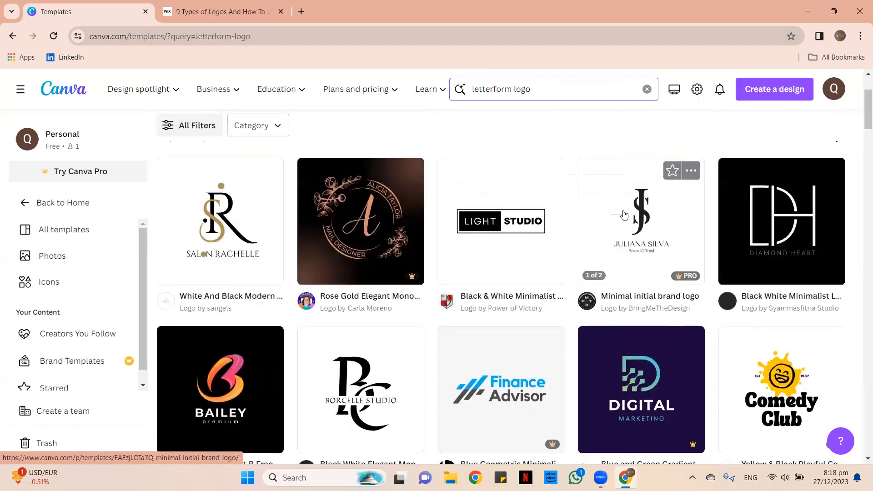
{"action": "scroll", "coordinate": [469, 264], "scroll_direction": "down", "scroll_amount": 1}
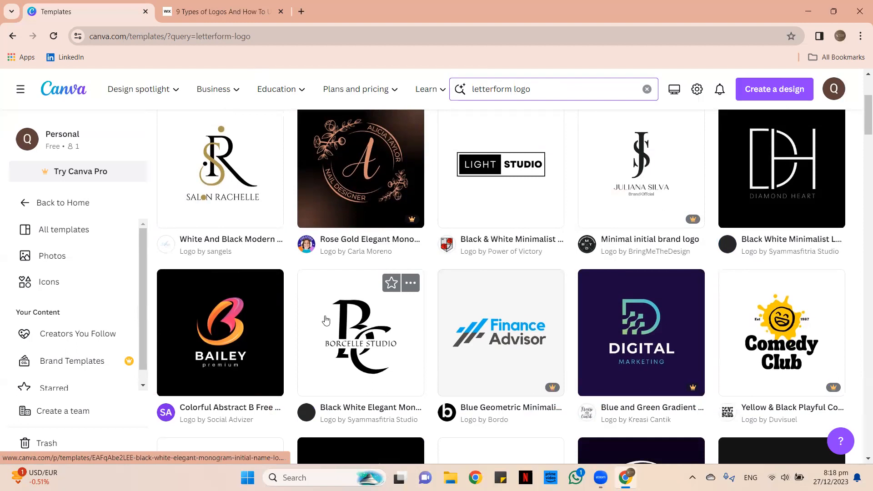
{"action": "scroll", "coordinate": [327, 321], "scroll_direction": "down", "scroll_amount": 3}
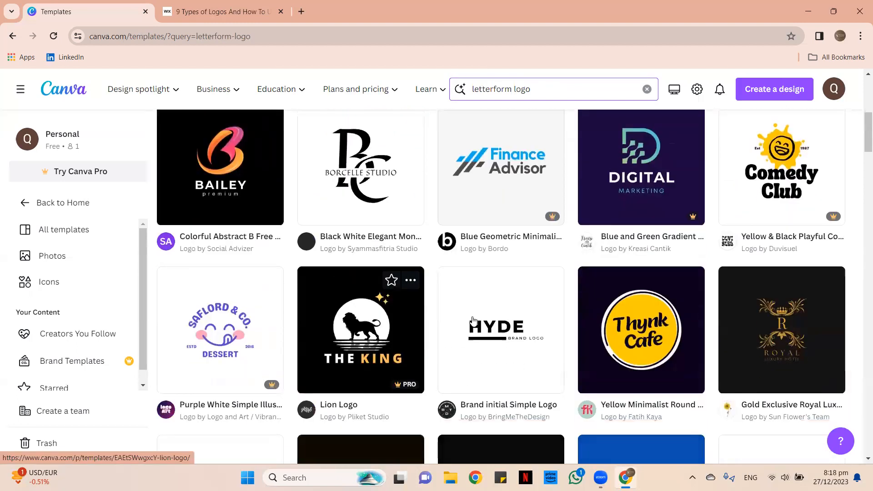
{"action": "scroll", "coordinate": [648, 175], "scroll_direction": "down", "scroll_amount": 3}
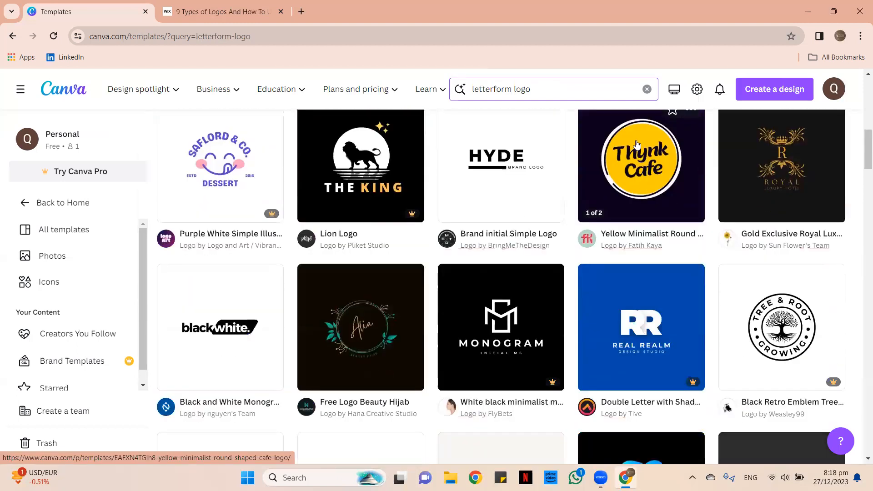
{"action": "scroll", "coordinate": [447, 219], "scroll_direction": "down", "scroll_amount": 3}
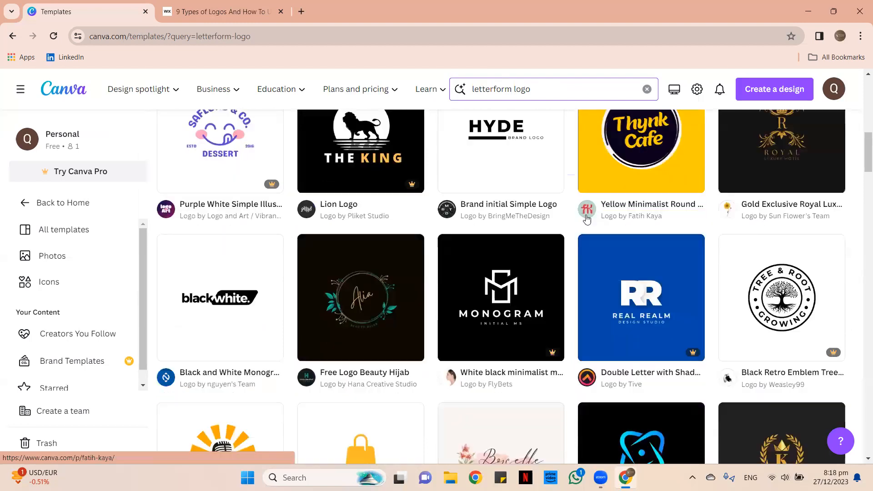
{"action": "scroll", "coordinate": [546, 251], "scroll_direction": "down", "scroll_amount": 2}
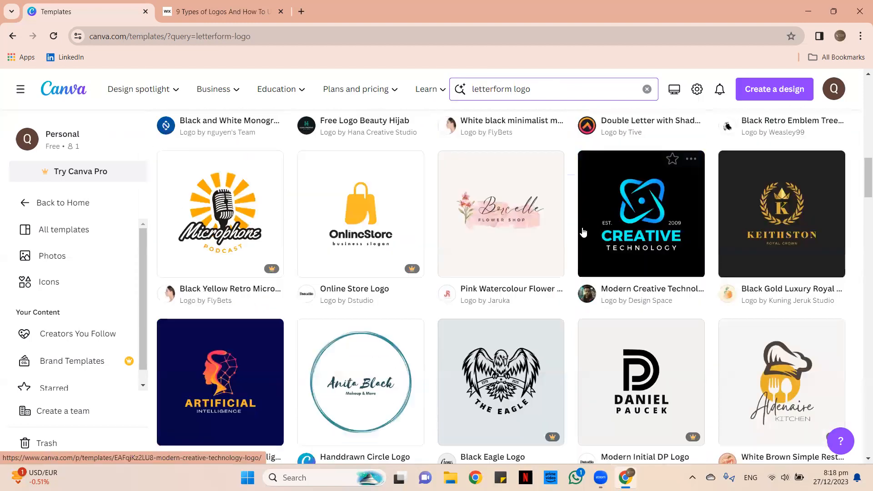
{"action": "scroll", "coordinate": [552, 317], "scroll_direction": "down", "scroll_amount": 3}
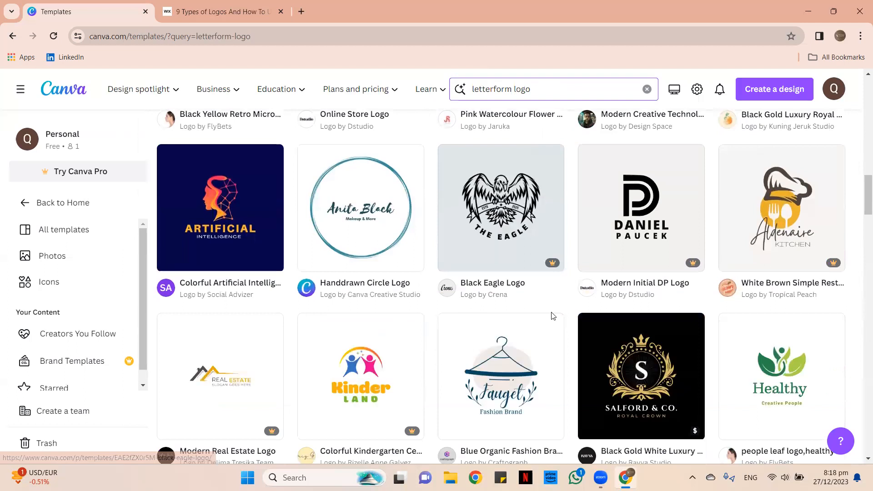
{"action": "scroll", "coordinate": [404, 372], "scroll_direction": "up", "scroll_amount": 12}
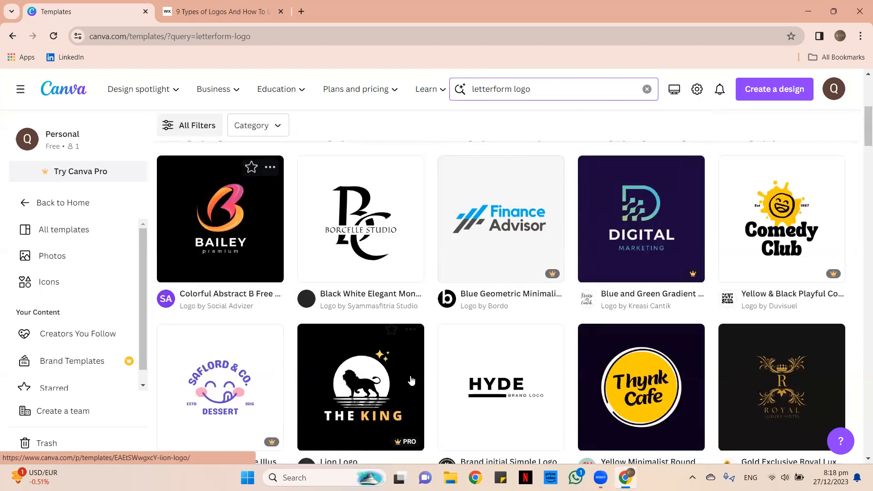
{"action": "scroll", "coordinate": [409, 357], "scroll_direction": "down", "scroll_amount": 5}
{"action": "scroll", "coordinate": [425, 324], "scroll_direction": "down", "scroll_amount": 3}
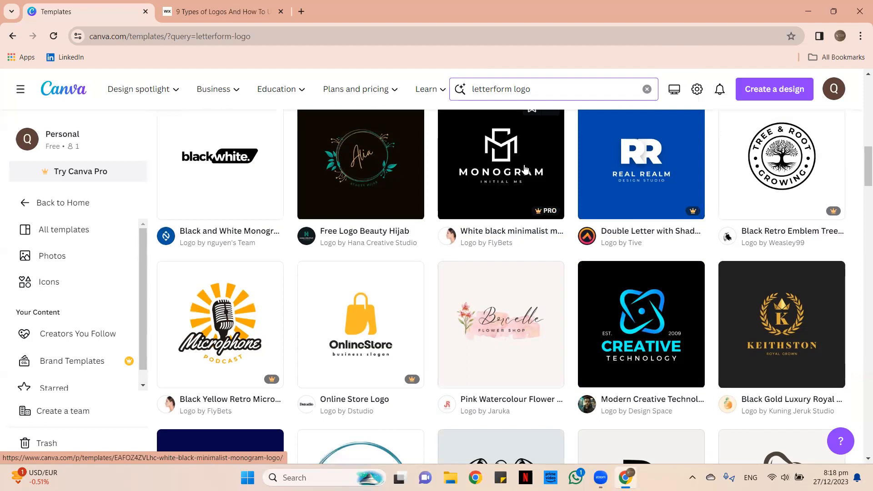
{"action": "scroll", "coordinate": [529, 200], "scroll_direction": "up", "scroll_amount": 3}
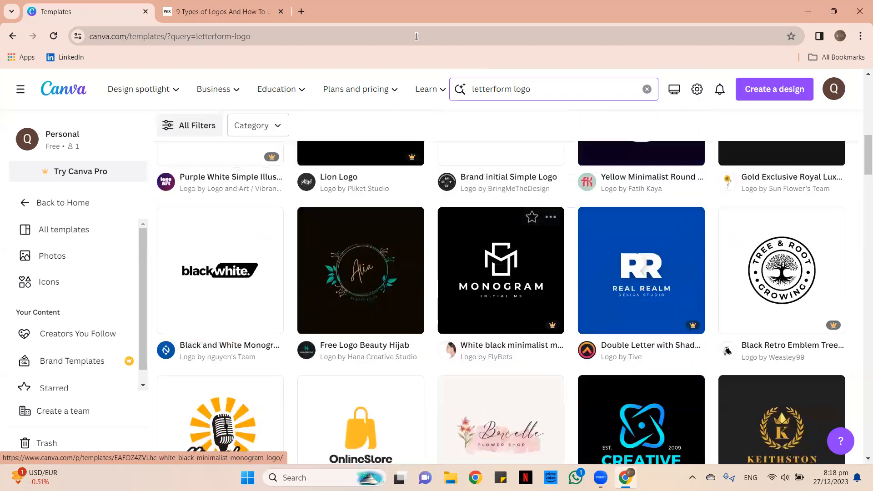
{"action": "left_click", "coordinate": [189, 8]}
Compare the Wix logo-types guide with the 115,255 letterform templates, ending on Canva.
{"action": "scroll", "coordinate": [539, 187], "scroll_direction": "down", "scroll_amount": 1}
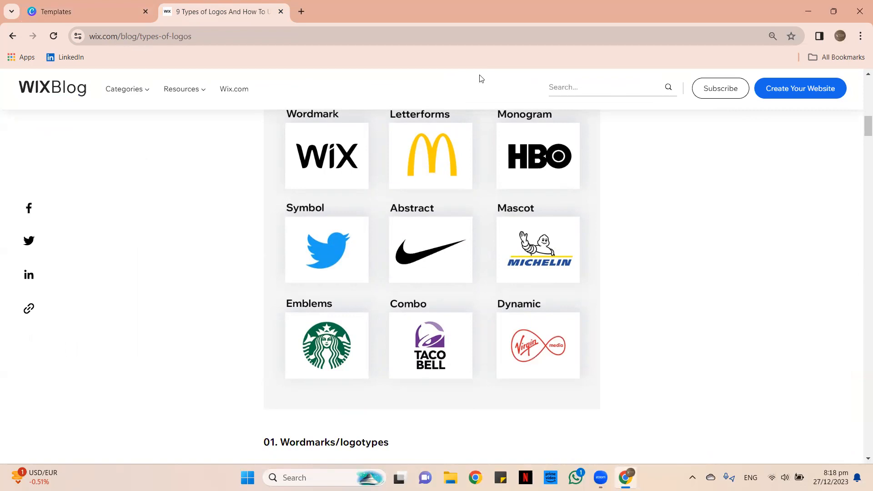
{"action": "left_click", "coordinate": [94, 8]}
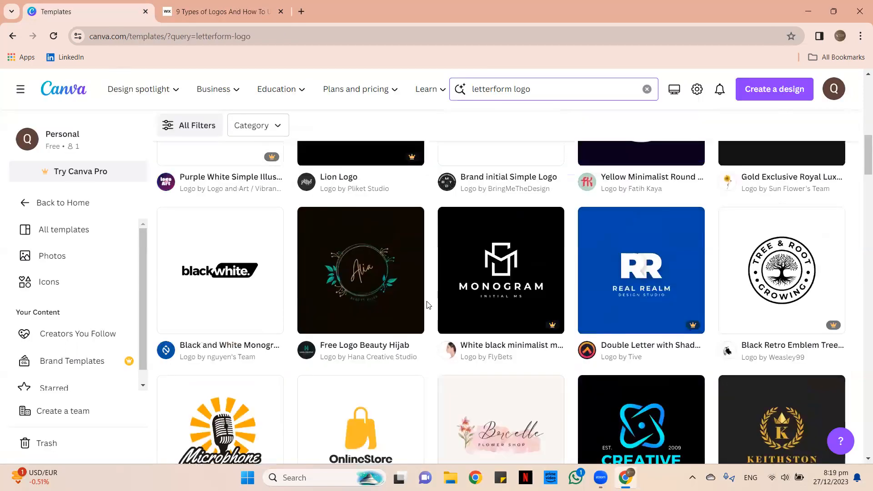
{"action": "left_click", "coordinate": [189, 9]}
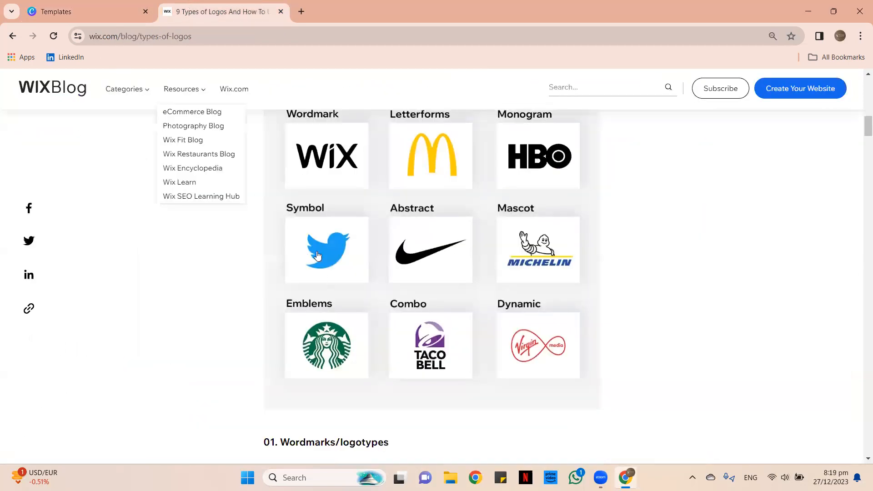
{"action": "left_click", "coordinate": [89, 3]}
{"action": "left_click", "coordinate": [188, 4]}
{"action": "left_click", "coordinate": [98, 13]}
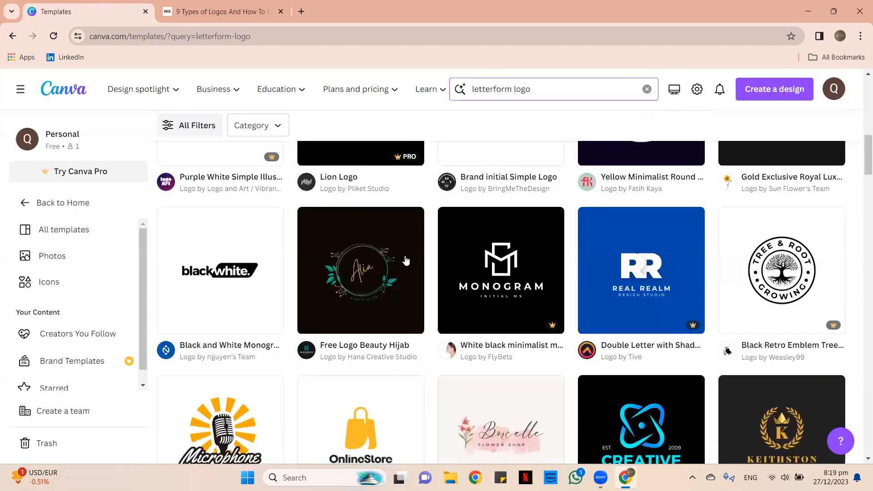
{"action": "scroll", "coordinate": [406, 252], "scroll_direction": "down", "scroll_amount": 2}
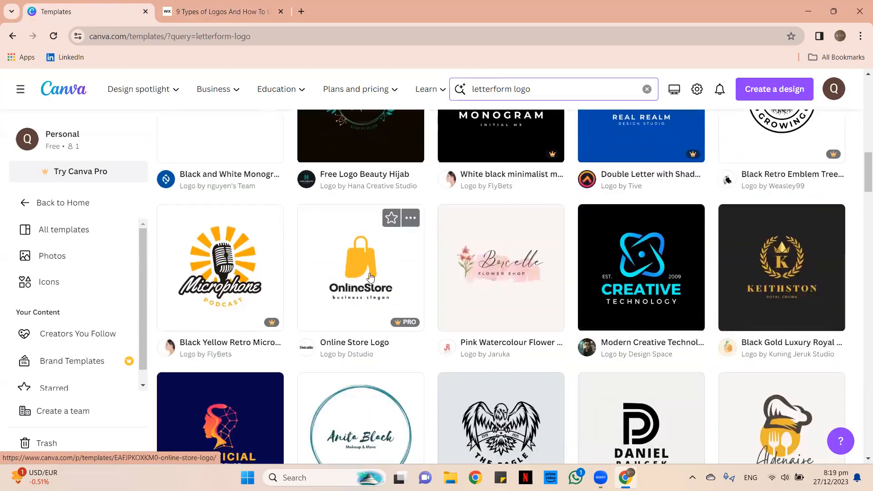
{"action": "scroll", "coordinate": [370, 255], "scroll_direction": "up", "scroll_amount": 10}
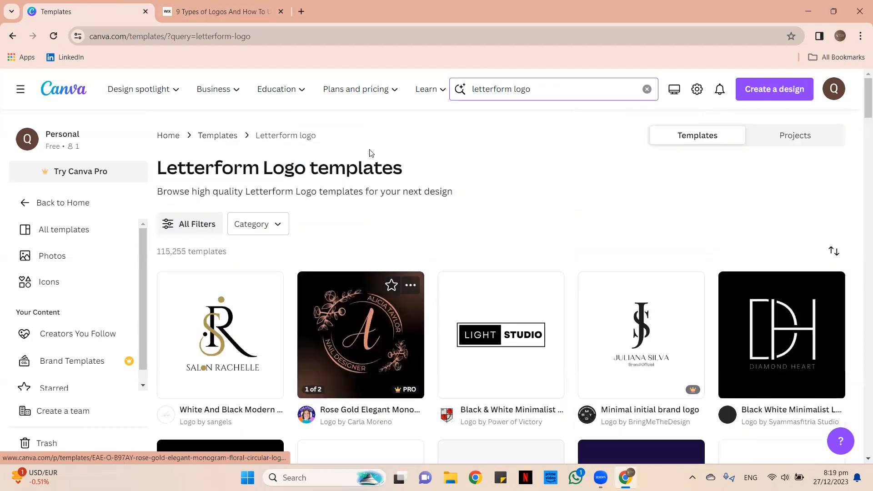
Replace the search query with 'symbol logo'.
{"action": "left_click_drag", "start_coordinate": [511, 89], "coordinate": [459, 83]}
{"action": "key", "text": "BackSpace"}
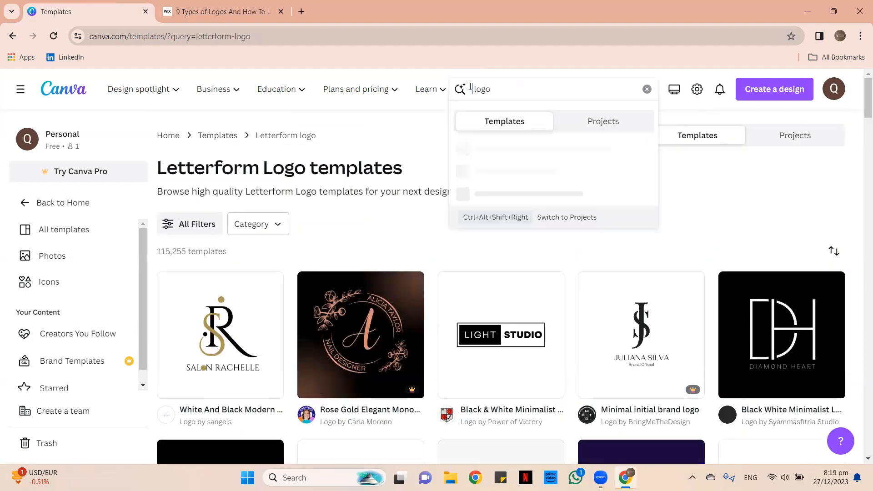
{"action": "type", "text": "sy"}
{"action": "type", "text": "mbol"}
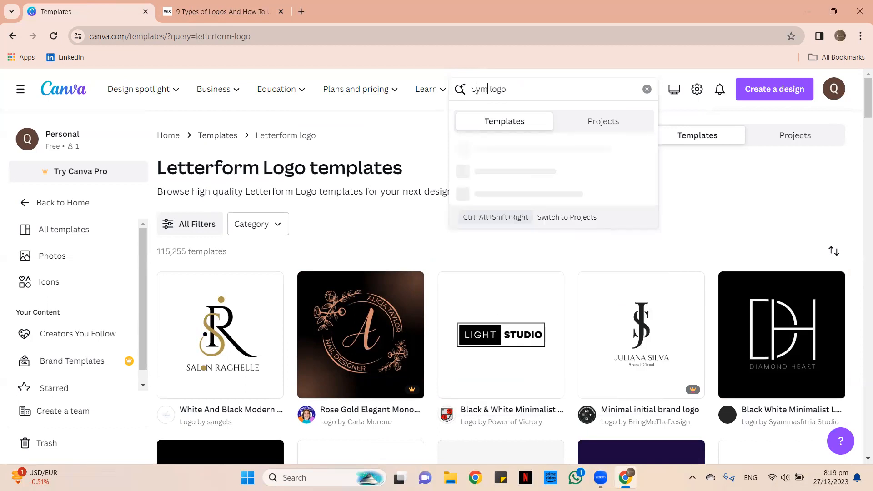
{"action": "key", "text": "Return"}
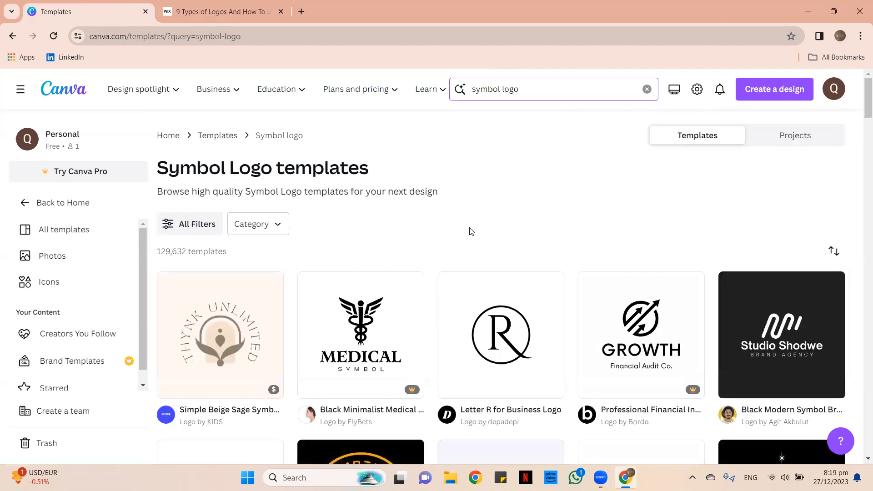
Browse symbol logo templates such as Heartcure, Claudia and Aldenaire.
{"action": "scroll", "coordinate": [507, 172], "scroll_direction": "down", "scroll_amount": 1}
{"action": "scroll", "coordinate": [512, 157], "scroll_direction": "down", "scroll_amount": 1}
{"action": "scroll", "coordinate": [455, 117], "scroll_direction": "down", "scroll_amount": 1}
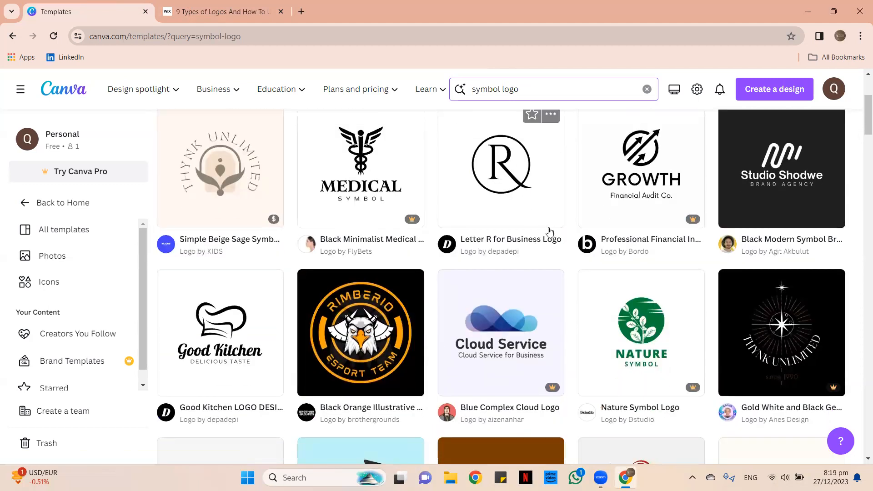
{"action": "scroll", "coordinate": [549, 231], "scroll_direction": "down", "scroll_amount": 1}
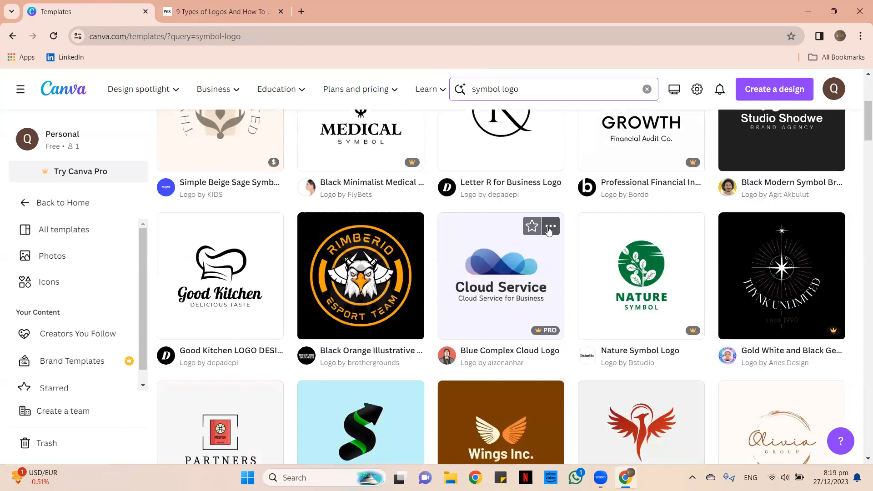
{"action": "scroll", "coordinate": [632, 218], "scroll_direction": "down", "scroll_amount": 2}
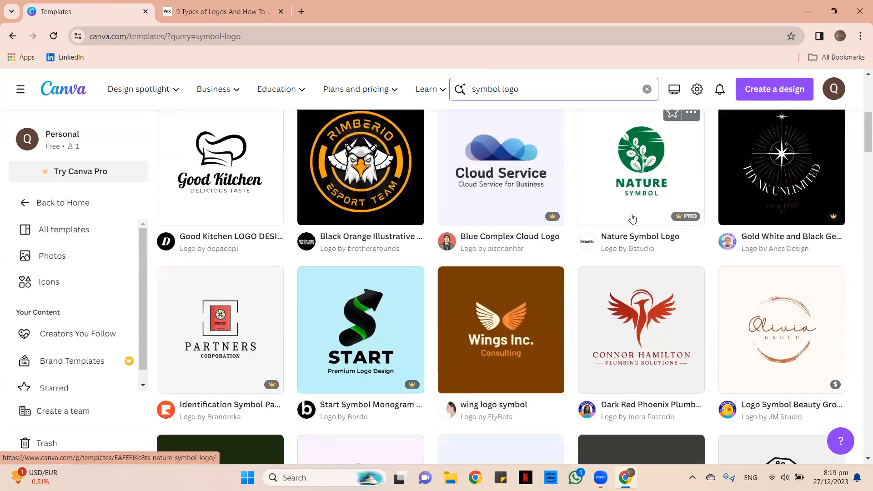
{"action": "scroll", "coordinate": [614, 227], "scroll_direction": "down", "scroll_amount": 2}
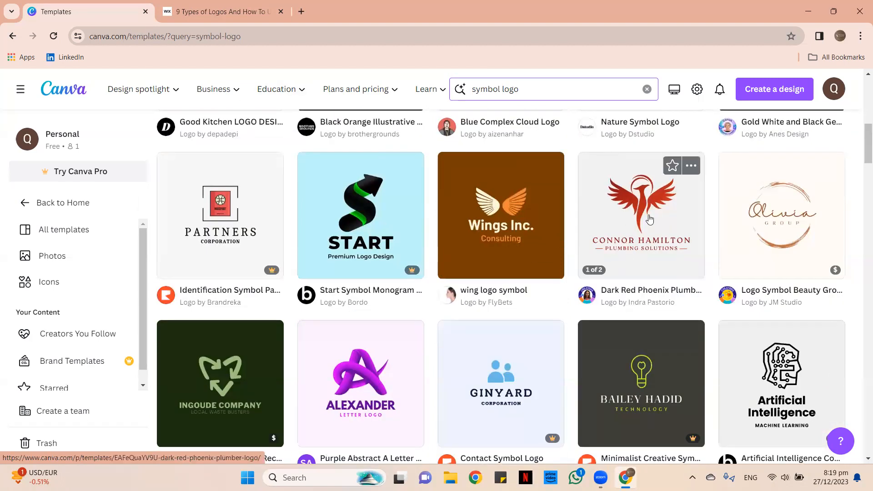
{"action": "scroll", "coordinate": [345, 252], "scroll_direction": "down", "scroll_amount": 3}
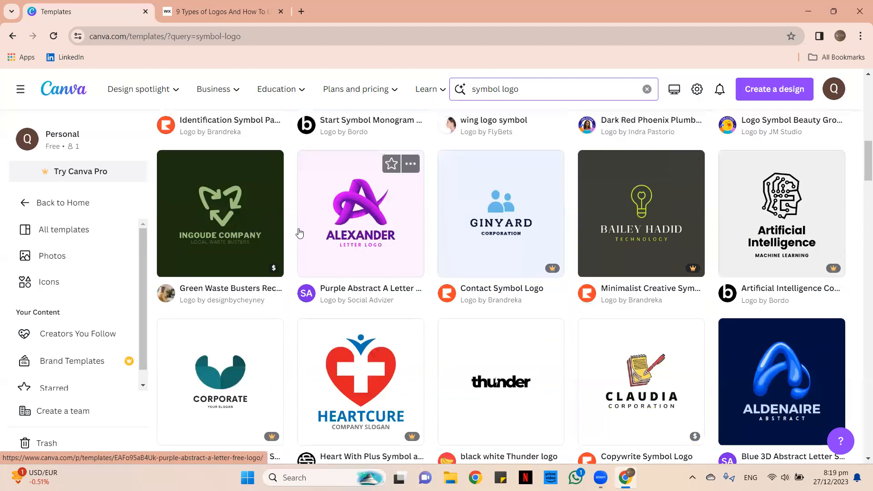
{"action": "scroll", "coordinate": [255, 214], "scroll_direction": "down", "scroll_amount": 1}
{"action": "scroll", "coordinate": [378, 246], "scroll_direction": "up", "scroll_amount": 1}
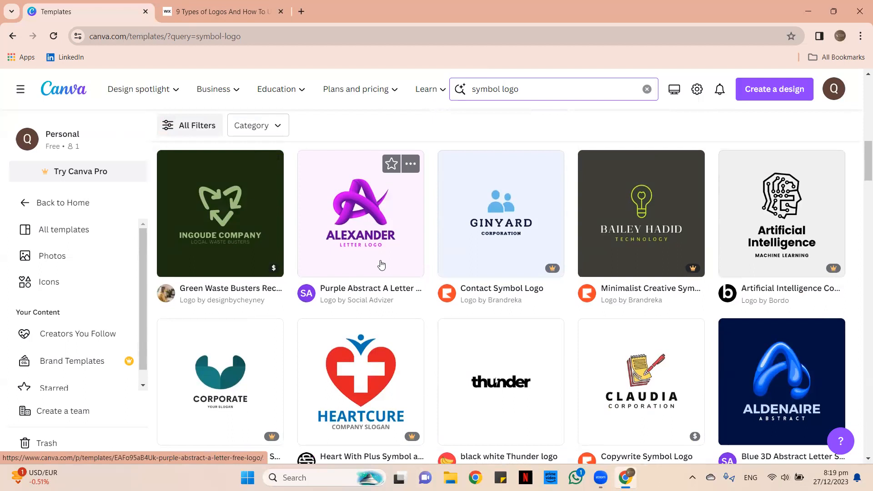
{"action": "scroll", "coordinate": [381, 260], "scroll_direction": "down", "scroll_amount": 2}
{"action": "scroll", "coordinate": [381, 259], "scroll_direction": "down", "scroll_amount": 3}
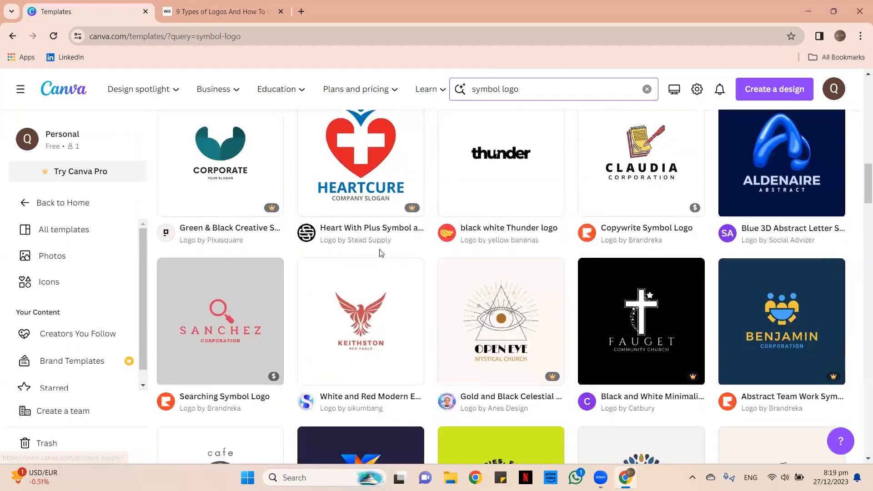
{"action": "scroll", "coordinate": [435, 277], "scroll_direction": "up", "scroll_amount": 1}
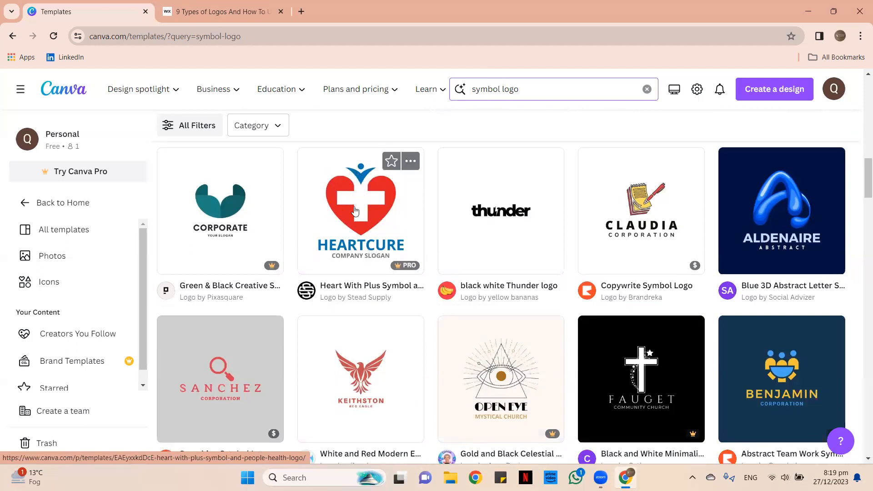
{"action": "scroll", "coordinate": [377, 221], "scroll_direction": "up", "scroll_amount": 1}
Compare the Wix article's Symbol example against the symbol logo templates.
{"action": "key", "text": "ctrl+Tab"}
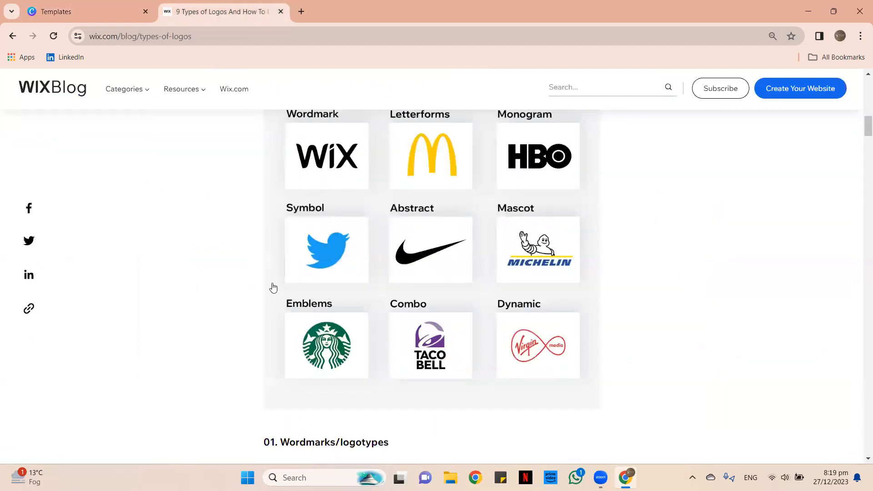
{"action": "left_click", "coordinate": [97, 6]}
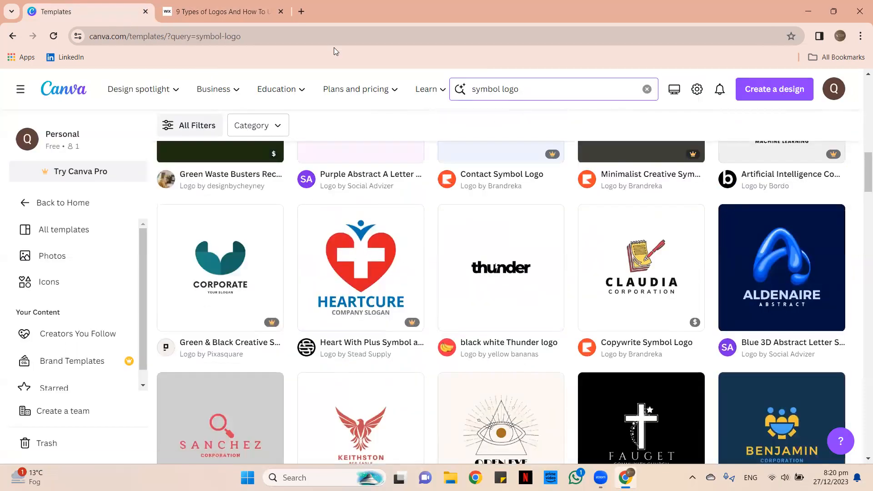
{"action": "key", "text": "ctrl+Tab"}
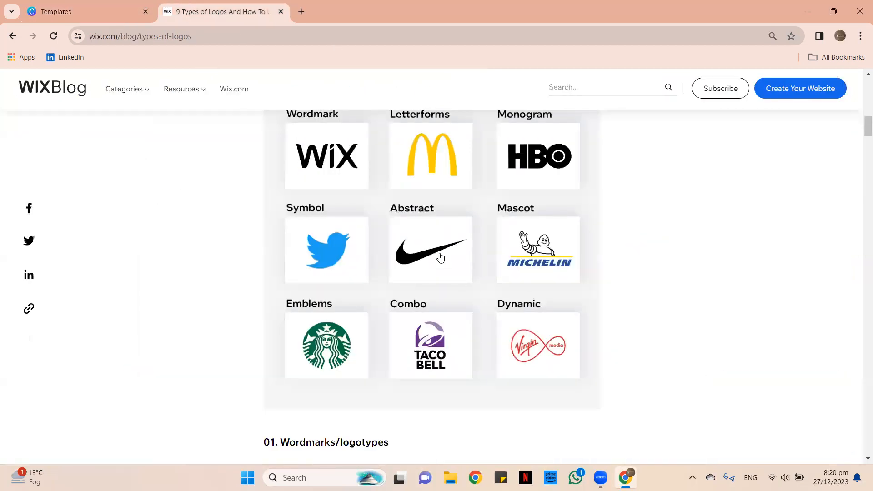
{"action": "scroll", "coordinate": [275, 122], "scroll_direction": "up", "scroll_amount": 4}
{"action": "left_click", "coordinate": [50, 3]}
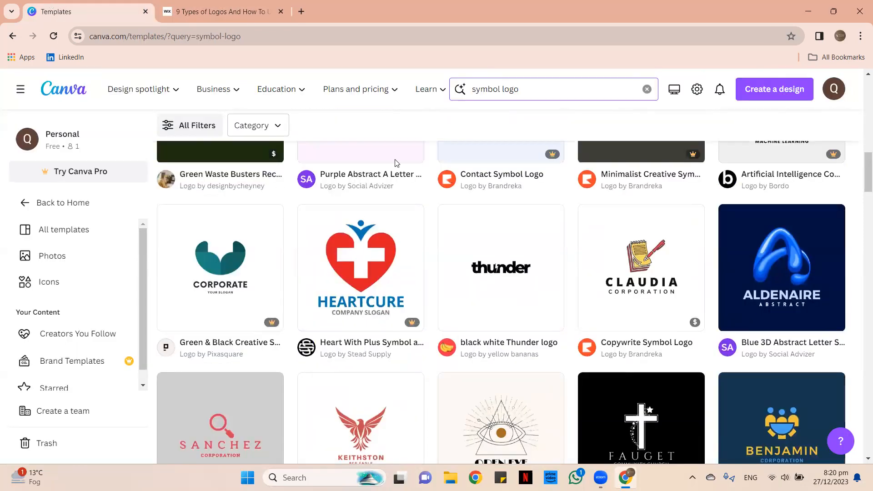
Open a blank new tab, recheck the article, then return Canva to its home page.
{"action": "key", "text": "ctrl+t"}
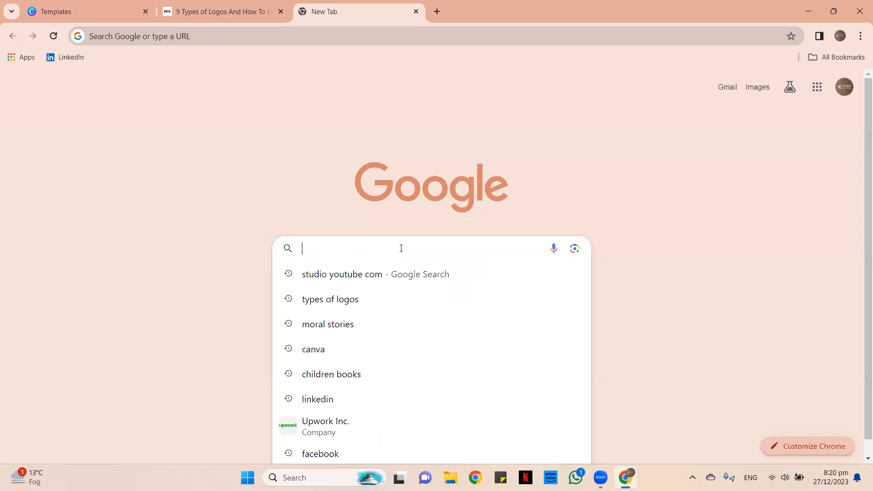
{"action": "left_click", "coordinate": [223, 5]}
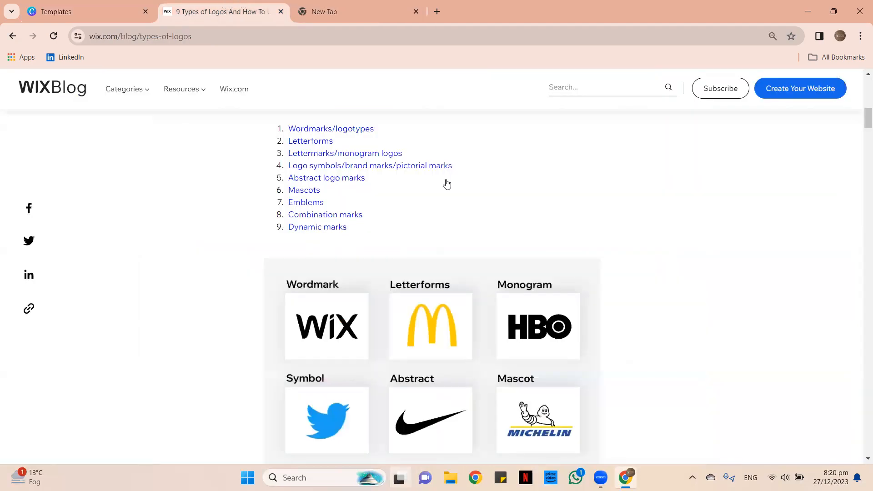
{"action": "scroll", "coordinate": [448, 183], "scroll_direction": "down", "scroll_amount": 4}
{"action": "scroll", "coordinate": [447, 183], "scroll_direction": "up", "scroll_amount": 1}
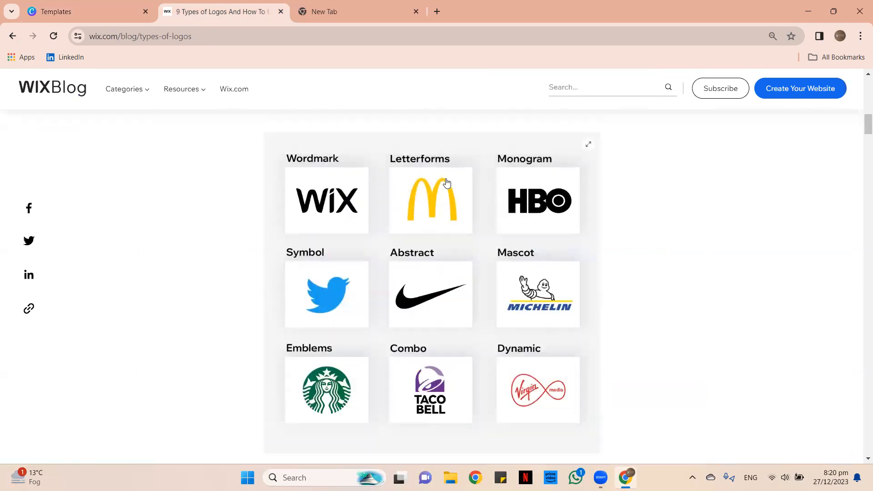
{"action": "scroll", "coordinate": [447, 182], "scroll_direction": "down", "scroll_amount": 1}
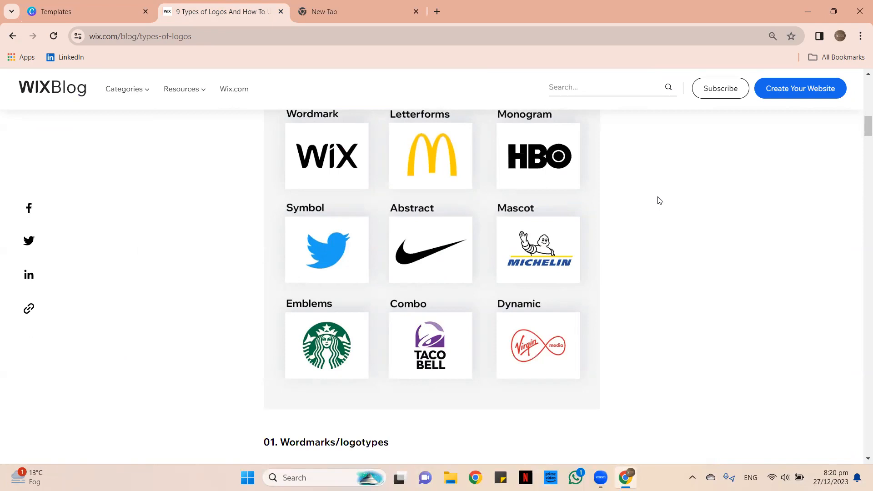
{"action": "left_click", "coordinate": [94, 8]}
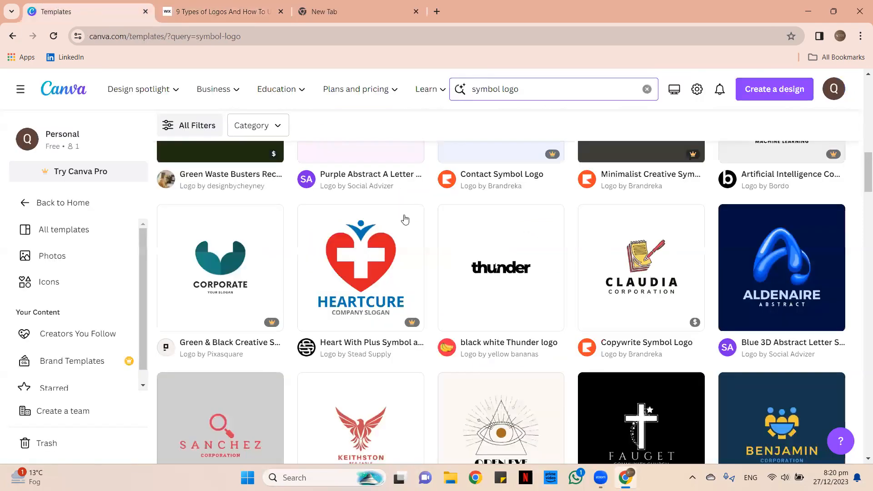
{"action": "left_click", "coordinate": [71, 88]}
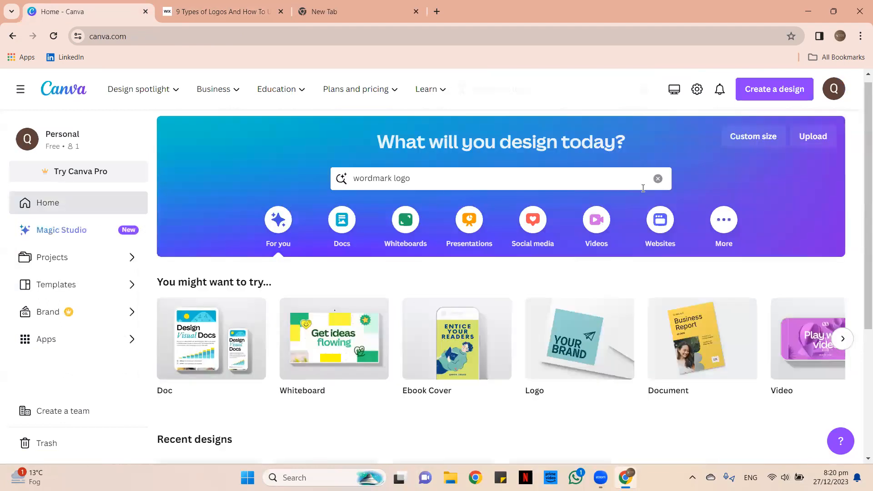
Search 'logo' from the home page and create a blank Logo design.
{"action": "left_click", "coordinate": [658, 186]}
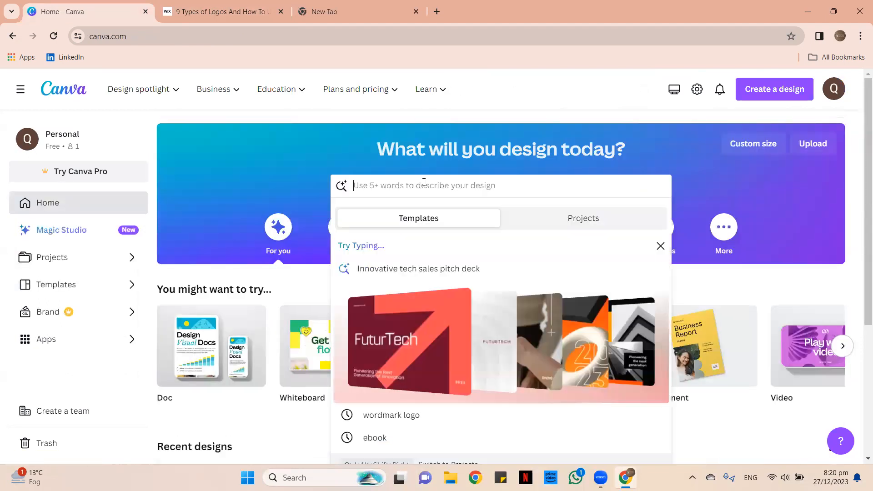
{"action": "type", "text": "logo"}
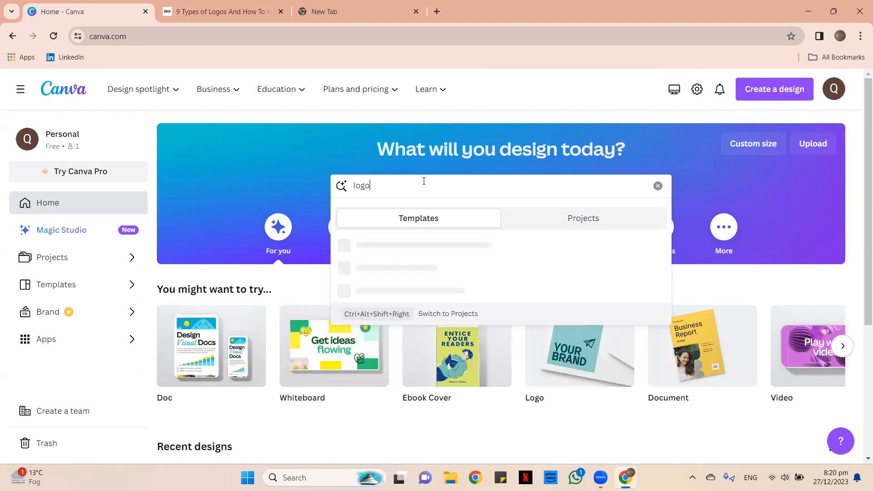
{"action": "key", "text": "Return"}
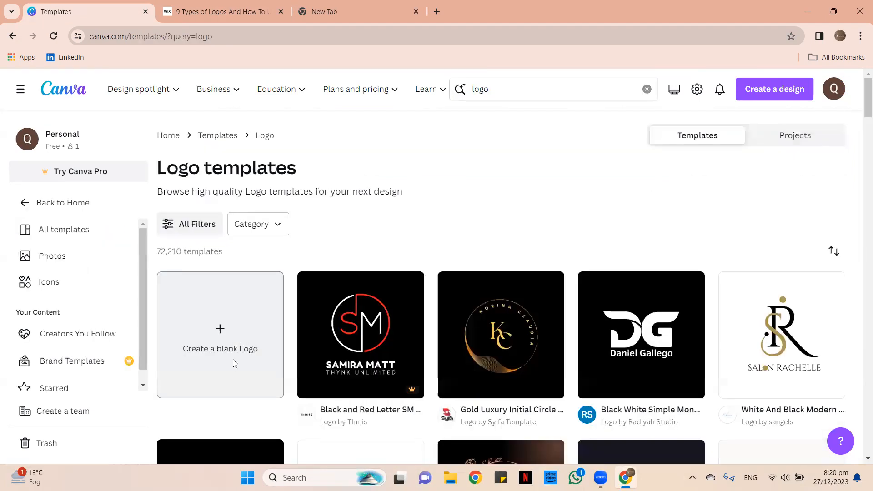
{"action": "left_click", "coordinate": [233, 360]}
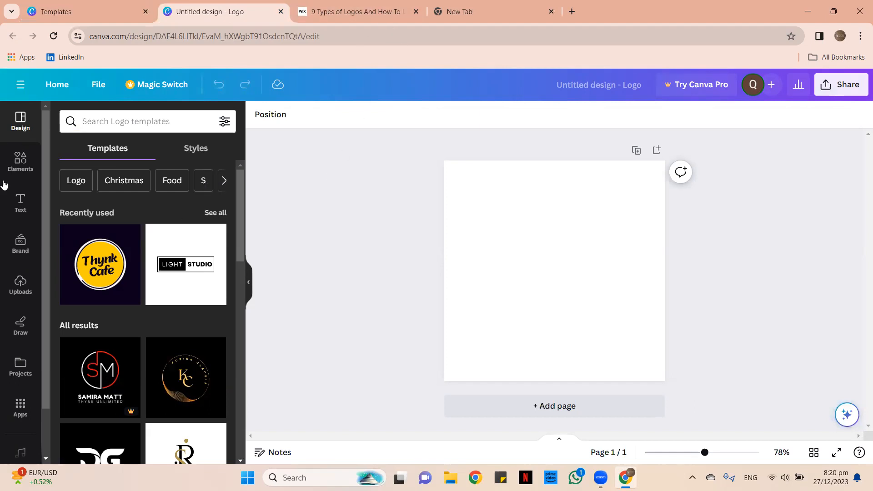
{"action": "left_click", "coordinate": [350, 11]}
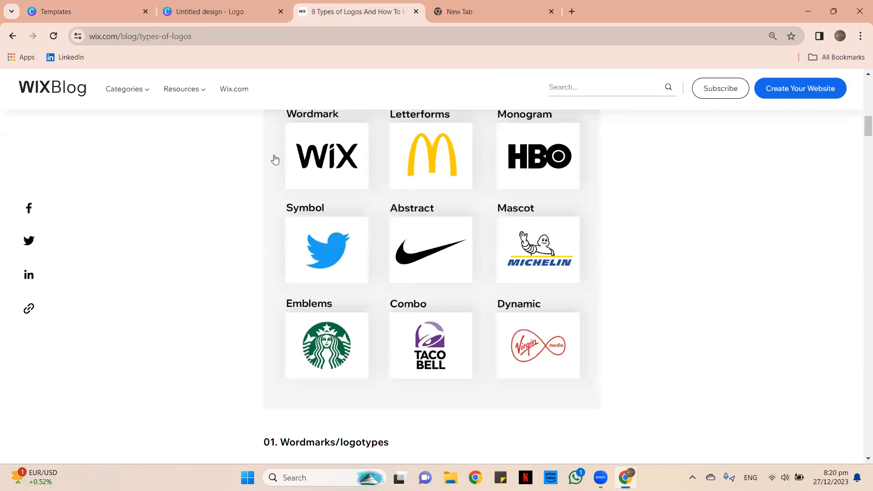
{"action": "scroll", "coordinate": [275, 160], "scroll_direction": "up", "scroll_amount": 1}
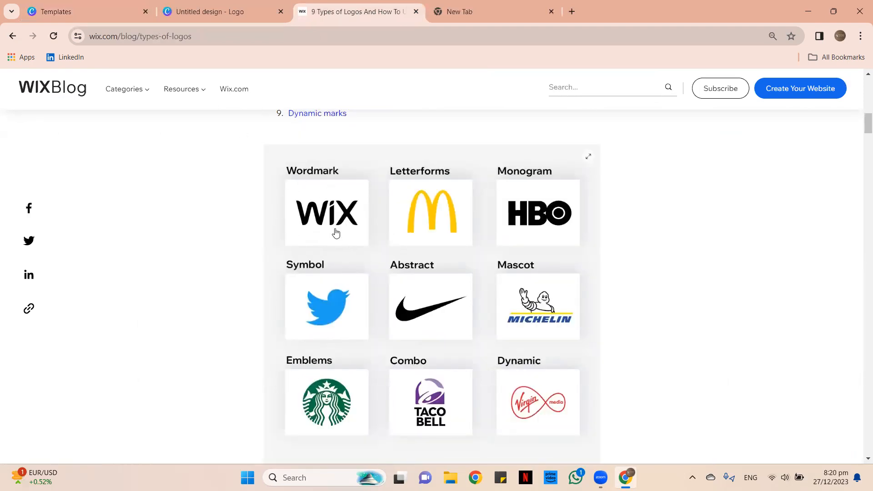
{"action": "left_click", "coordinate": [200, 12]}
{"action": "left_click", "coordinate": [346, 10]}
{"action": "left_click", "coordinate": [218, 18]}
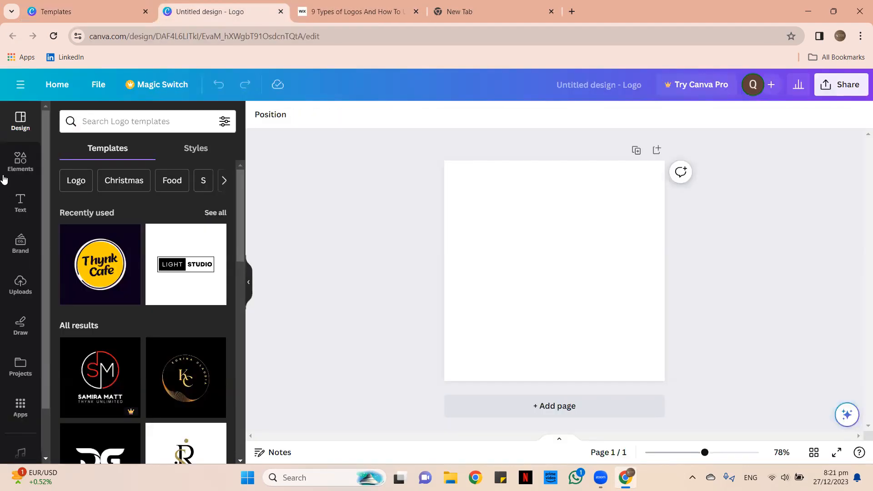
Search the Elements library for the letter 'Q'.
{"action": "left_click", "coordinate": [21, 162]}
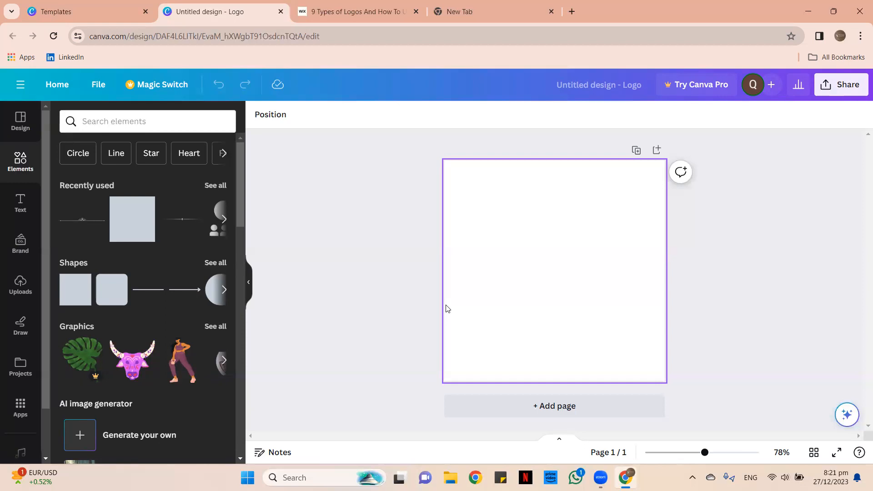
{"action": "left_click", "coordinate": [113, 120]}
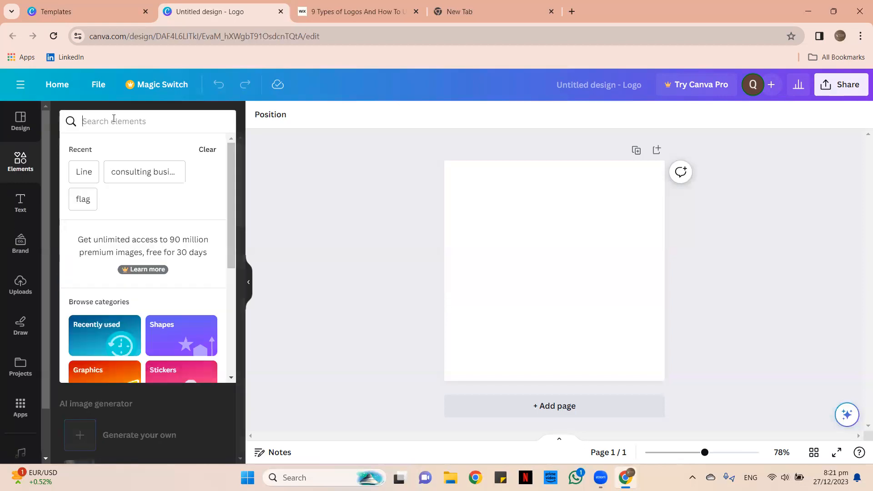
{"action": "type", "text": "q"}
{"action": "key", "text": "BackSpace"}
{"action": "type", "text": "Q"}
{"action": "key", "text": "Return"}
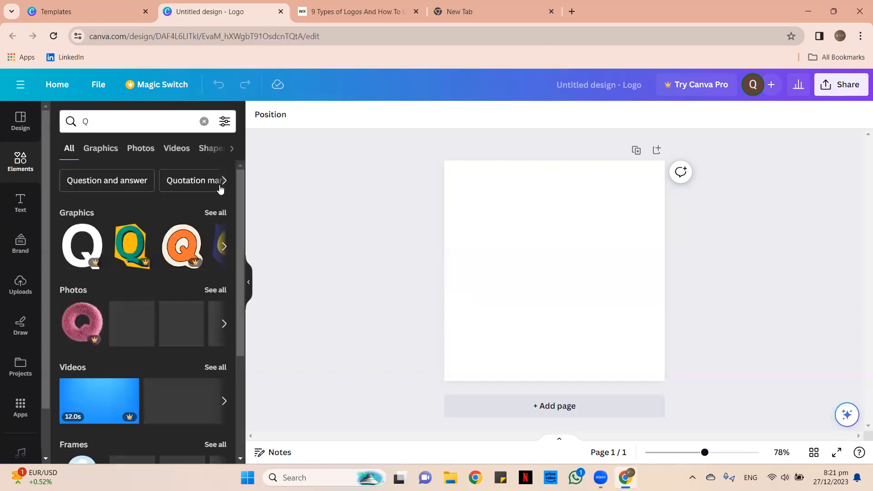
Expand the Q Graphics results and scroll through the styled letter-Q designs.
{"action": "left_click", "coordinate": [212, 213]}
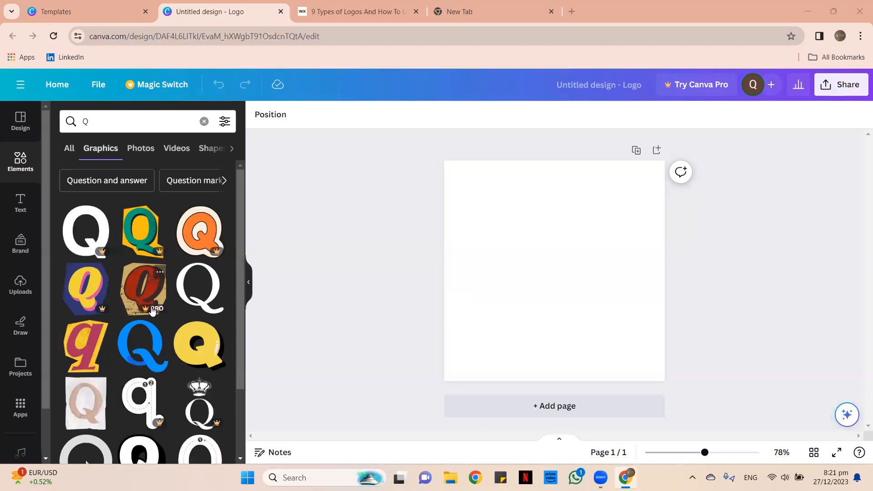
{"action": "scroll", "coordinate": [160, 301], "scroll_direction": "down", "scroll_amount": 1}
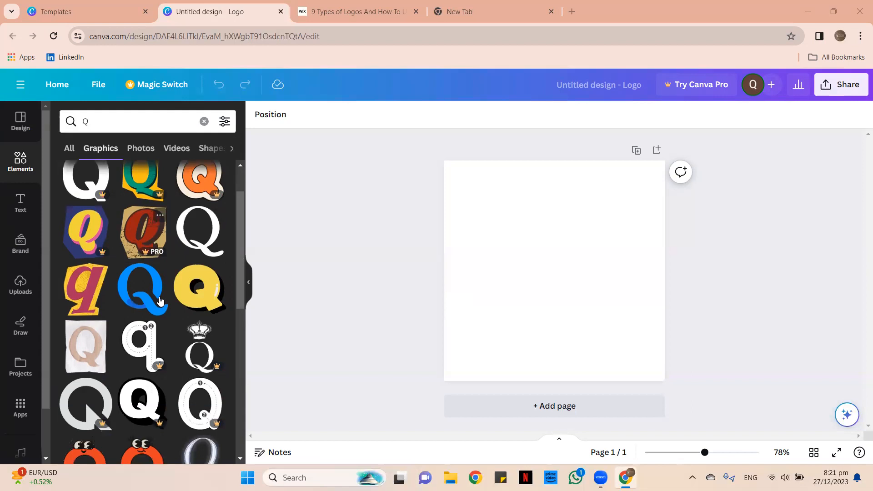
{"action": "scroll", "coordinate": [155, 296], "scroll_direction": "down", "scroll_amount": 3}
{"action": "scroll", "coordinate": [150, 289], "scroll_direction": "down", "scroll_amount": 1}
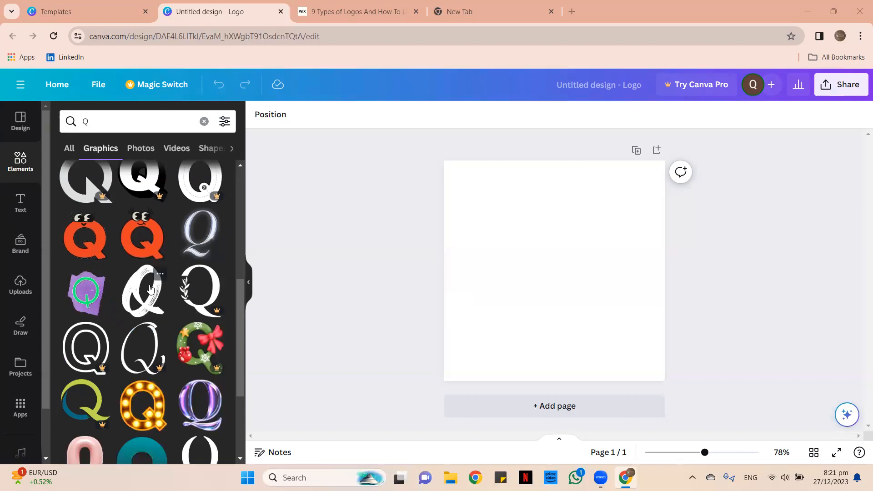
{"action": "scroll", "coordinate": [91, 300], "scroll_direction": "down", "scroll_amount": 3}
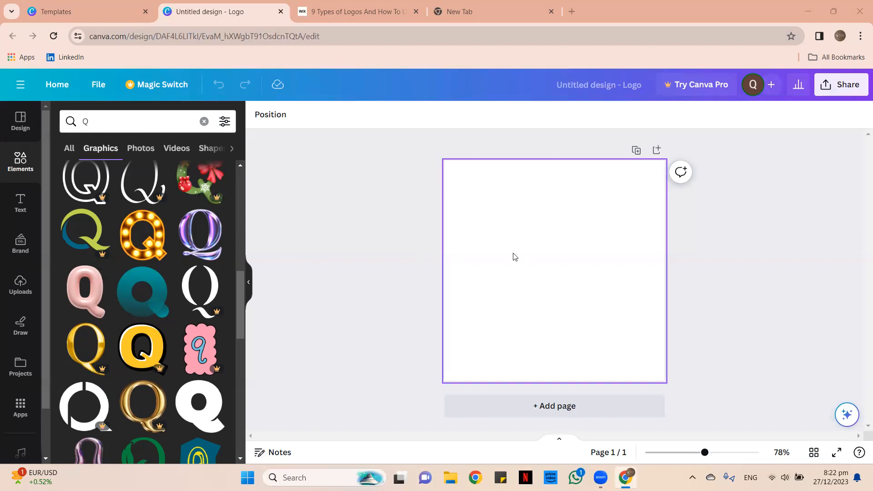
{"action": "scroll", "coordinate": [160, 205], "scroll_direction": "down", "scroll_amount": 4}
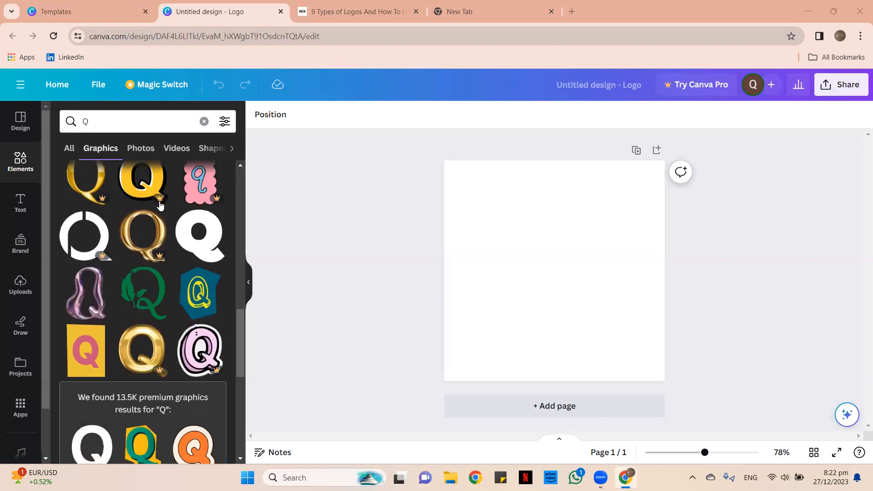
{"action": "scroll", "coordinate": [159, 218], "scroll_direction": "down", "scroll_amount": 5}
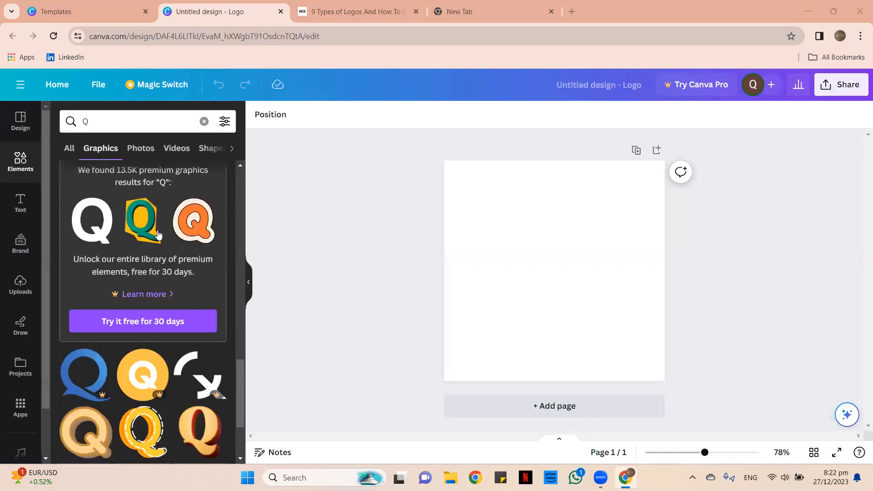
{"action": "scroll", "coordinate": [158, 231], "scroll_direction": "down", "scroll_amount": 6}
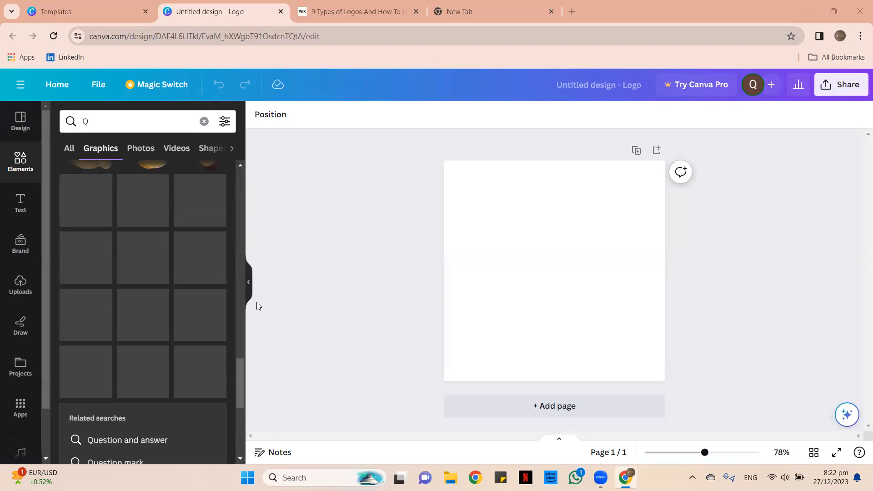
{"action": "scroll", "coordinate": [187, 262], "scroll_direction": "up", "scroll_amount": 2}
{"action": "scroll", "coordinate": [195, 306], "scroll_direction": "down", "scroll_amount": 2}
{"action": "scroll", "coordinate": [195, 306], "scroll_direction": "up", "scroll_amount": 1}
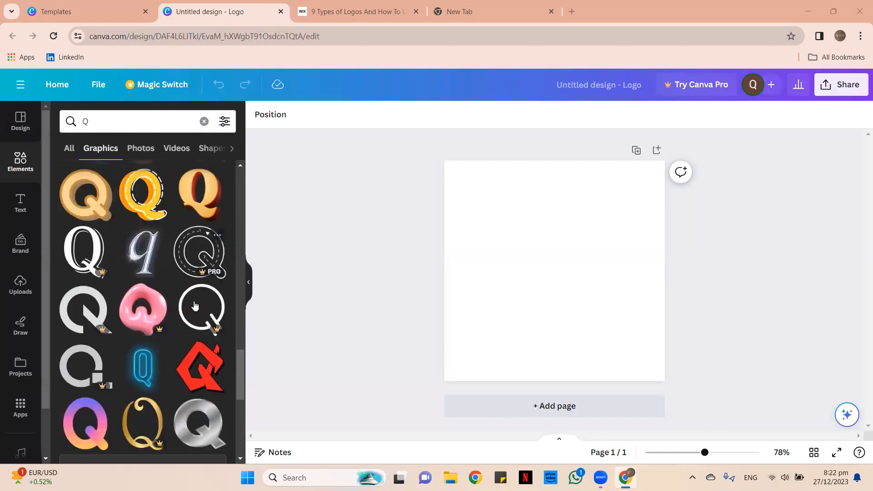
{"action": "scroll", "coordinate": [145, 309], "scroll_direction": "down", "scroll_amount": 4}
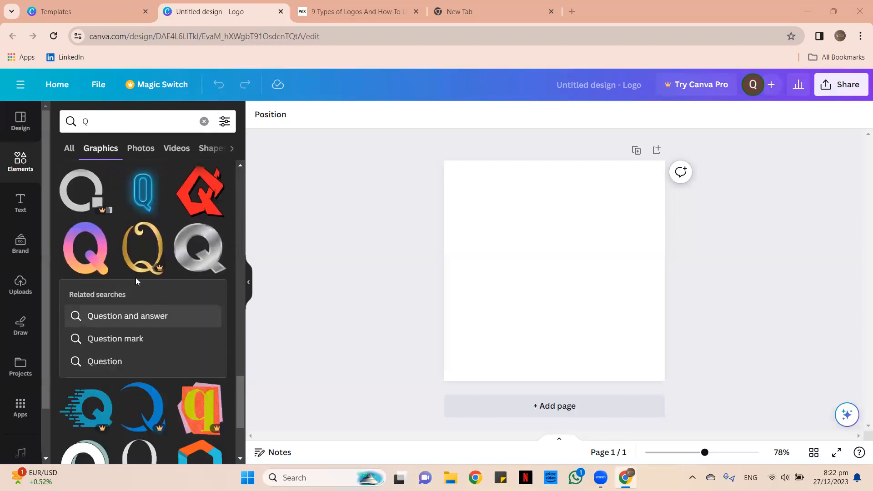
{"action": "scroll", "coordinate": [160, 276], "scroll_direction": "down", "scroll_amount": 2}
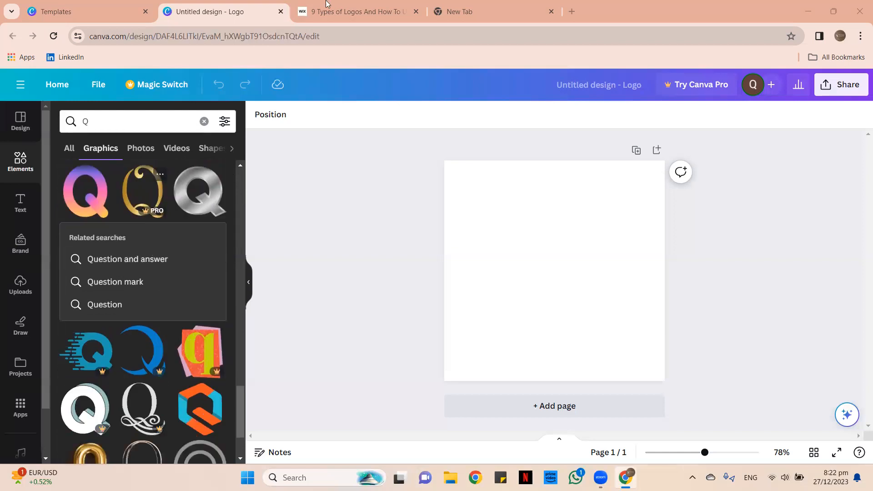
Check the Wix logo-types article, then add the outlined chrome Q graphic to the page.
{"action": "left_click", "coordinate": [349, 9]}
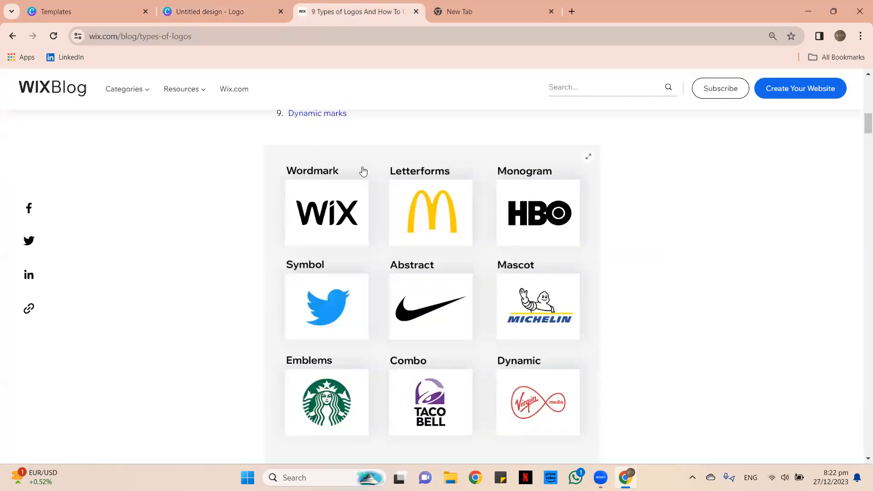
{"action": "left_click", "coordinate": [244, 7]}
{"action": "scroll", "coordinate": [114, 277], "scroll_direction": "down", "scroll_amount": 3}
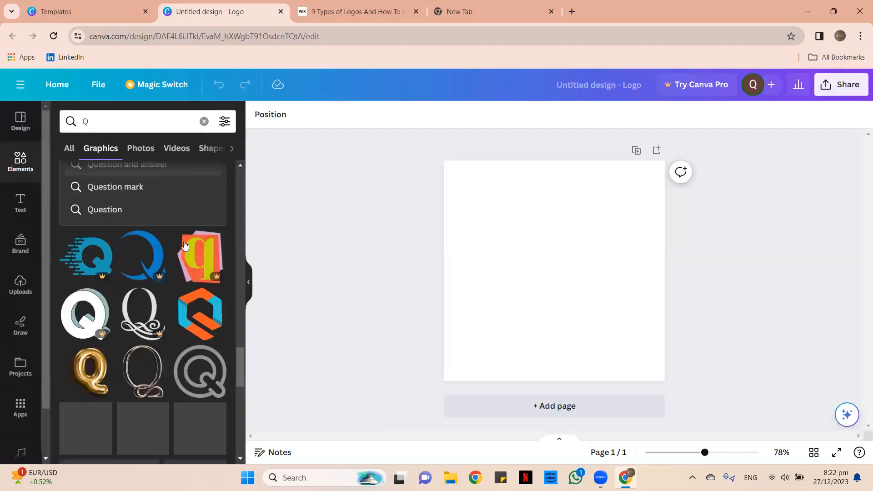
{"action": "scroll", "coordinate": [109, 280], "scroll_direction": "down", "scroll_amount": 3}
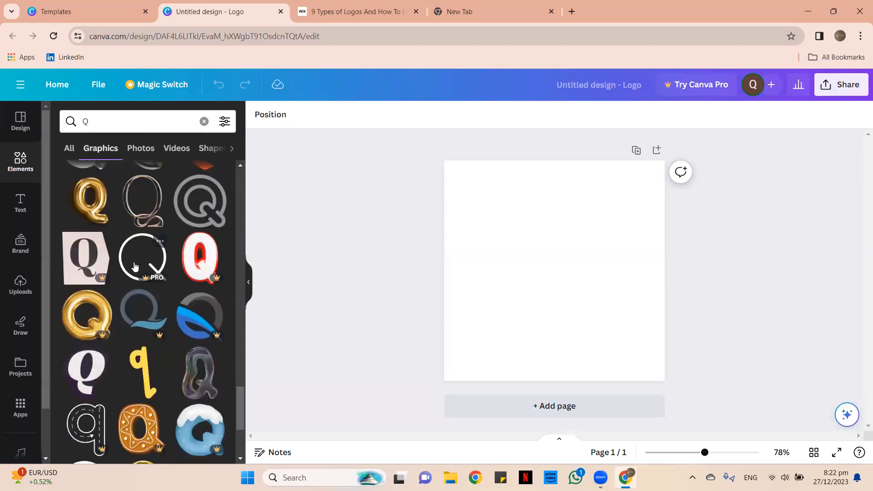
{"action": "scroll", "coordinate": [137, 282], "scroll_direction": "down", "scroll_amount": 3}
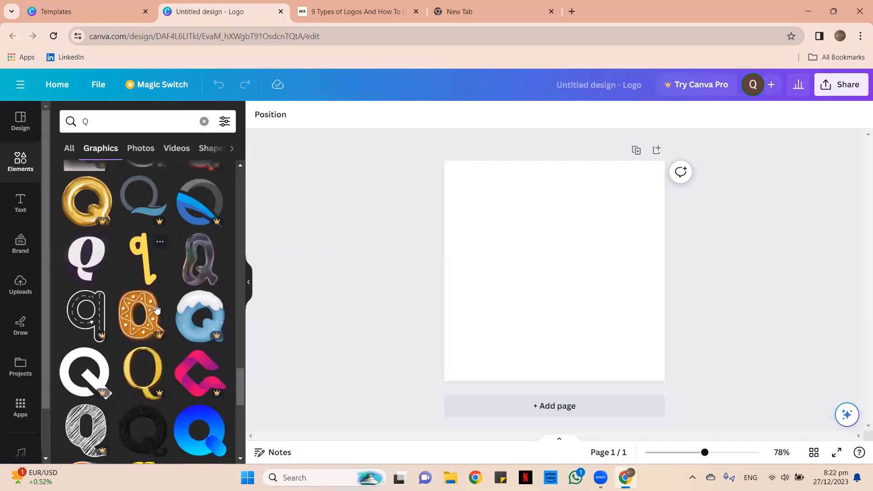
{"action": "scroll", "coordinate": [157, 310], "scroll_direction": "up", "scroll_amount": 2}
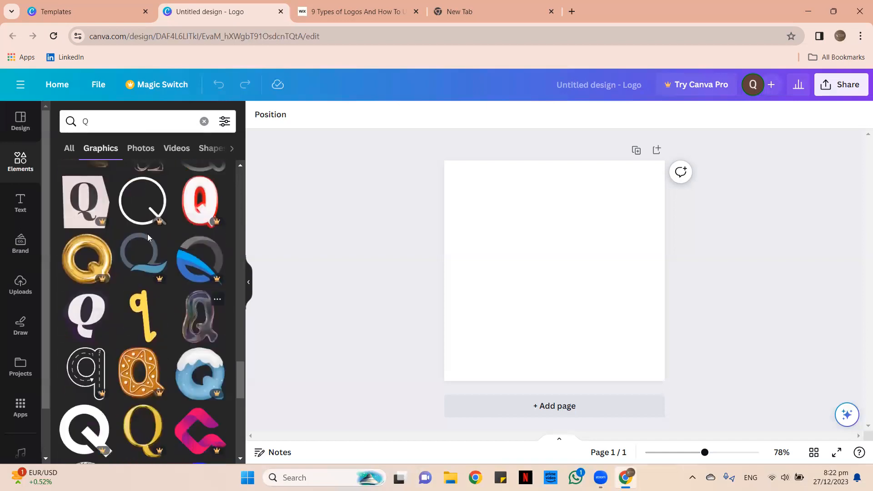
{"action": "scroll", "coordinate": [163, 227], "scroll_direction": "up", "scroll_amount": 2}
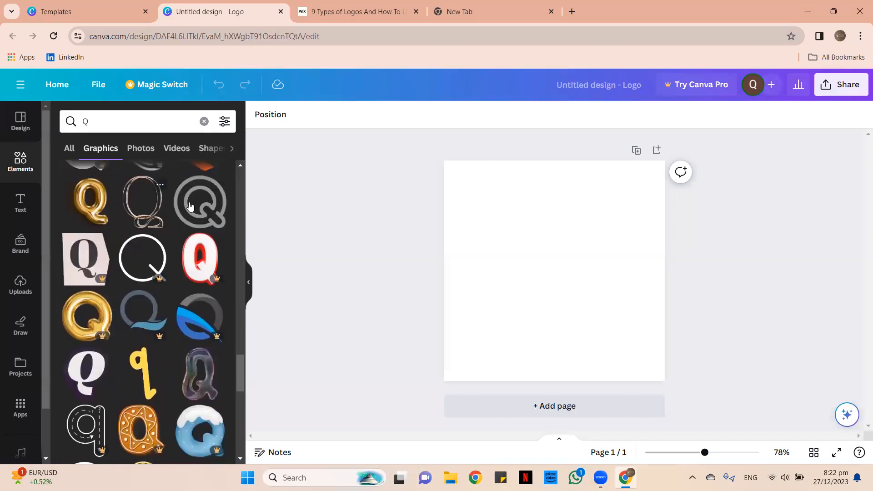
{"action": "left_click", "coordinate": [144, 202]}
Shrink the chrome Q and add the matching swash A from Magic recommendations.
{"action": "left_click_drag", "start_coordinate": [626, 361], "coordinate": [522, 282]}
{"action": "left_click", "coordinate": [207, 255]}
{"action": "scroll", "coordinate": [205, 259], "scroll_direction": "down", "scroll_amount": 5}
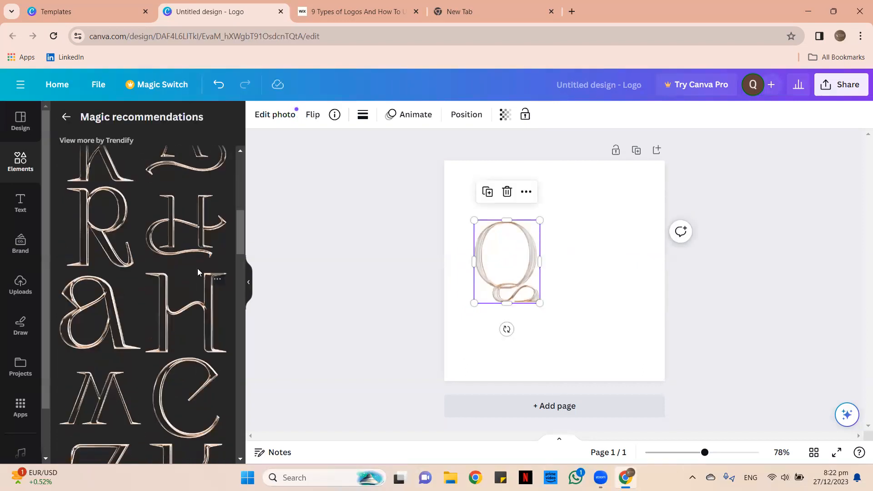
{"action": "scroll", "coordinate": [197, 268], "scroll_direction": "up", "scroll_amount": 3}
{"action": "left_click", "coordinate": [200, 258]}
Resize and position the swash A beside the Q so the letters read QA.
{"action": "left_click_drag", "start_coordinate": [572, 259], "coordinate": [599, 223]}
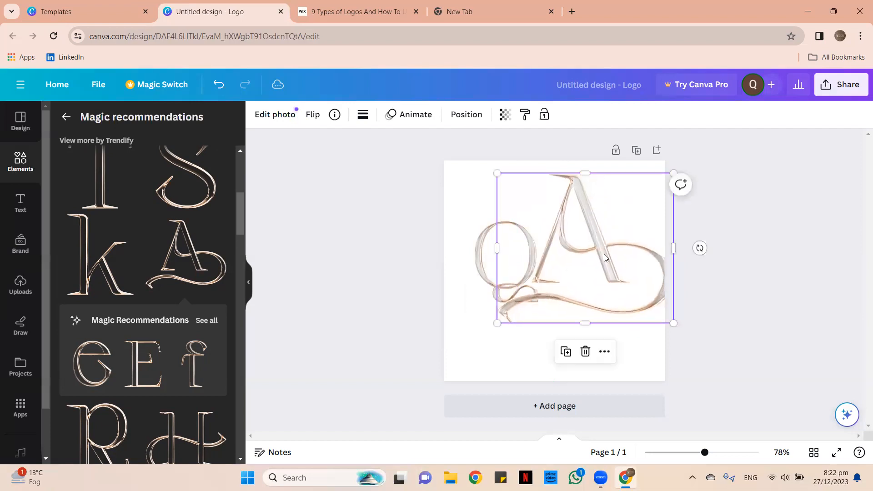
{"action": "mouse_move", "coordinate": [497, 323]}
{"action": "left_mouse_down"}
{"action": "mouse_move", "coordinate": [470, 347]}
{"action": "mouse_move", "coordinate": [497, 324]}
{"action": "left_mouse_up"}
{"action": "key", "text": "ctrl+z"}
{"action": "key", "text": "ctrl+z"}
{"action": "left_click_drag", "start_coordinate": [537, 282], "coordinate": [550, 294]}
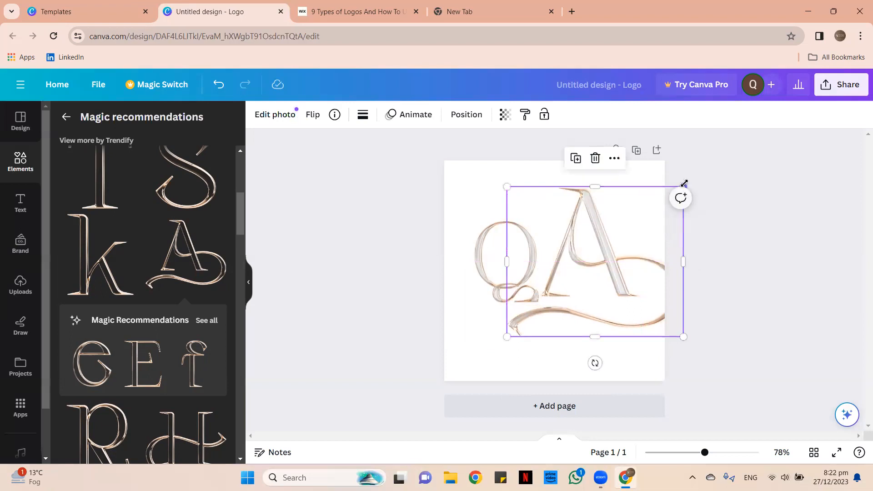
{"action": "left_click_drag", "start_coordinate": [663, 198], "coordinate": [642, 219]}
{"action": "left_click_drag", "start_coordinate": [560, 282], "coordinate": [559, 258]}
{"action": "mouse_move", "coordinate": [574, 314]}
{"action": "left_mouse_down"}
{"action": "mouse_move", "coordinate": [572, 327]}
{"action": "mouse_move", "coordinate": [575, 308]}
{"action": "mouse_move", "coordinate": [573, 315]}
{"action": "left_mouse_up"}
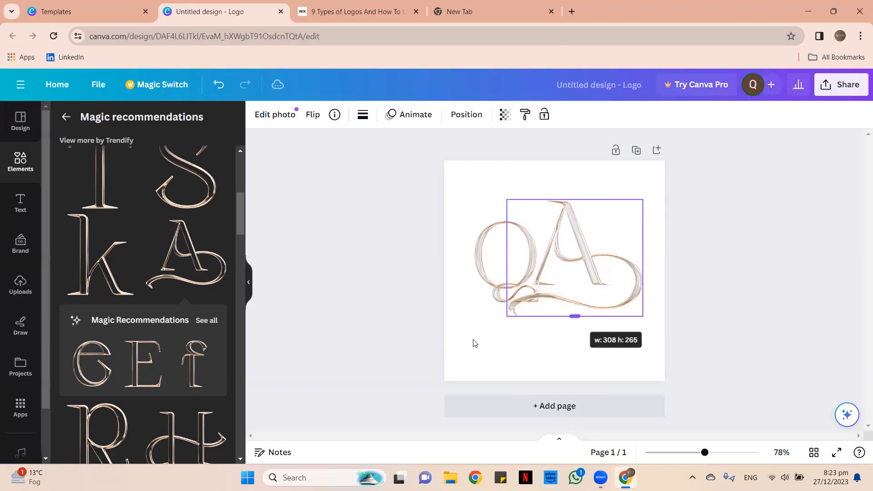
{"action": "left_click", "coordinate": [219, 85]}
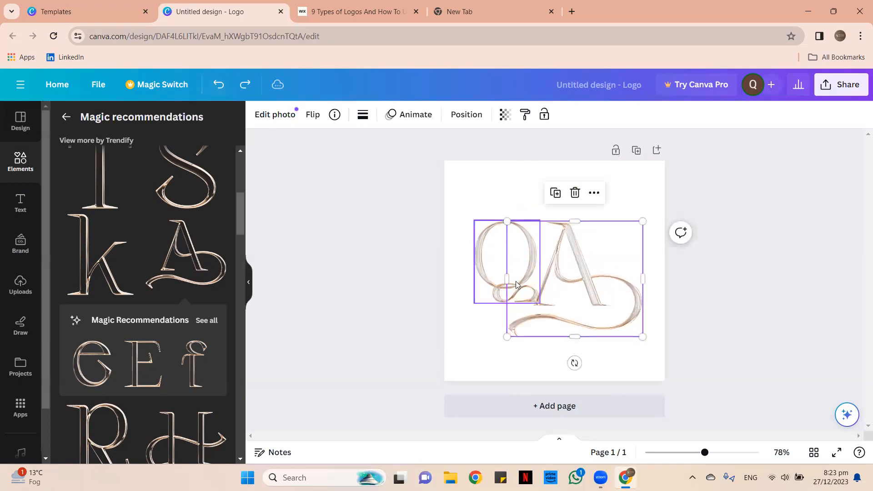
{"action": "left_click_drag", "start_coordinate": [561, 276], "coordinate": [567, 275]}
{"action": "left_click_drag", "start_coordinate": [501, 285], "coordinate": [492, 284]}
{"action": "left_click", "coordinate": [375, 253]}
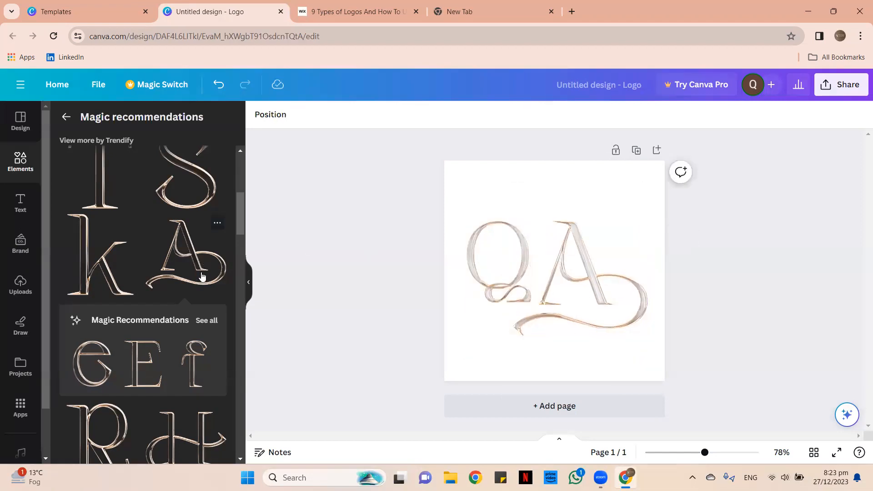
Delete the swash A and add the plain chrome A from the recommendations.
{"action": "scroll", "coordinate": [201, 273], "scroll_direction": "down", "scroll_amount": 5}
{"action": "scroll", "coordinate": [198, 267], "scroll_direction": "down", "scroll_amount": 15}
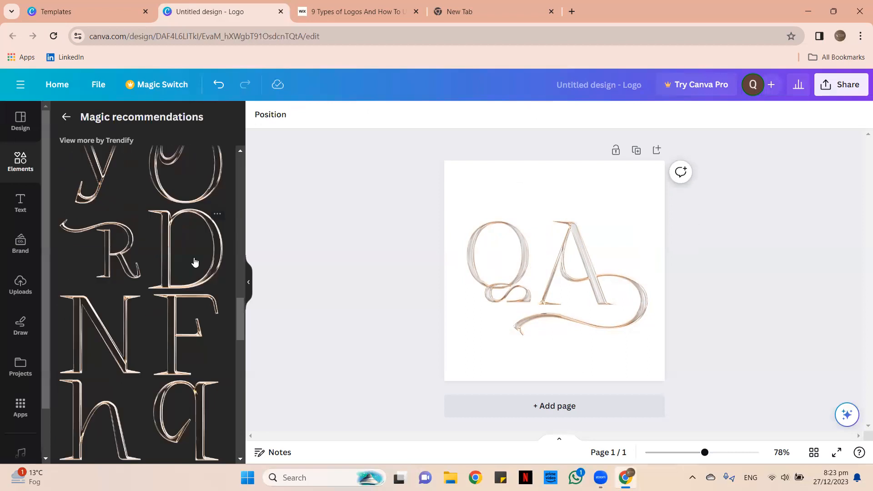
{"action": "scroll", "coordinate": [195, 259], "scroll_direction": "down", "scroll_amount": 15}
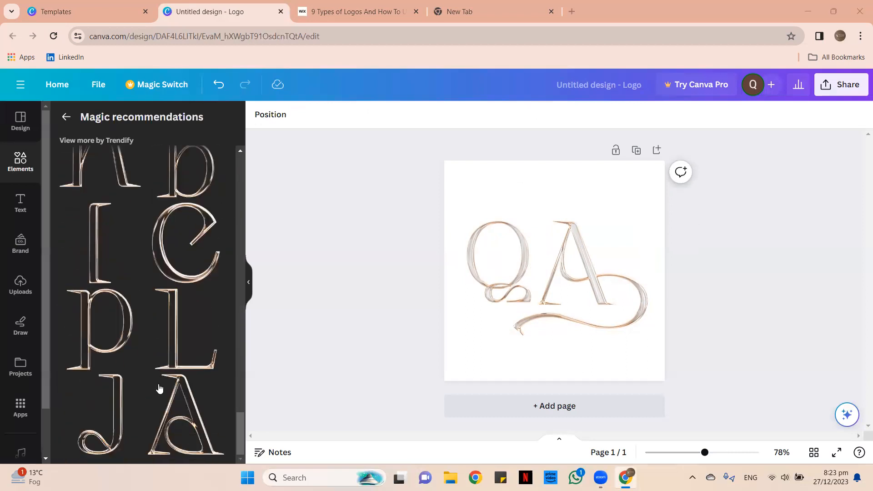
{"action": "left_click", "coordinate": [604, 290]}
{"action": "left_click", "coordinate": [582, 193]}
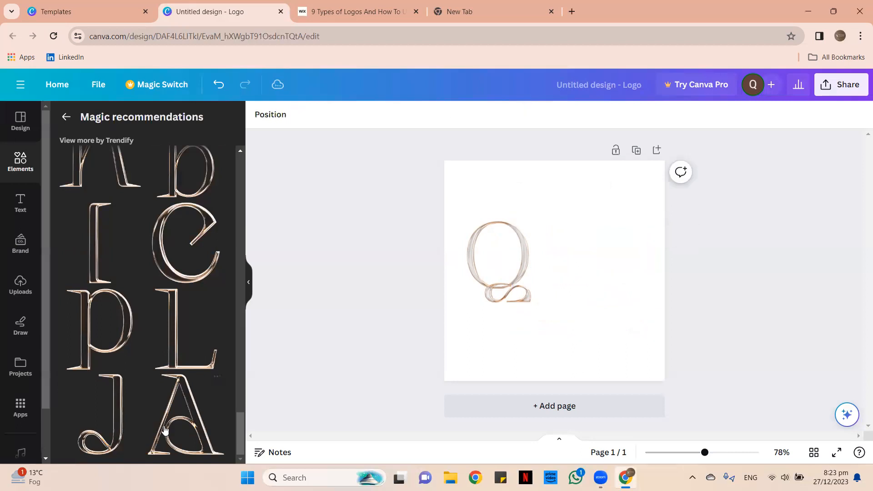
{"action": "left_click", "coordinate": [175, 427]}
Shrink the new A and place it slightly lower, snug beside the Q.
{"action": "left_click_drag", "start_coordinate": [471, 180], "coordinate": [602, 243]}
{"action": "left_click", "coordinate": [580, 312]}
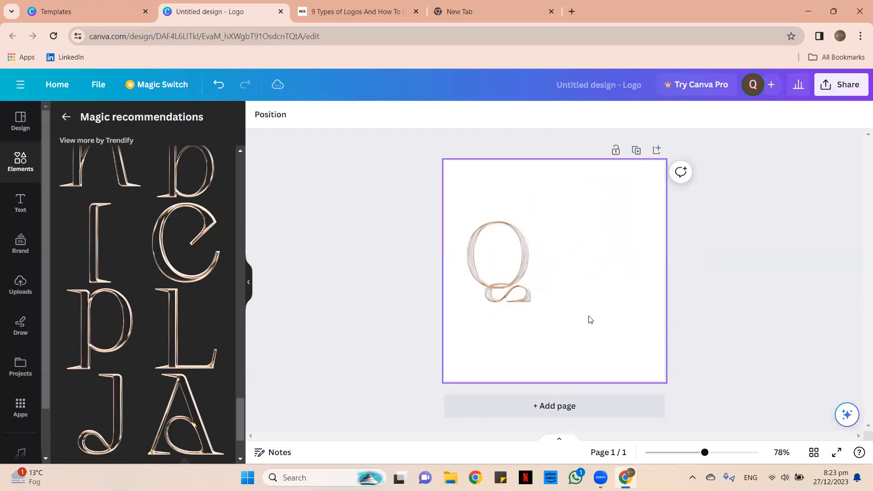
{"action": "left_click", "coordinate": [219, 85]}
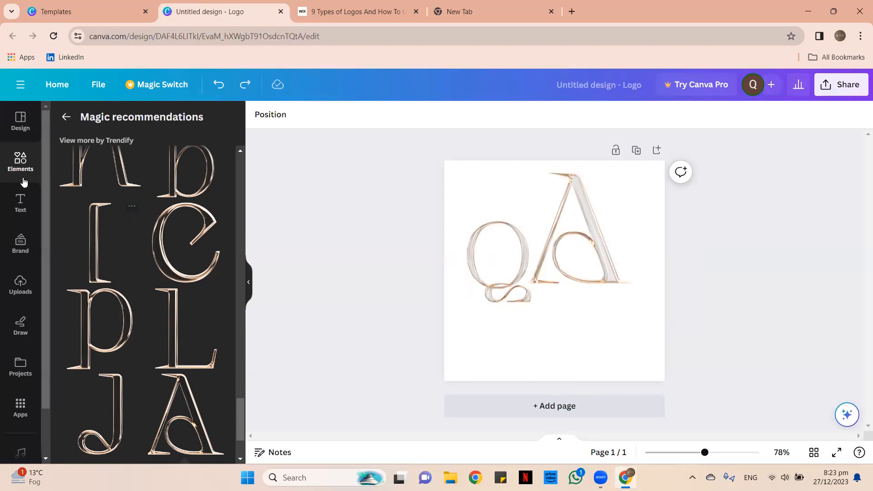
{"action": "left_click_drag", "start_coordinate": [607, 258], "coordinate": [610, 262]}
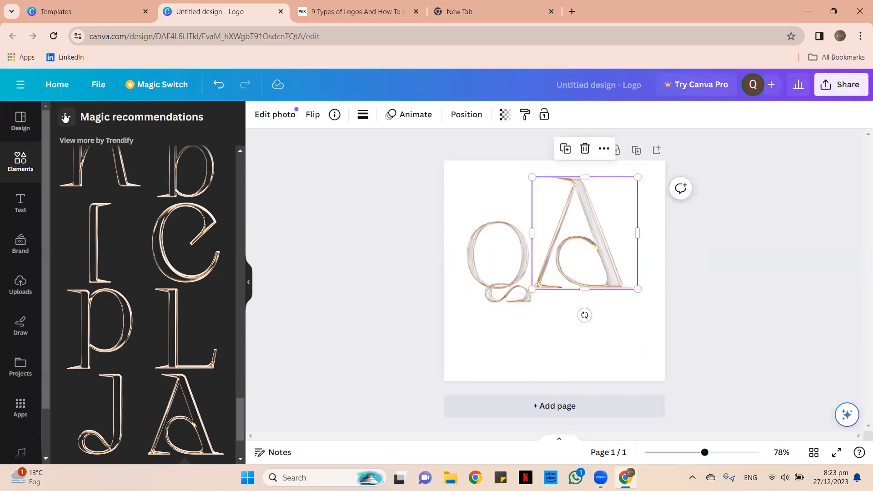
Clear the Q search and search Elements for 'female'.
{"action": "left_click", "coordinate": [65, 118]}
{"action": "left_click", "coordinate": [204, 122]}
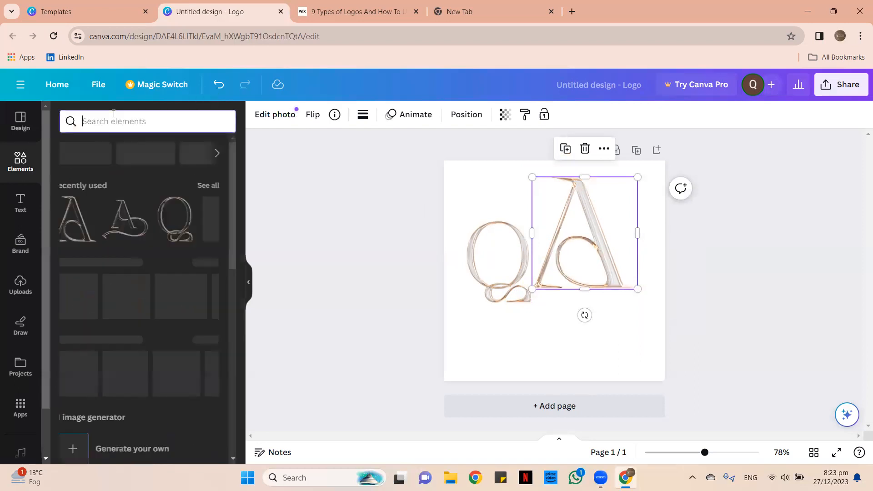
{"action": "left_click", "coordinate": [108, 131]}
{"action": "type", "text": "G"}
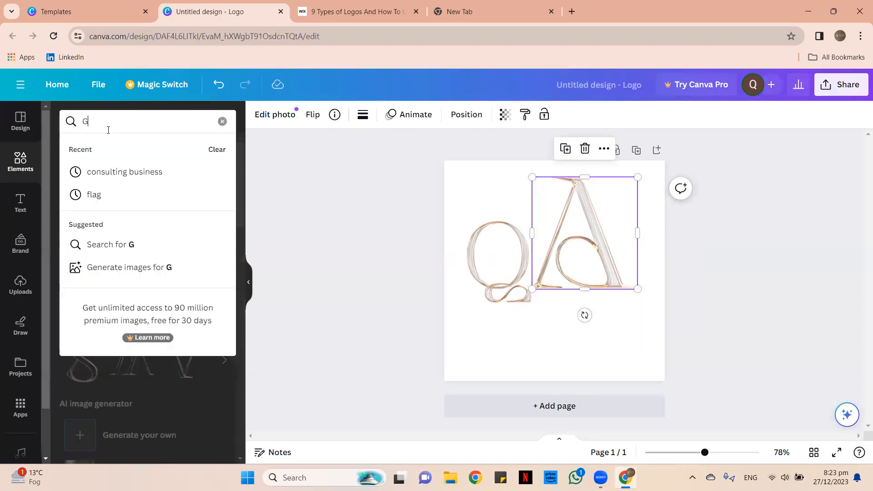
{"action": "type", "text": "i"}
{"action": "key", "text": "BackSpace"}
{"action": "key", "text": "BackSpace"}
{"action": "type", "text": "d"}
{"action": "key", "text": "BackSpace"}
{"action": "type", "text": "f"}
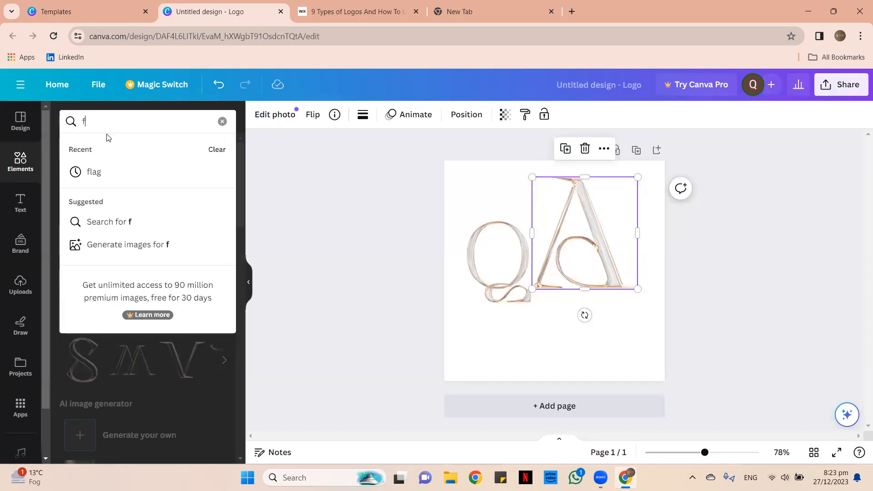
{"action": "type", "text": "emale"}
{"action": "key", "text": "Return"}
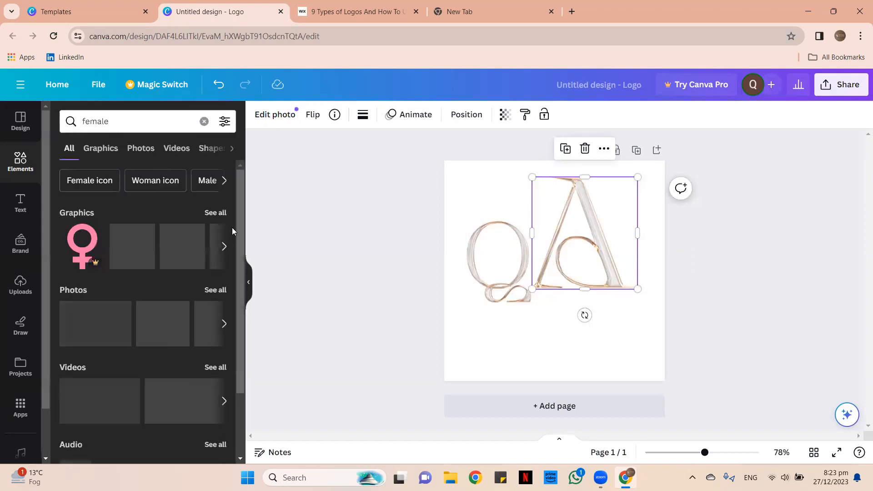
Browse all female graphics results, then clear the search box.
{"action": "left_click", "coordinate": [209, 219]}
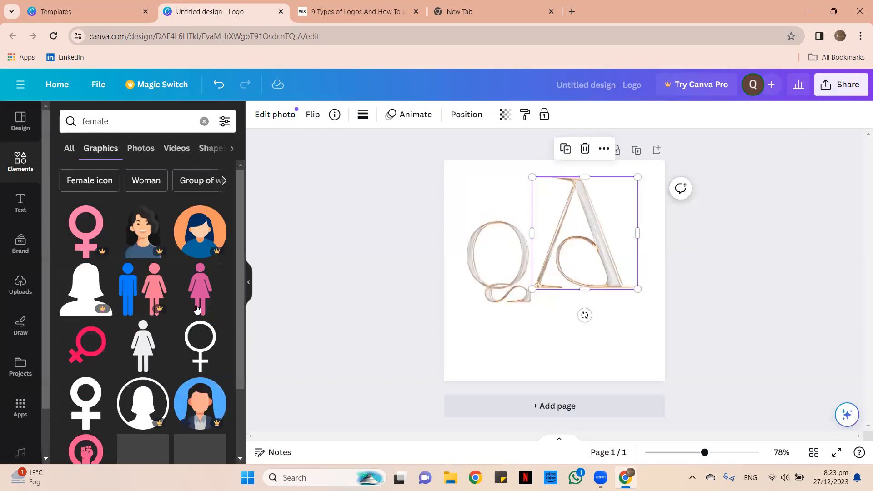
{"action": "scroll", "coordinate": [163, 326], "scroll_direction": "down", "scroll_amount": 3}
{"action": "scroll", "coordinate": [162, 326], "scroll_direction": "down", "scroll_amount": 5}
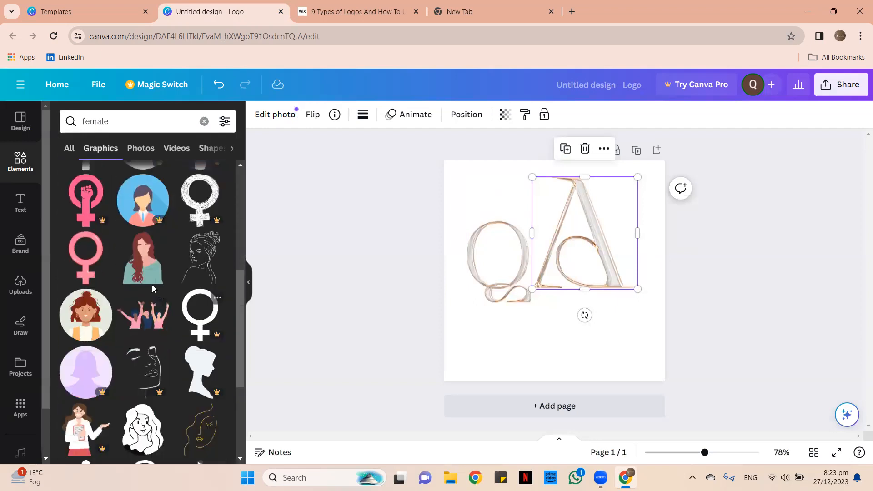
{"action": "scroll", "coordinate": [142, 312], "scroll_direction": "down", "scroll_amount": 1}
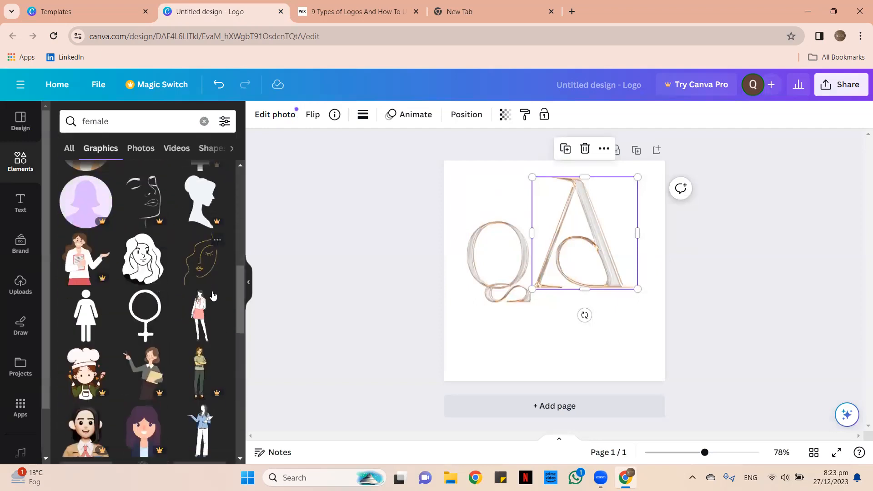
{"action": "scroll", "coordinate": [157, 386], "scroll_direction": "down", "scroll_amount": 5}
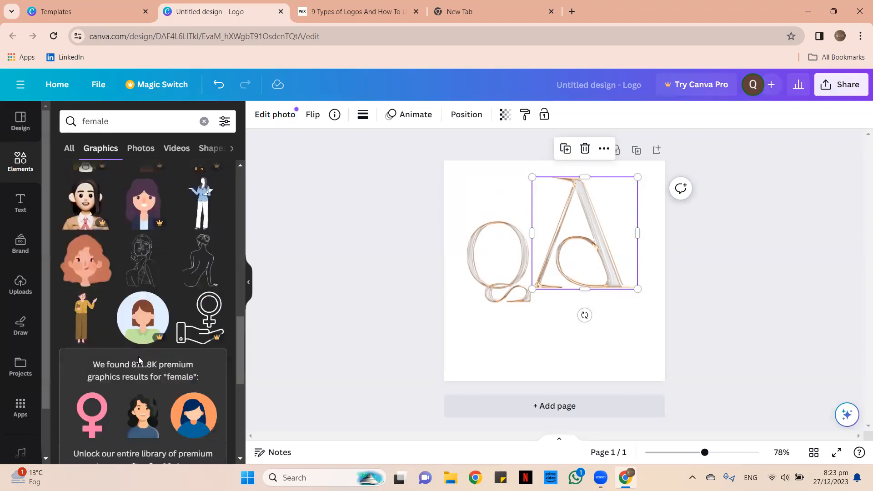
{"action": "scroll", "coordinate": [138, 357], "scroll_direction": "down", "scroll_amount": 2}
{"action": "scroll", "coordinate": [139, 352], "scroll_direction": "down", "scroll_amount": 5}
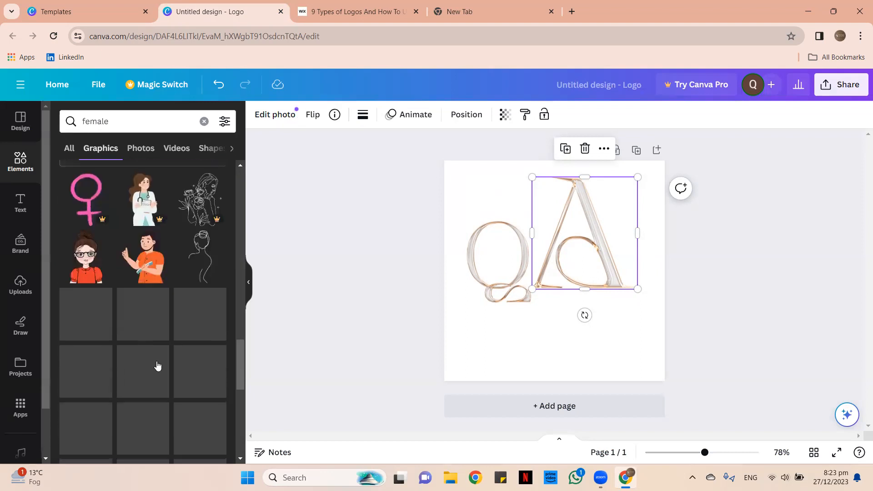
{"action": "scroll", "coordinate": [156, 366], "scroll_direction": "down", "scroll_amount": 5}
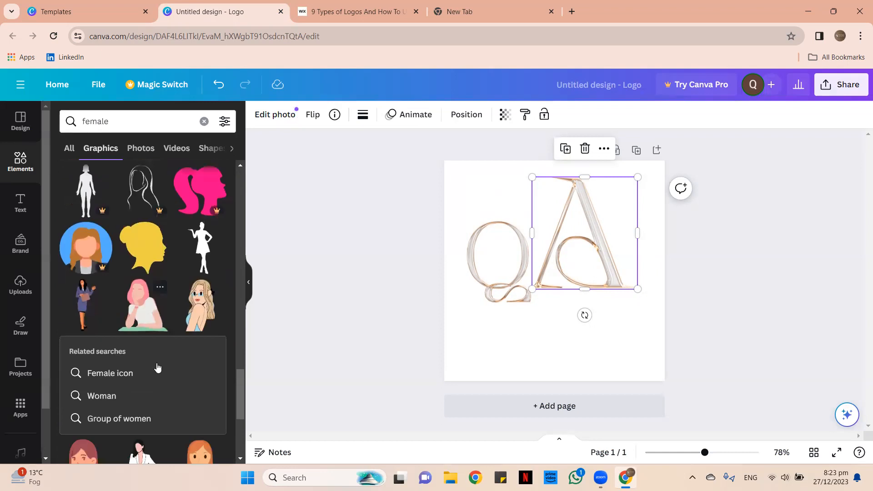
{"action": "left_click", "coordinate": [205, 123]}
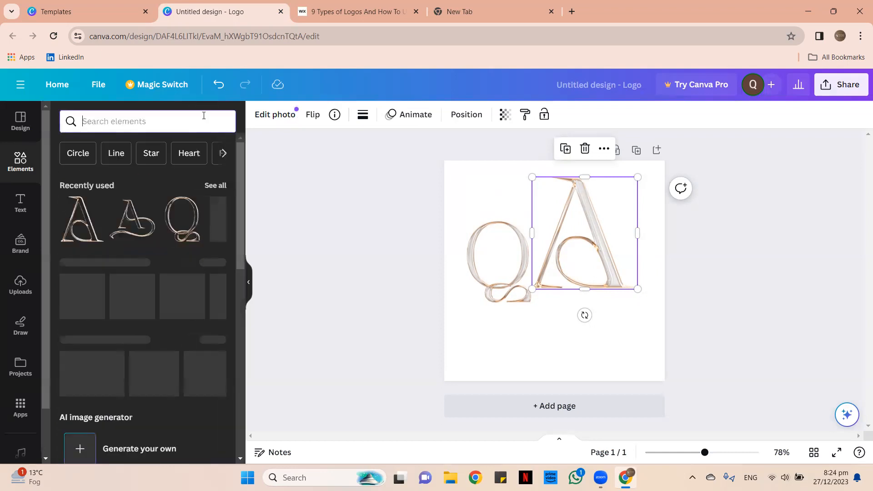
Search Elements for 'graphic designer' and scroll through all its Graphics results.
{"action": "left_click", "coordinate": [143, 122]}
{"action": "type", "text": "gr"}
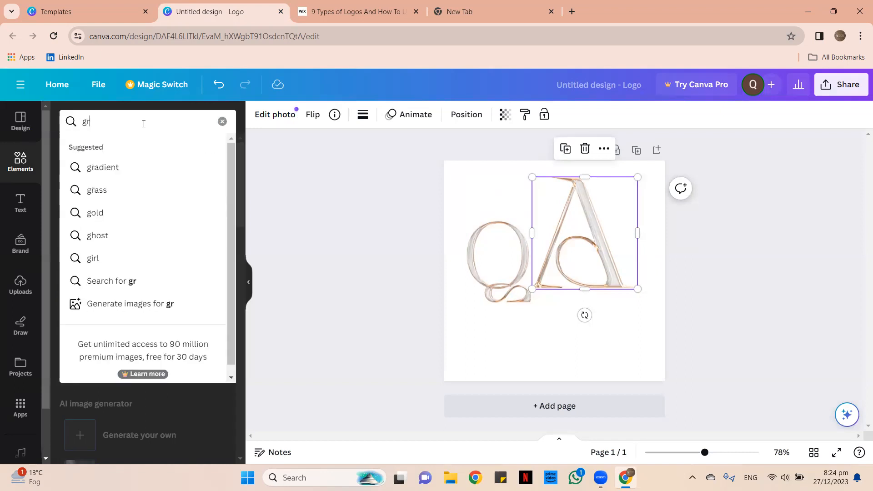
{"action": "type", "text": "aphic desi"}
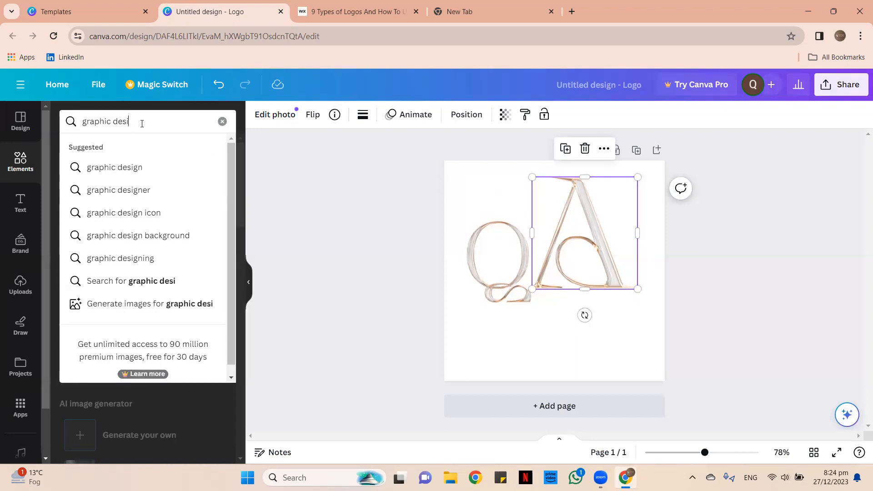
{"action": "type", "text": "gner"}
{"action": "key", "text": "Return"}
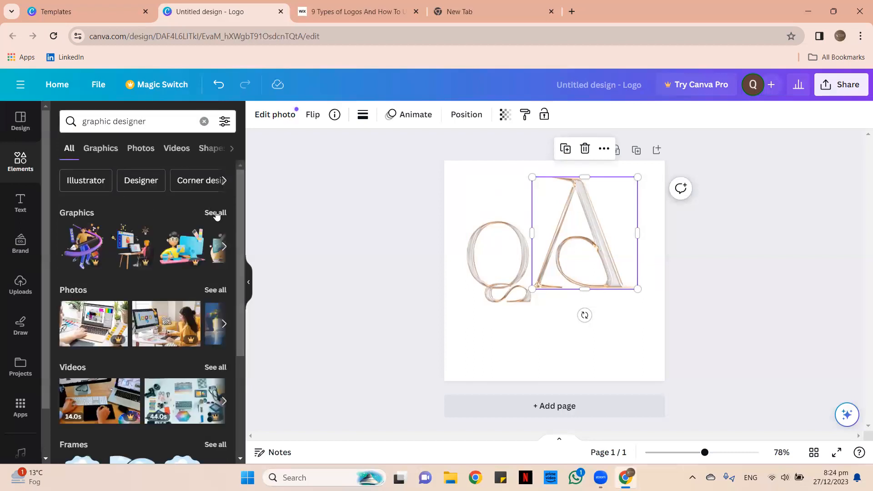
{"action": "left_click", "coordinate": [215, 213]}
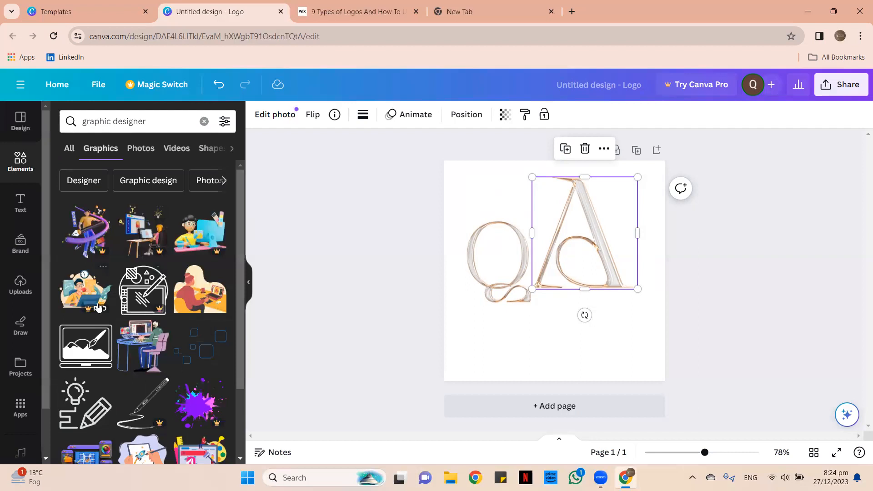
{"action": "scroll", "coordinate": [154, 327], "scroll_direction": "down", "scroll_amount": 2}
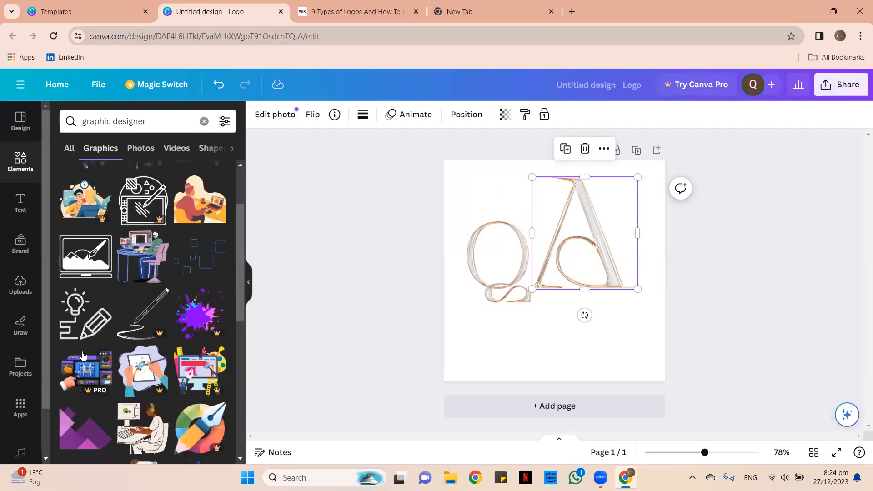
{"action": "scroll", "coordinate": [91, 359], "scroll_direction": "down", "scroll_amount": 3}
{"action": "scroll", "coordinate": [113, 376], "scroll_direction": "down", "scroll_amount": 3}
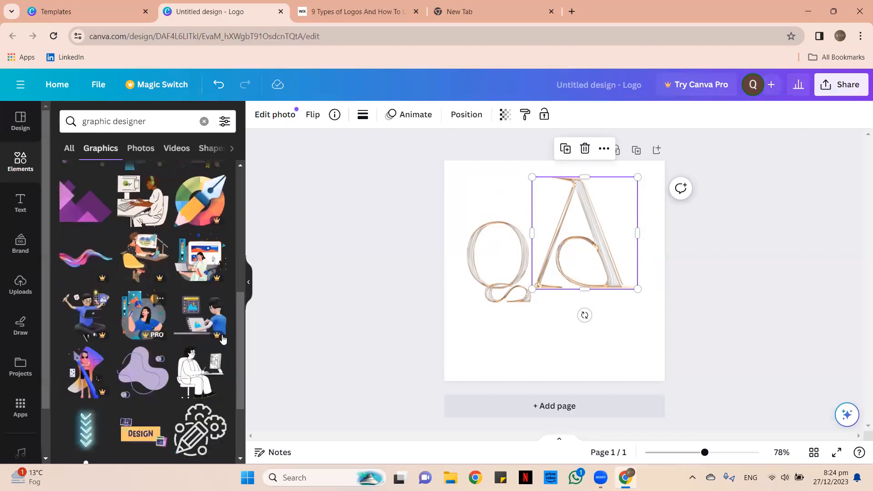
{"action": "scroll", "coordinate": [191, 318], "scroll_direction": "down", "scroll_amount": 3}
{"action": "scroll", "coordinate": [157, 293], "scroll_direction": "down", "scroll_amount": 3}
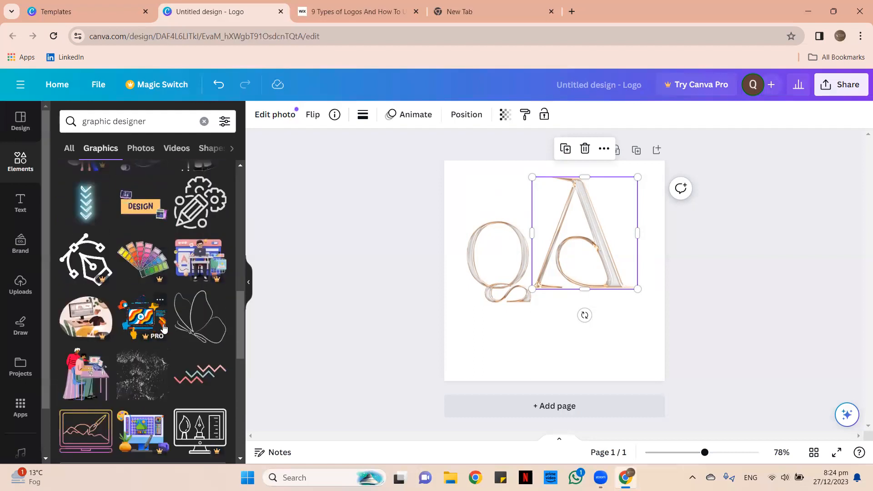
{"action": "scroll", "coordinate": [164, 329], "scroll_direction": "down", "scroll_amount": 2}
{"action": "scroll", "coordinate": [163, 325], "scroll_direction": "down", "scroll_amount": 5}
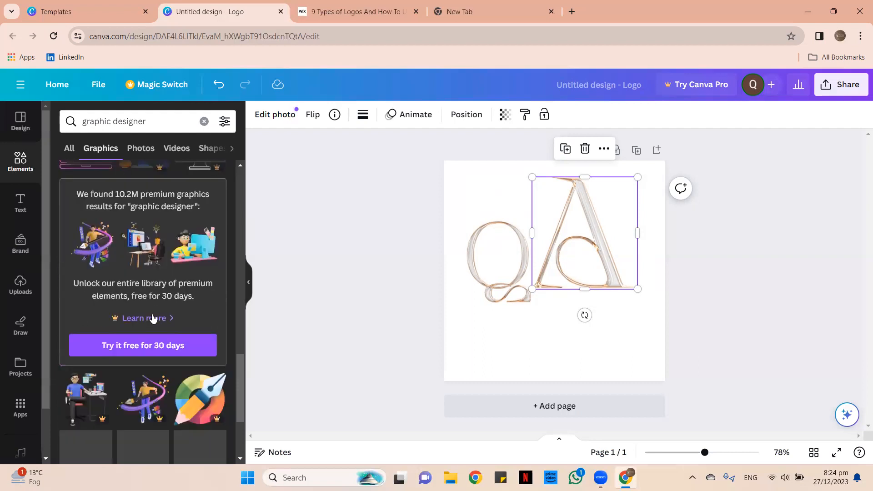
{"action": "scroll", "coordinate": [153, 318], "scroll_direction": "down", "scroll_amount": 3}
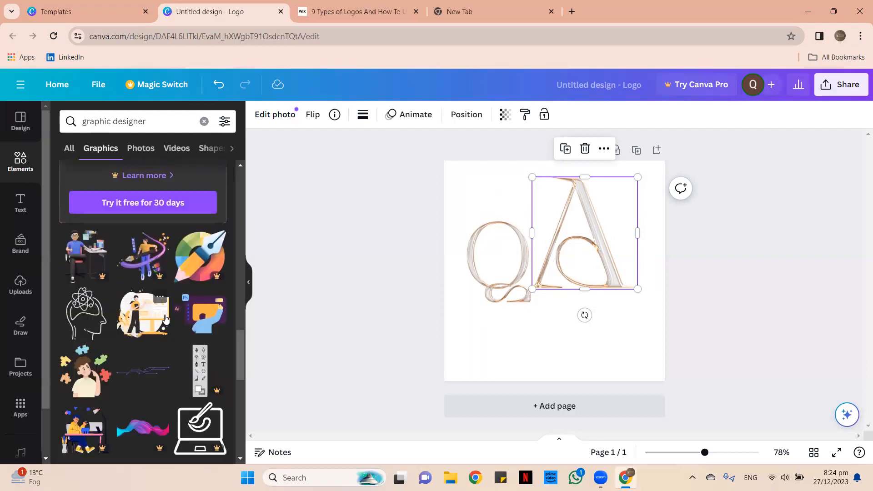
{"action": "scroll", "coordinate": [166, 318], "scroll_direction": "down", "scroll_amount": 3}
{"action": "scroll", "coordinate": [185, 325], "scroll_direction": "down", "scroll_amount": 4}
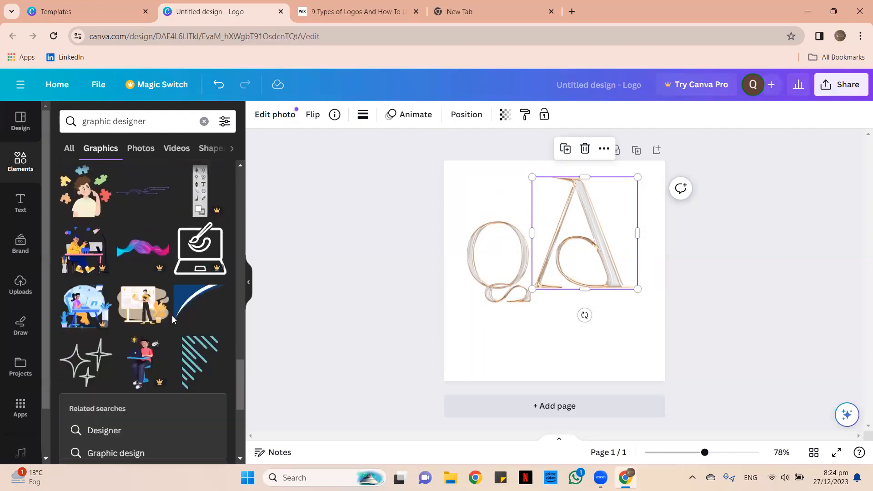
{"action": "scroll", "coordinate": [154, 204], "scroll_direction": "up", "scroll_amount": 2}
{"action": "scroll", "coordinate": [153, 203], "scroll_direction": "up", "scroll_amount": 2}
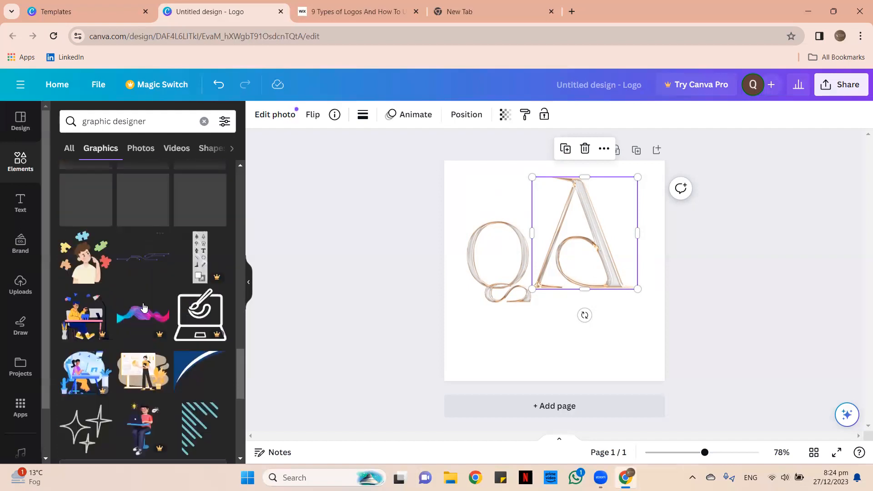
Try a colourful wave graphic below the letters, then delete it.
{"action": "left_click", "coordinate": [143, 314]}
{"action": "left_click_drag", "start_coordinate": [562, 278], "coordinate": [563, 348]}
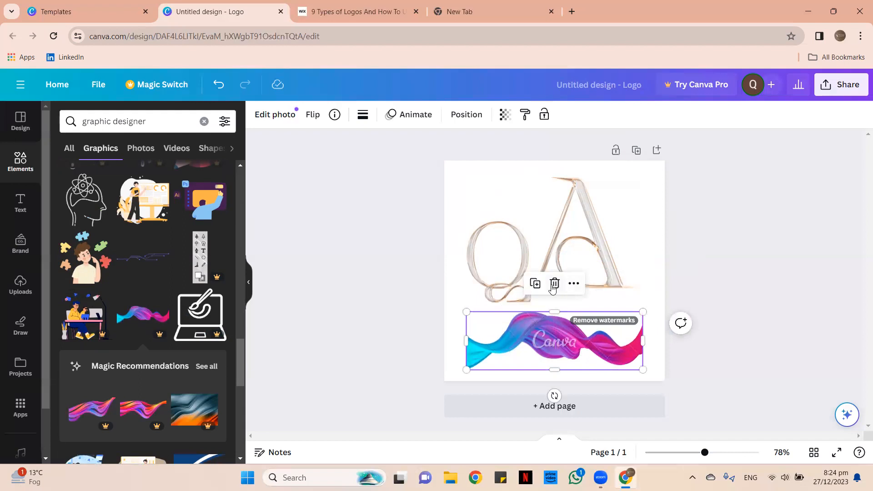
{"action": "left_click", "coordinate": [555, 283]}
Add an outline butterfly, recolour it peach and place it over the A.
{"action": "scroll", "coordinate": [136, 313], "scroll_direction": "up", "scroll_amount": 10}
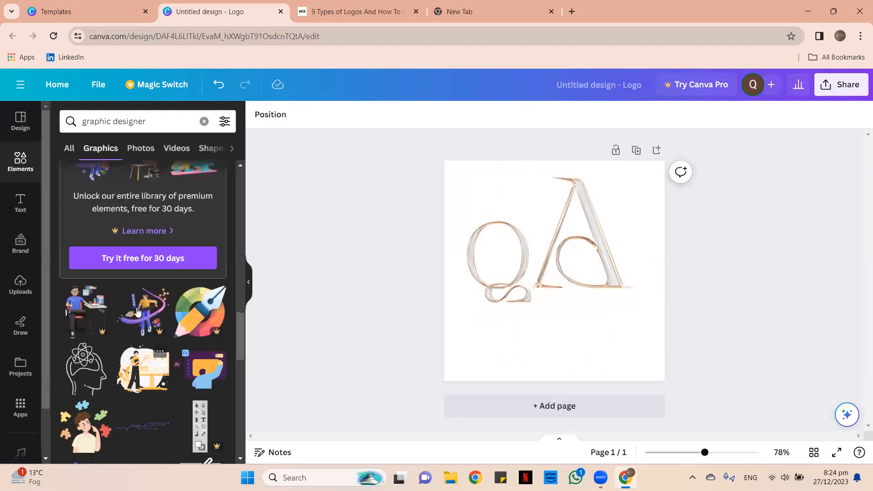
{"action": "scroll", "coordinate": [155, 307], "scroll_direction": "up", "scroll_amount": 1}
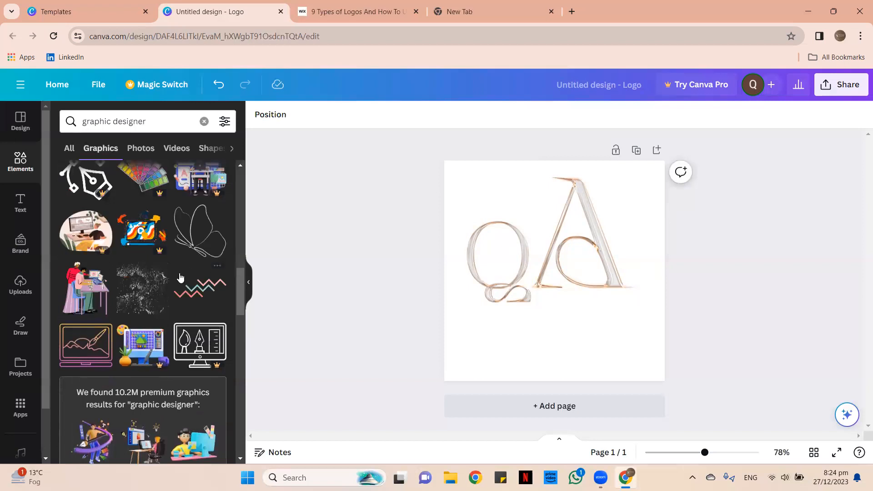
{"action": "left_click", "coordinate": [206, 254]}
{"action": "left_click", "coordinate": [392, 114]}
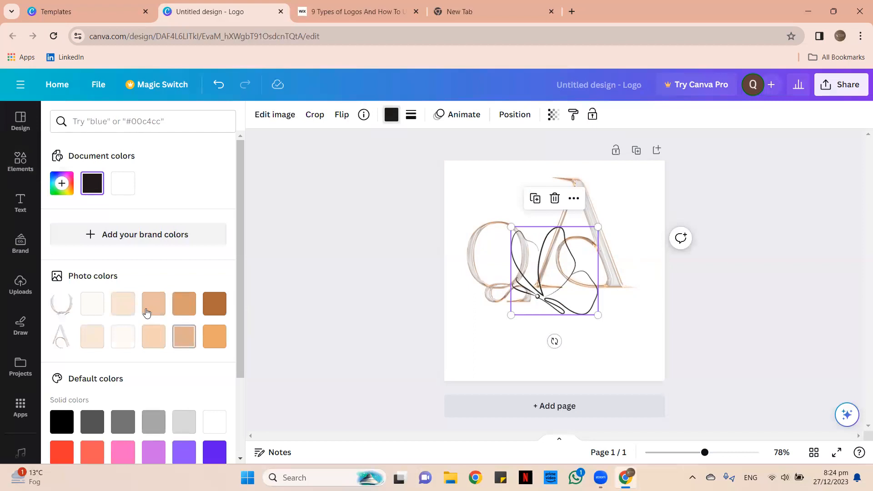
{"action": "left_click", "coordinate": [156, 309]}
{"action": "left_click_drag", "start_coordinate": [552, 295], "coordinate": [605, 220]}
Move the A down-left to overlap the Q and delete the butterfly.
{"action": "left_click", "coordinate": [624, 246]}
{"action": "left_click_drag", "start_coordinate": [616, 289], "coordinate": [599, 321]}
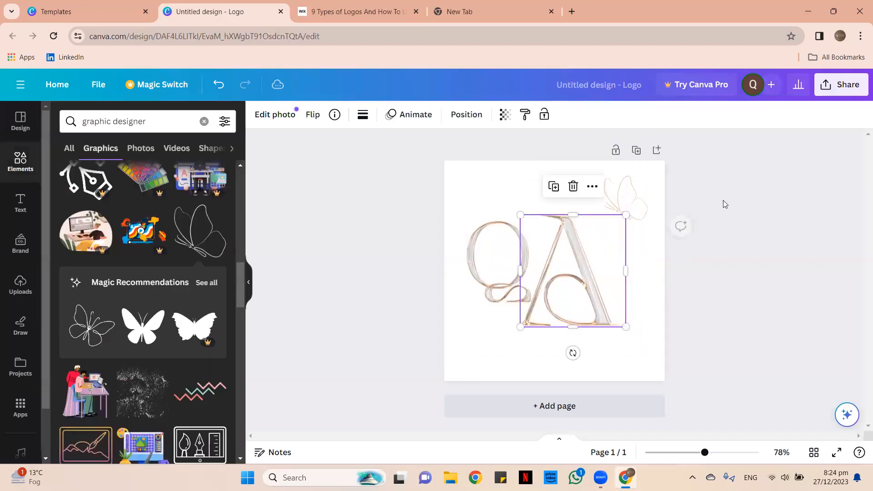
{"action": "left_click", "coordinate": [626, 197]}
{"action": "left_click", "coordinate": [626, 148]}
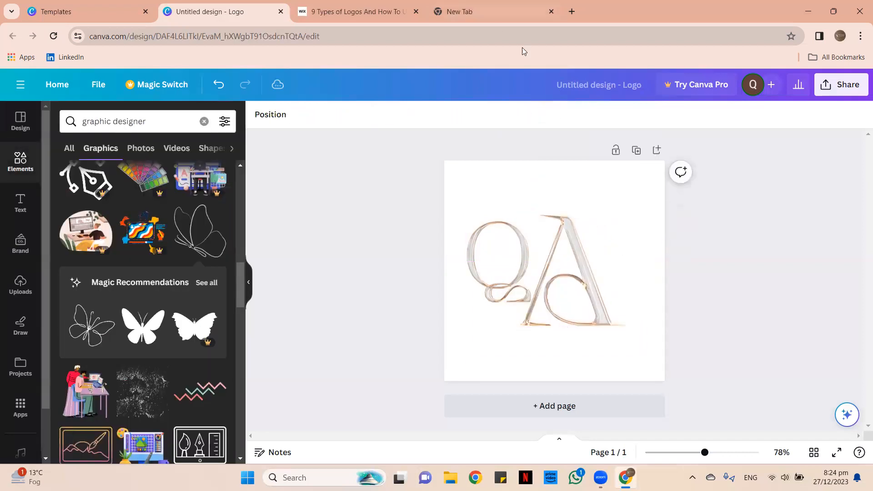
Enlarge the Q, shrink the A to about 186 by 197, and shift both right.
{"action": "left_click", "coordinate": [495, 295]}
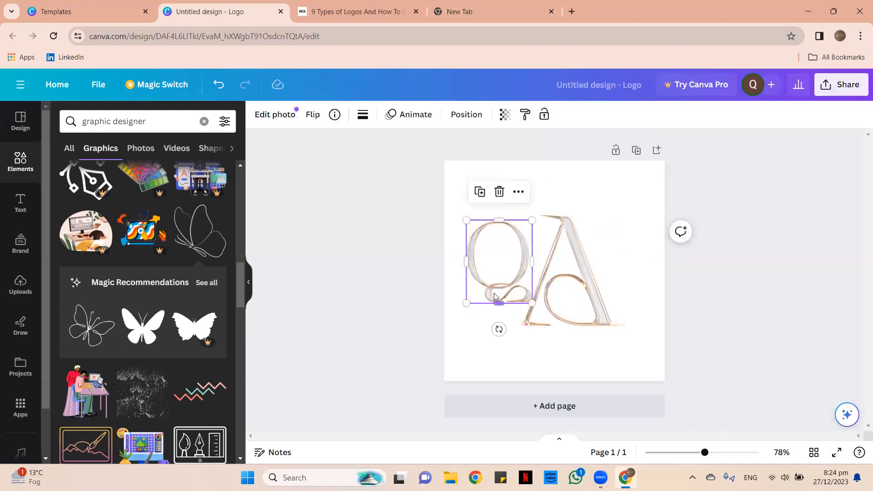
{"action": "left_click_drag", "start_coordinate": [468, 303], "coordinate": [454, 318]}
{"action": "left_click_drag", "start_coordinate": [569, 300], "coordinate": [597, 290]}
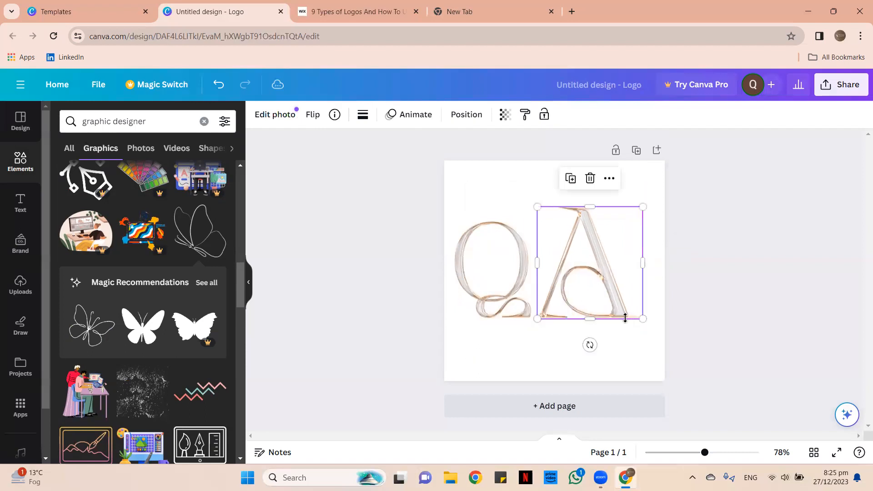
{"action": "left_click_drag", "start_coordinate": [640, 315], "coordinate": [630, 304]}
{"action": "left_click_drag", "start_coordinate": [501, 273], "coordinate": [512, 273]}
{"action": "left_click_drag", "start_coordinate": [565, 277], "coordinate": [579, 279]}
{"action": "left_click", "coordinate": [493, 285]}
{"action": "left_click_drag", "start_coordinate": [493, 284], "coordinate": [504, 279]}
{"action": "left_click", "coordinate": [579, 277]}
{"action": "left_click_drag", "start_coordinate": [648, 310], "coordinate": [598, 267]}
Search Elements for 'line' and add a gold line graphic below the letters.
{"action": "left_click", "coordinate": [203, 121]}
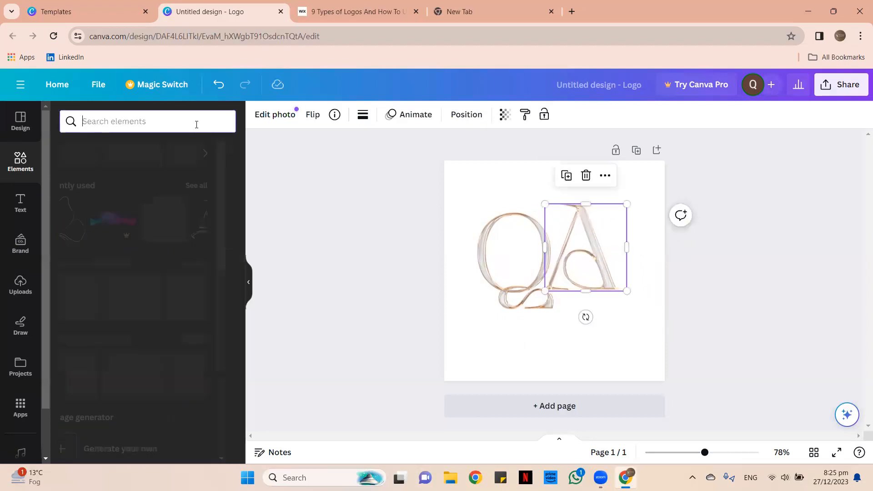
{"action": "type", "text": "line"}
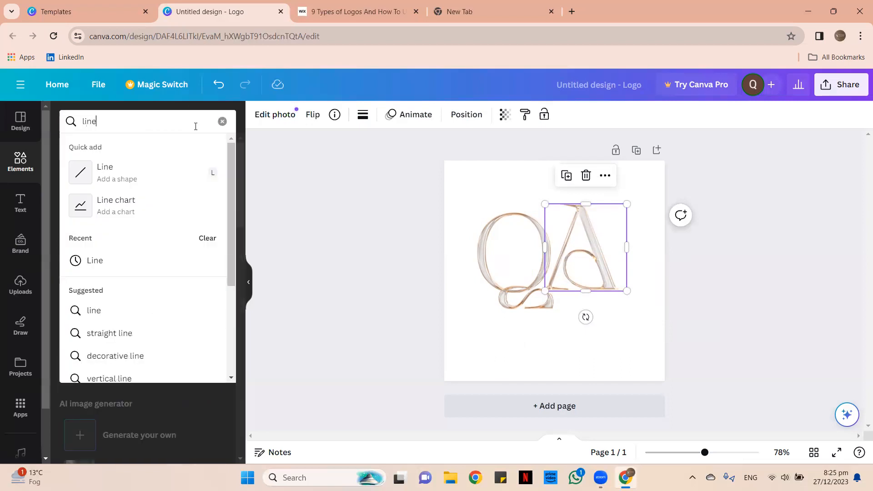
{"action": "key", "text": "Return"}
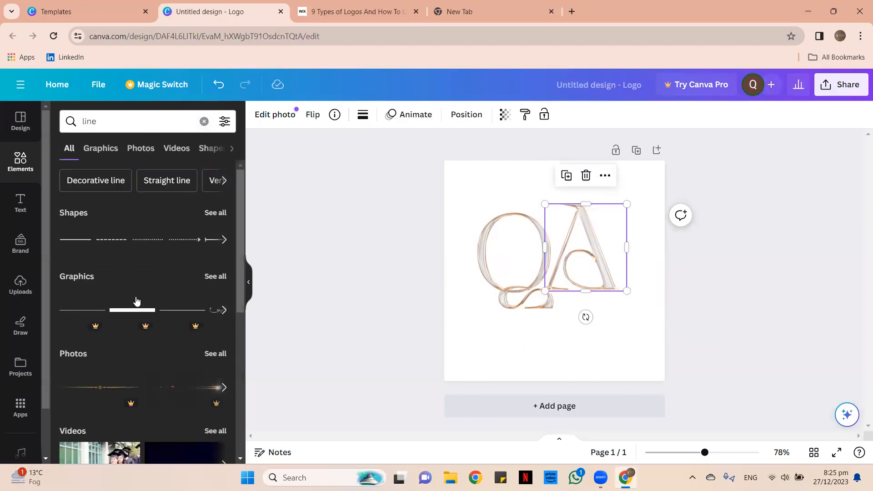
{"action": "left_click", "coordinate": [222, 277]}
{"action": "scroll", "coordinate": [212, 382], "scroll_direction": "down", "scroll_amount": 3}
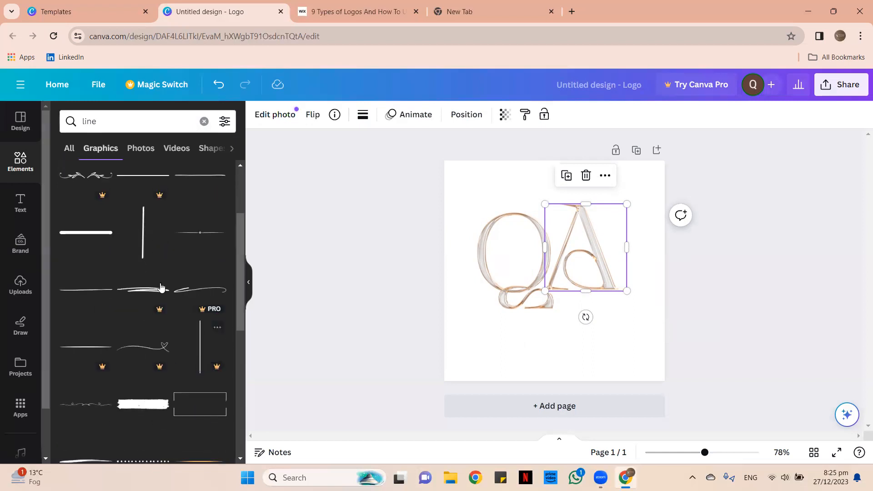
{"action": "scroll", "coordinate": [151, 328], "scroll_direction": "down", "scroll_amount": 1}
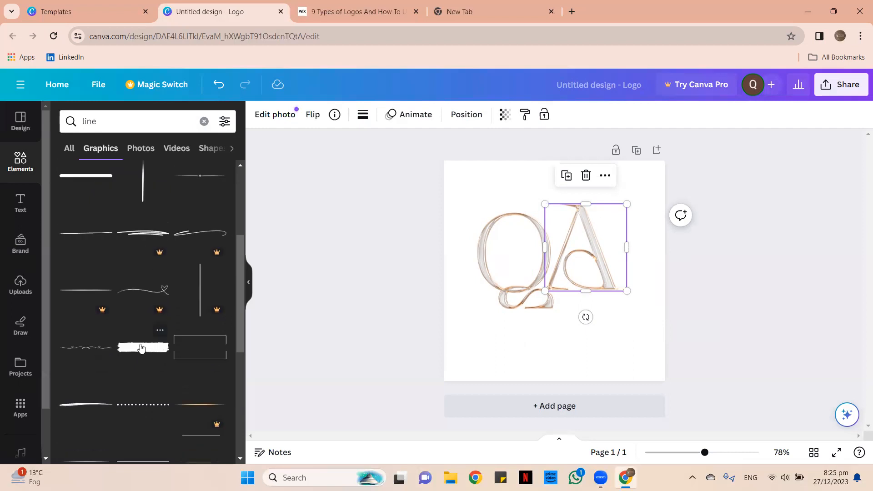
{"action": "scroll", "coordinate": [141, 349], "scroll_direction": "down", "scroll_amount": 2}
{"action": "scroll", "coordinate": [136, 309], "scroll_direction": "down", "scroll_amount": 1}
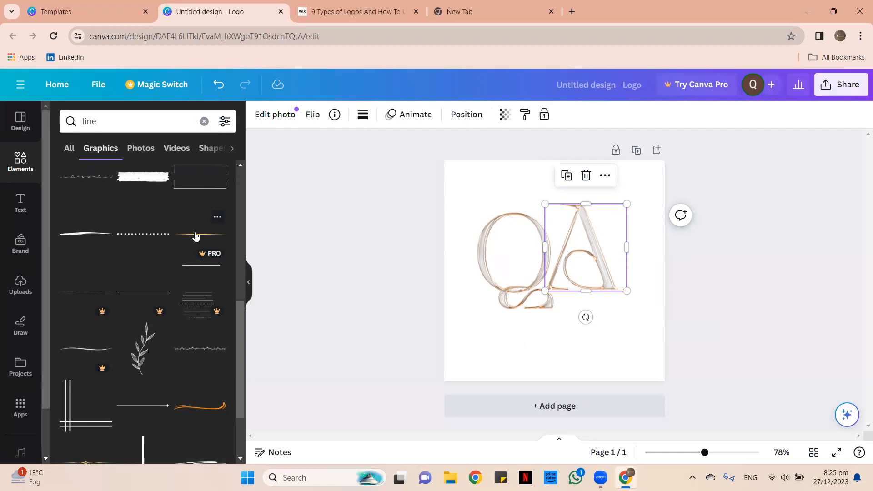
{"action": "left_click", "coordinate": [196, 236]}
{"action": "left_click_drag", "start_coordinate": [598, 310], "coordinate": [597, 312]}
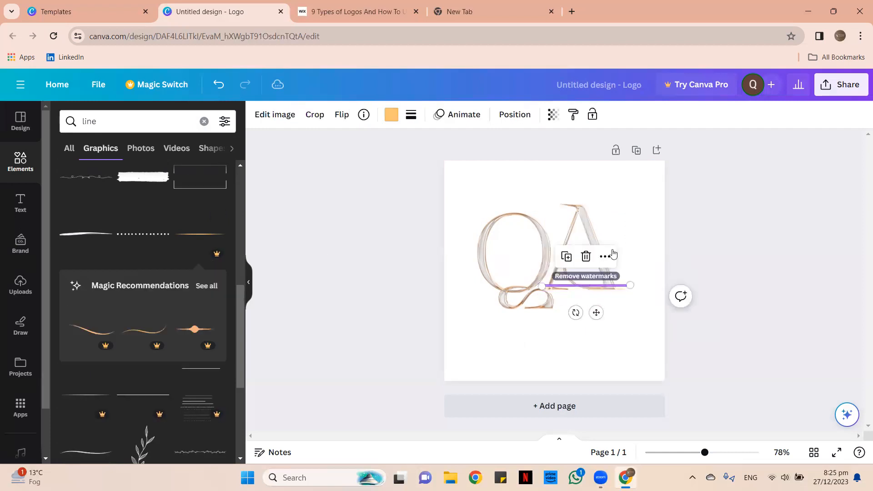
Move the A upward and delete the thin gold line.
{"action": "left_click", "coordinate": [595, 234]}
{"action": "left_click_drag", "start_coordinate": [584, 248], "coordinate": [589, 231]}
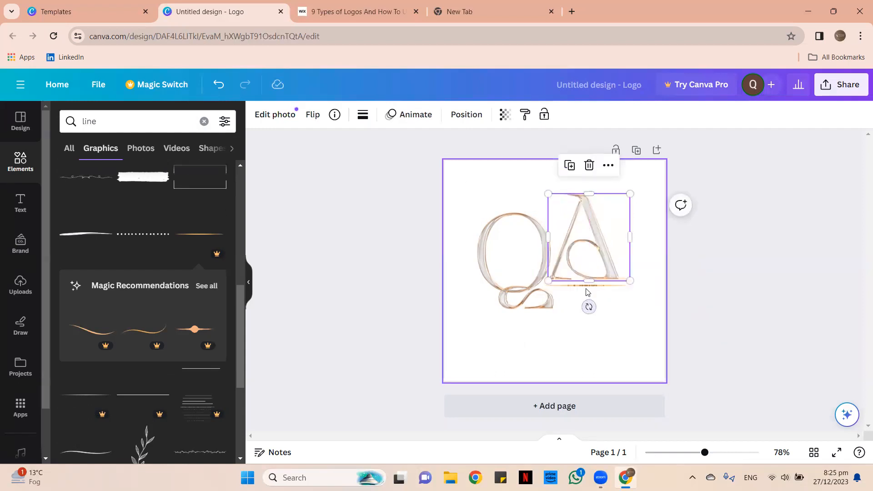
{"action": "left_click", "coordinate": [588, 286]}
{"action": "left_click", "coordinate": [587, 258]}
Add a leafy vine divider under the A and recolour it light peach.
{"action": "scroll", "coordinate": [186, 312], "scroll_direction": "down", "scroll_amount": 4}
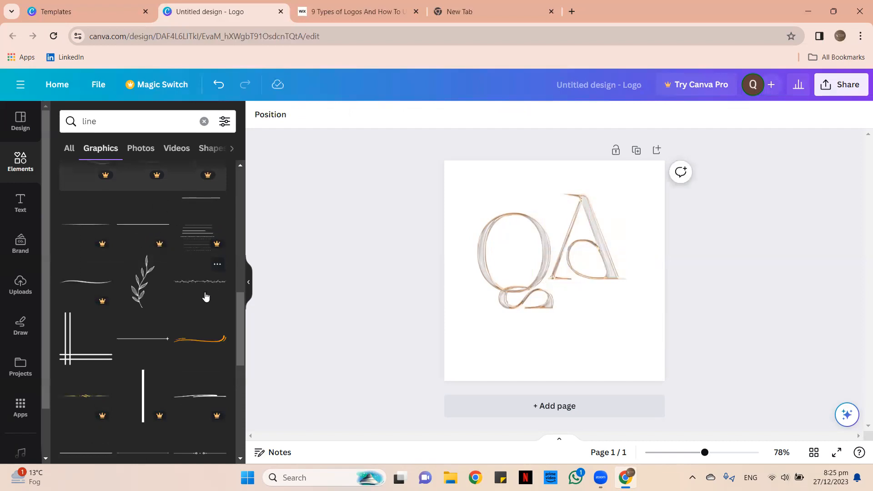
{"action": "left_click", "coordinate": [203, 286]}
{"action": "mouse_move", "coordinate": [564, 298]}
{"action": "left_mouse_down"}
{"action": "mouse_move", "coordinate": [593, 319]}
{"action": "mouse_move", "coordinate": [562, 305]}
{"action": "left_mouse_up"}
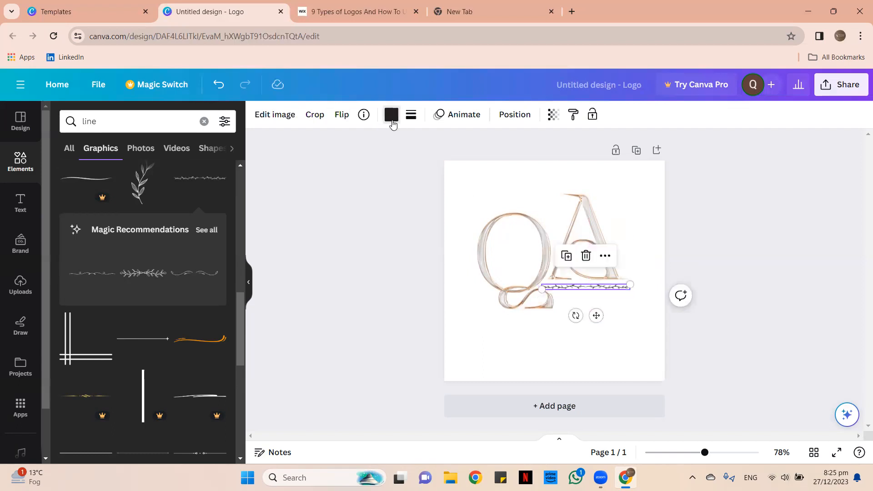
{"action": "left_click", "coordinate": [392, 116]}
{"action": "left_click", "coordinate": [123, 303]}
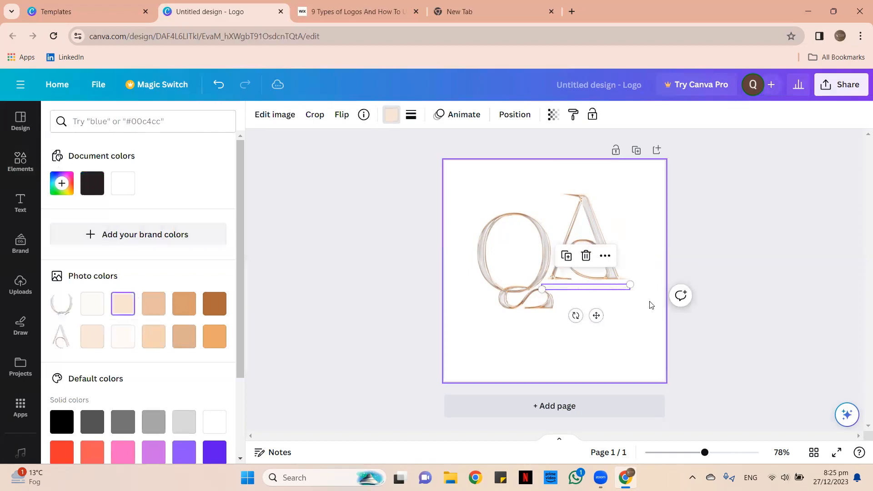
Shrink the A image slightly and reposition it beside the Q.
{"action": "left_click", "coordinate": [637, 222]}
{"action": "left_click_drag", "start_coordinate": [580, 241], "coordinate": [580, 244]}
{"action": "left_click_drag", "start_coordinate": [549, 198], "coordinate": [552, 201]}
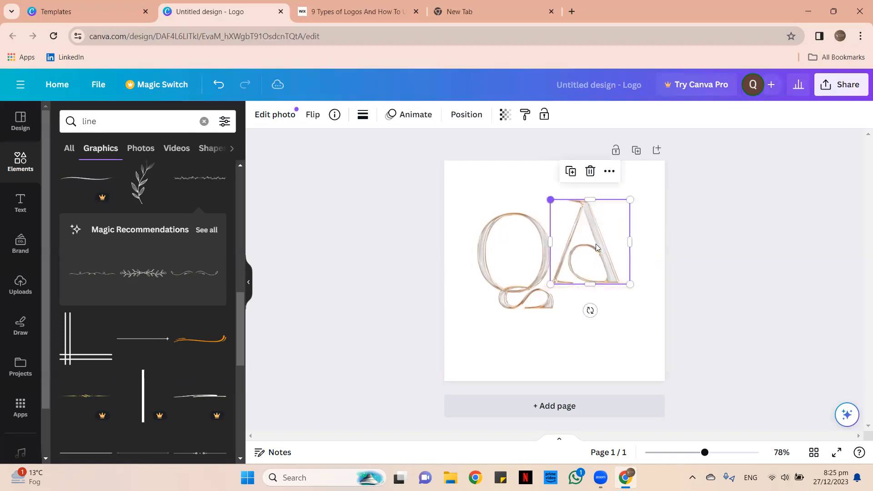
{"action": "left_click_drag", "start_coordinate": [630, 199], "coordinate": [619, 210]}
{"action": "left_click", "coordinate": [641, 250]}
{"action": "left_click", "coordinate": [609, 251]}
{"action": "left_click_drag", "start_coordinate": [590, 258], "coordinate": [593, 258]}
{"action": "left_click", "coordinate": [731, 173]}
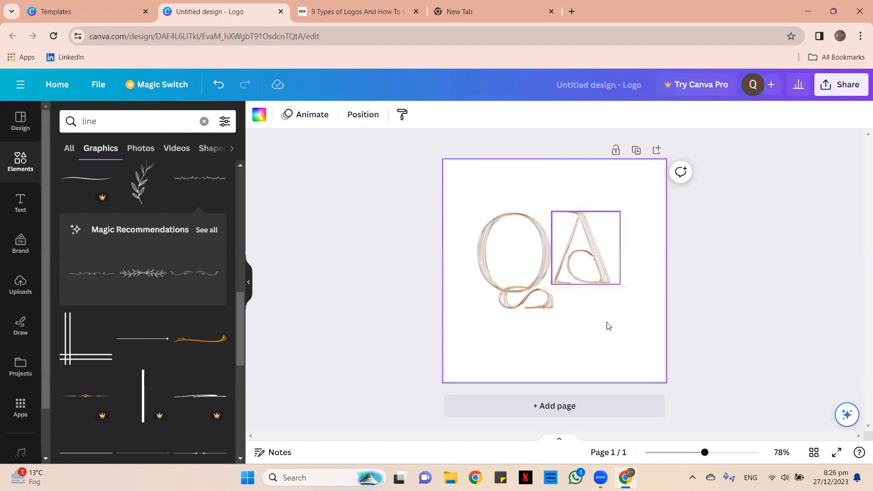
{"action": "mouse_move", "coordinate": [590, 280]}
{"action": "left_mouse_down"}
{"action": "mouse_move", "coordinate": [586, 273]}
{"action": "mouse_move", "coordinate": [591, 279]}
{"action": "left_mouse_up"}
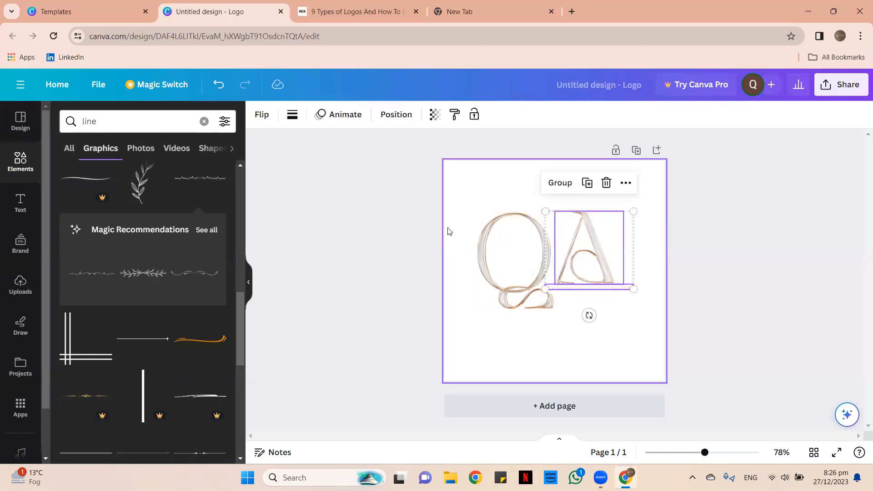
{"action": "left_click", "coordinate": [383, 205]}
{"action": "left_click", "coordinate": [21, 202]}
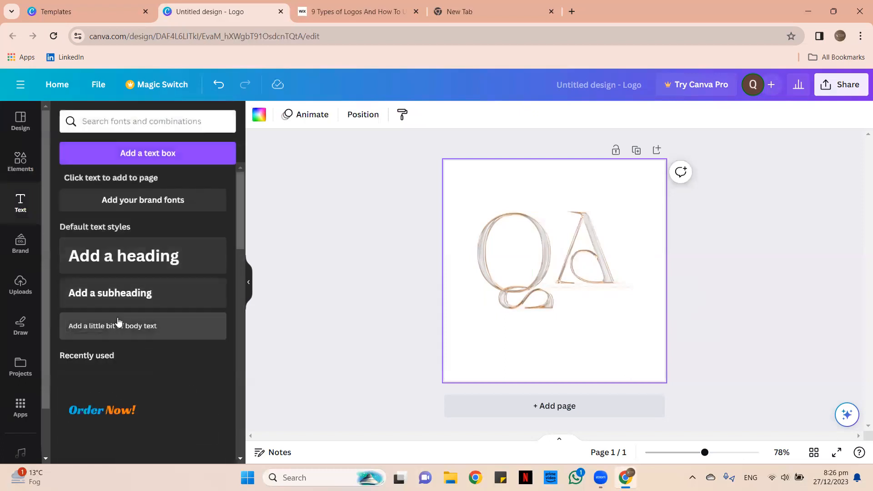
Add a body-text box with the designer's full name and place it below the A.
{"action": "left_click", "coordinate": [137, 326]}
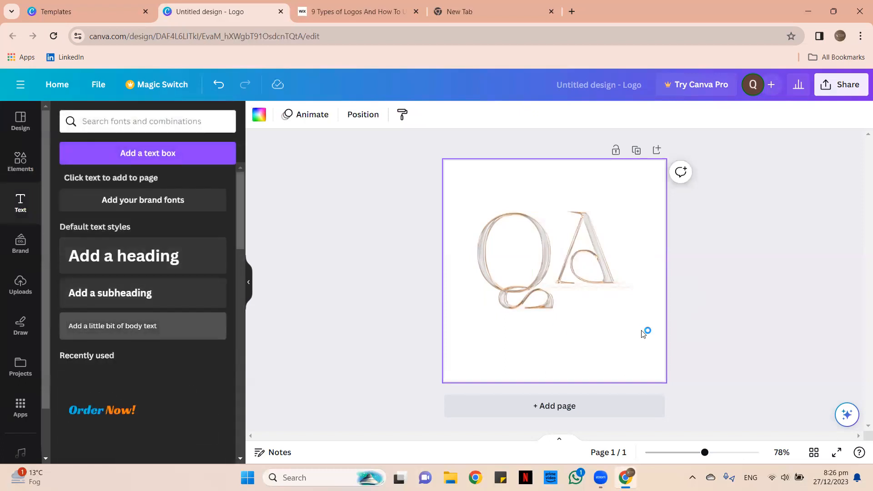
{"action": "left_click_drag", "start_coordinate": [605, 317], "coordinate": [629, 333]}
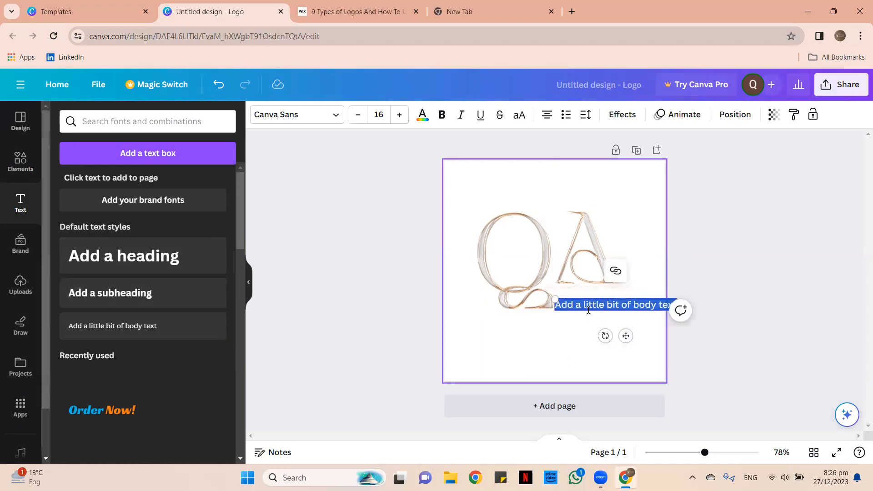
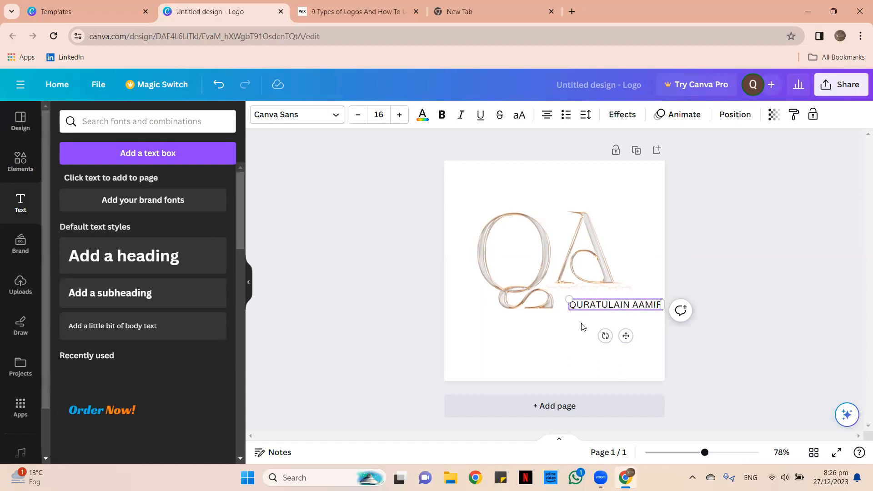
{"action": "left_click", "coordinate": [657, 195]}
{"action": "left_click", "coordinate": [614, 306]}
{"action": "mouse_move", "coordinate": [614, 305]}
{"action": "left_mouse_down"}
{"action": "mouse_move", "coordinate": [601, 298]}
{"action": "mouse_move", "coordinate": [599, 309]}
{"action": "left_mouse_up"}
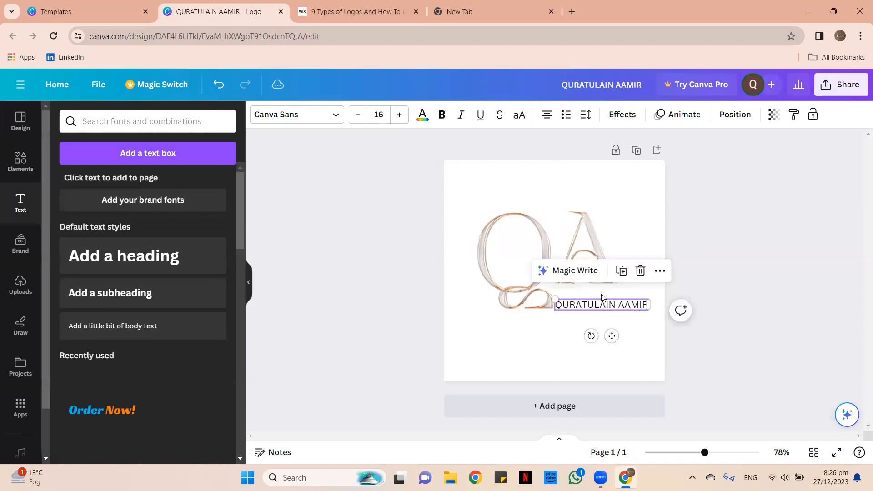
Recolour the name text brown, after briefly trying light peach.
{"action": "left_click", "coordinate": [655, 222]}
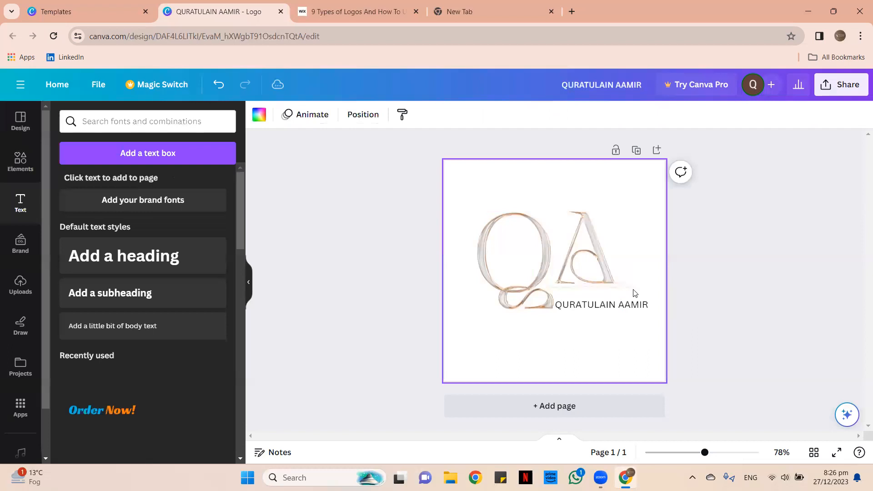
{"action": "left_click", "coordinate": [619, 305]}
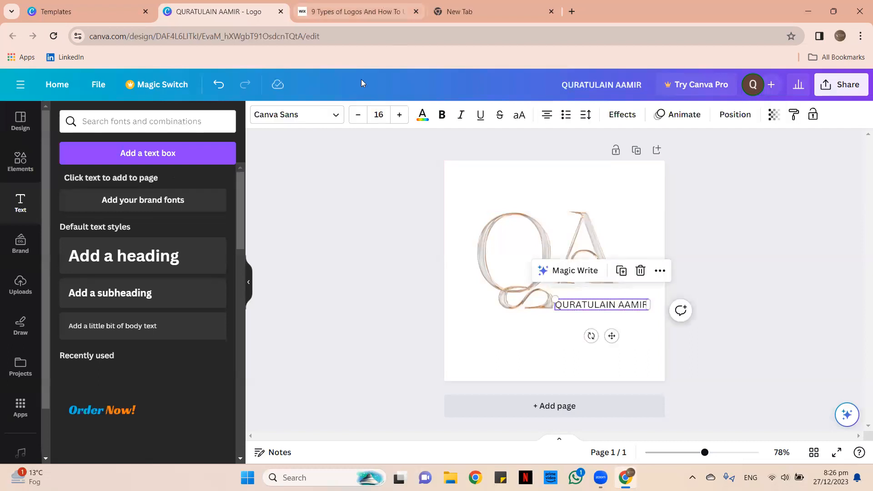
{"action": "left_click", "coordinate": [416, 121]}
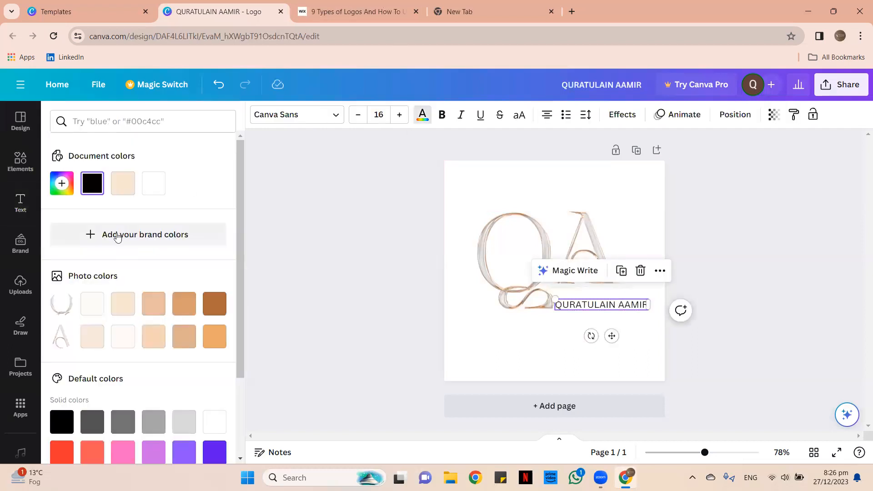
{"action": "left_click", "coordinate": [123, 306]}
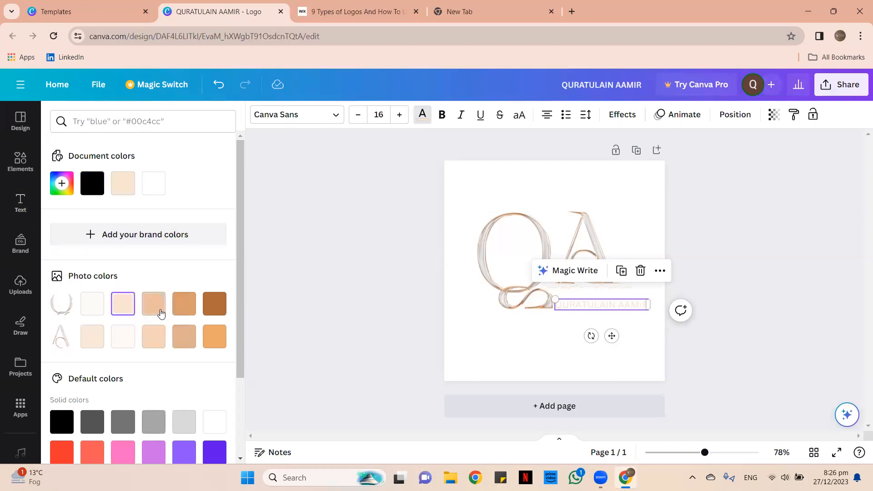
{"action": "left_click", "coordinate": [218, 307]}
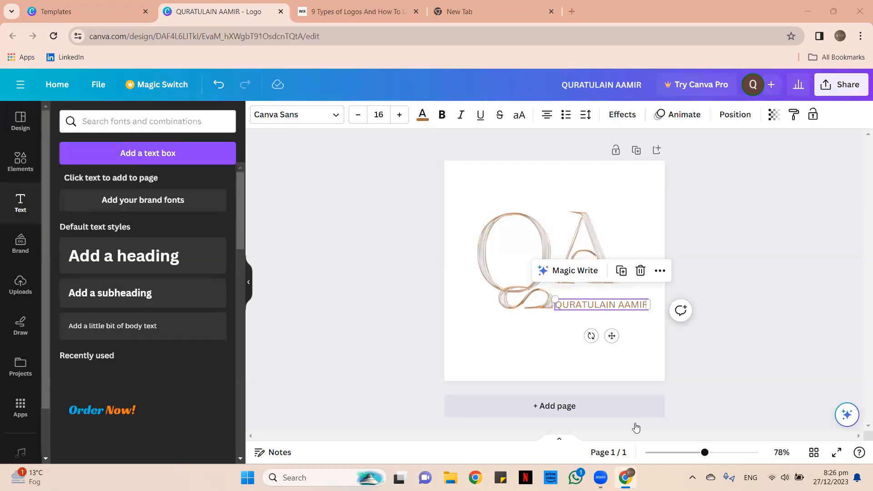
{"action": "scroll", "coordinate": [636, 428], "scroll_direction": "up", "scroll_amount": 5}
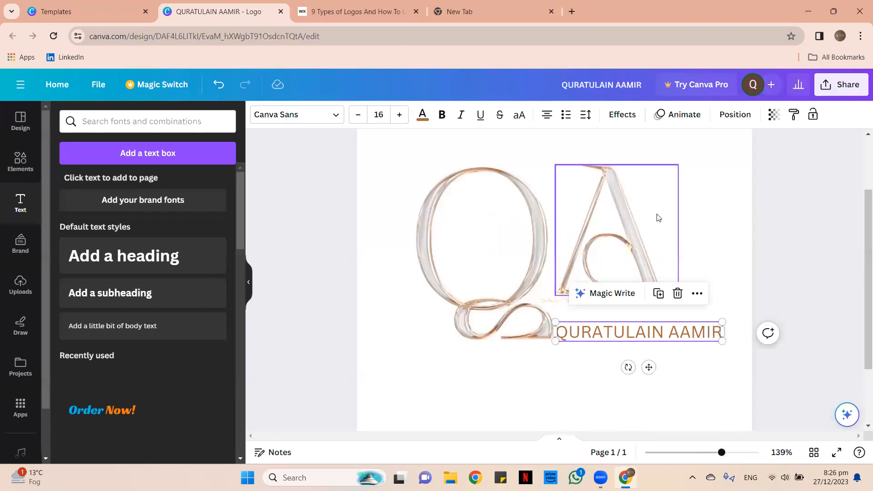
Move the thin divider line down to sit just above the name.
{"action": "left_click", "coordinate": [627, 221]}
{"action": "left_click", "coordinate": [635, 303]}
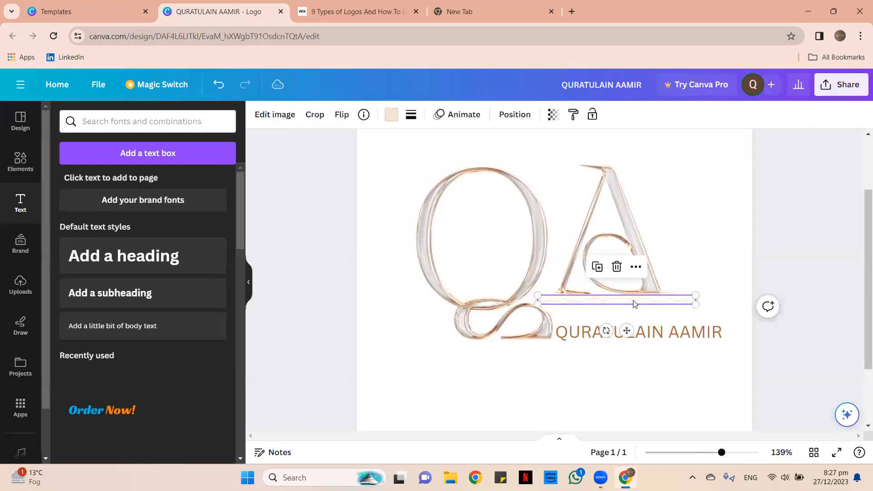
{"action": "mouse_move", "coordinate": [638, 303]}
{"action": "left_mouse_down"}
{"action": "mouse_move", "coordinate": [657, 319]}
{"action": "mouse_move", "coordinate": [639, 305]}
{"action": "mouse_move", "coordinate": [647, 314]}
{"action": "left_mouse_up"}
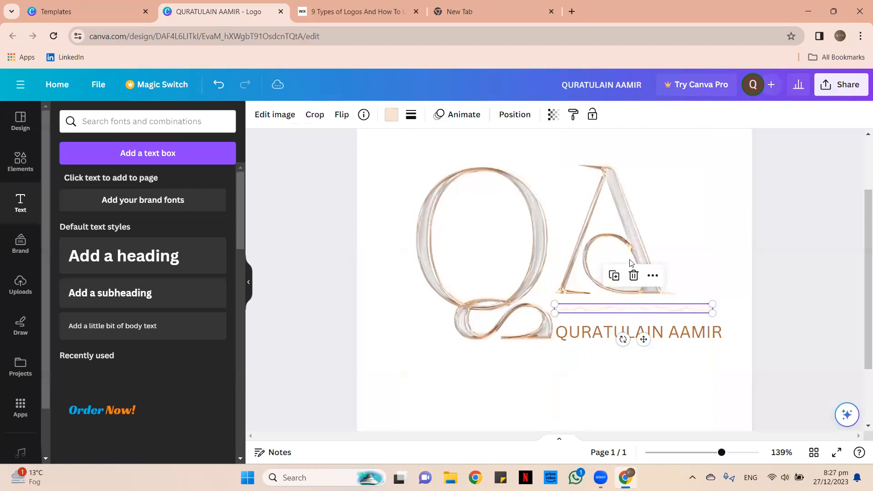
Move the A image right, enlarge it, and try a horizontal flip before restoring it.
{"action": "left_click", "coordinate": [601, 236]}
{"action": "left_click_drag", "start_coordinate": [610, 234], "coordinate": [631, 243]}
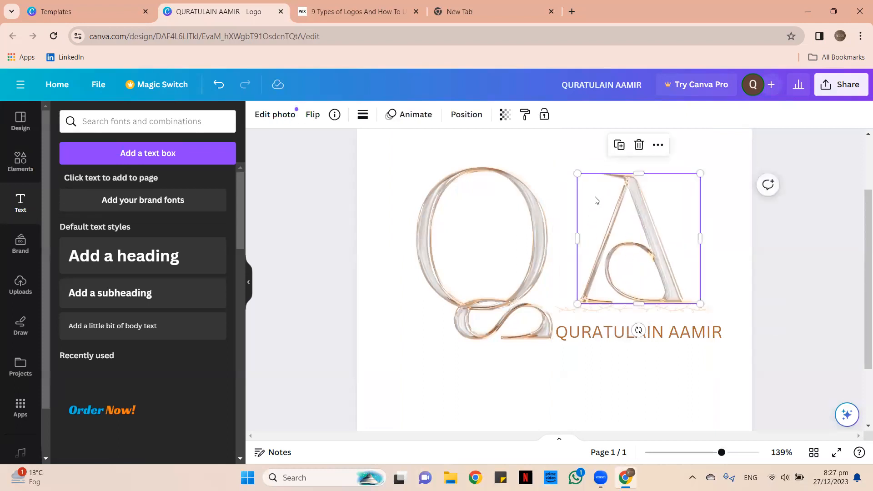
{"action": "left_click_drag", "start_coordinate": [572, 172], "coordinate": [551, 149]}
{"action": "left_click_drag", "start_coordinate": [661, 273], "coordinate": [660, 273]}
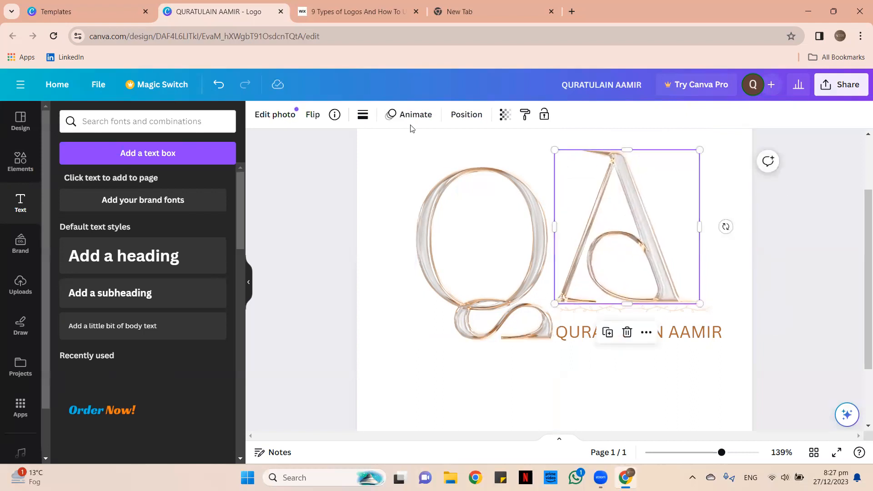
{"action": "left_click", "coordinate": [313, 115]}
{"action": "left_click", "coordinate": [346, 146]}
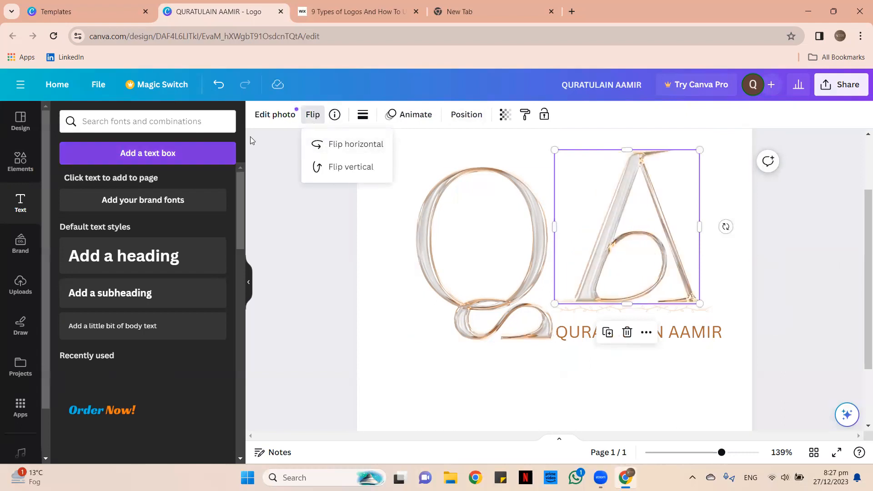
{"action": "left_click", "coordinate": [320, 144]}
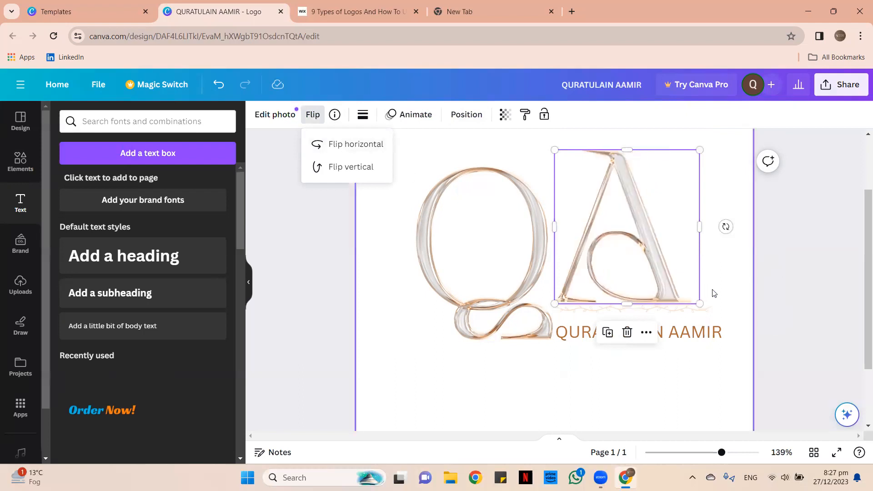
{"action": "left_click", "coordinate": [733, 280]}
Lengthen the divider line to the right and reposition it under the A.
{"action": "left_click", "coordinate": [709, 311]}
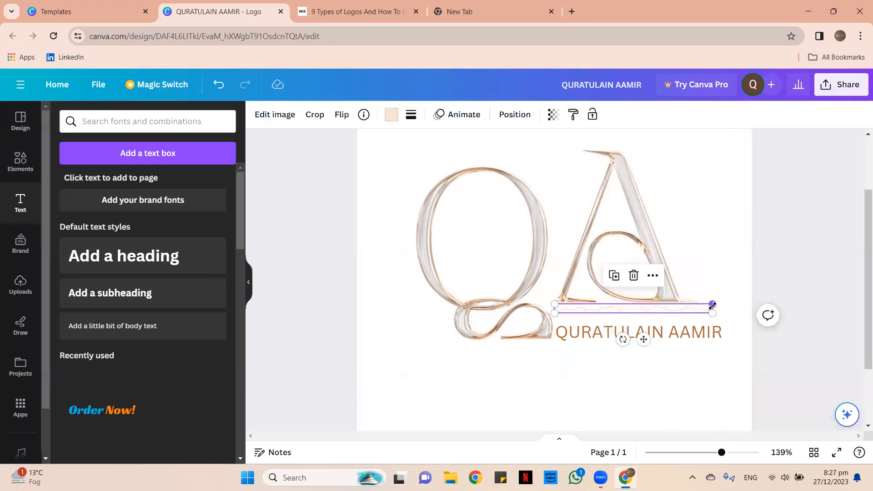
{"action": "left_click_drag", "start_coordinate": [714, 311], "coordinate": [748, 311]}
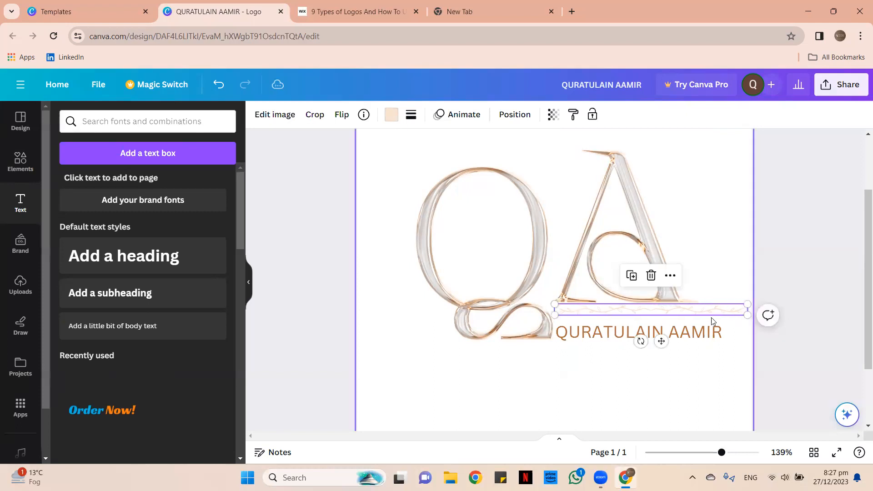
{"action": "left_click", "coordinate": [706, 263]}
{"action": "left_click_drag", "start_coordinate": [685, 310], "coordinate": [678, 307]}
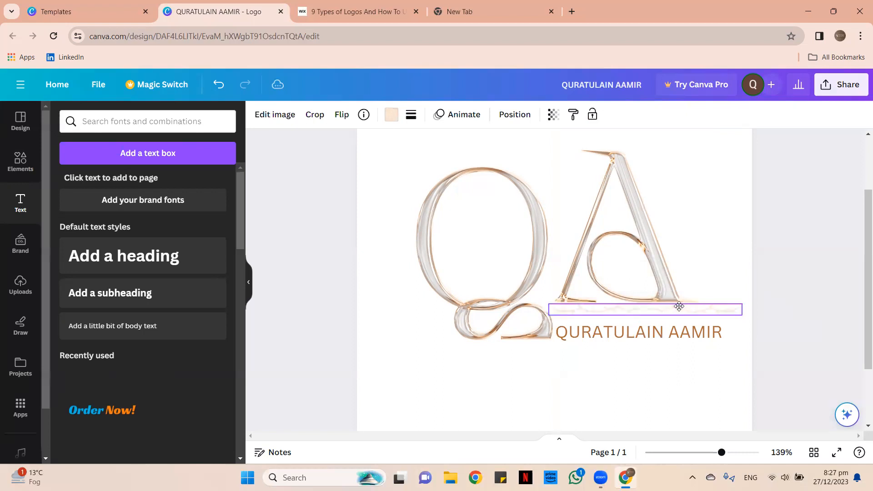
{"action": "left_click", "coordinate": [718, 235]}
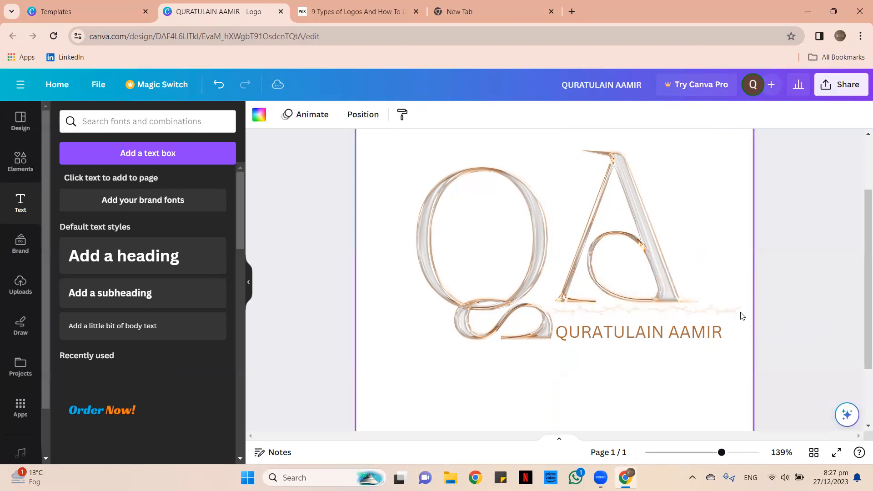
Fine-tune the name text's position so it aligns under the divider.
{"action": "left_click", "coordinate": [667, 335]}
{"action": "left_click_drag", "start_coordinate": [663, 331], "coordinate": [662, 331]}
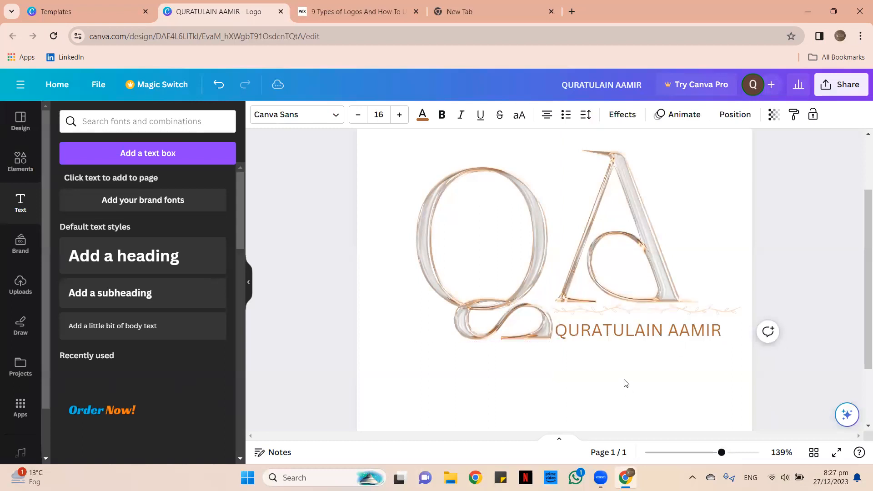
{"action": "left_click", "coordinate": [598, 349]}
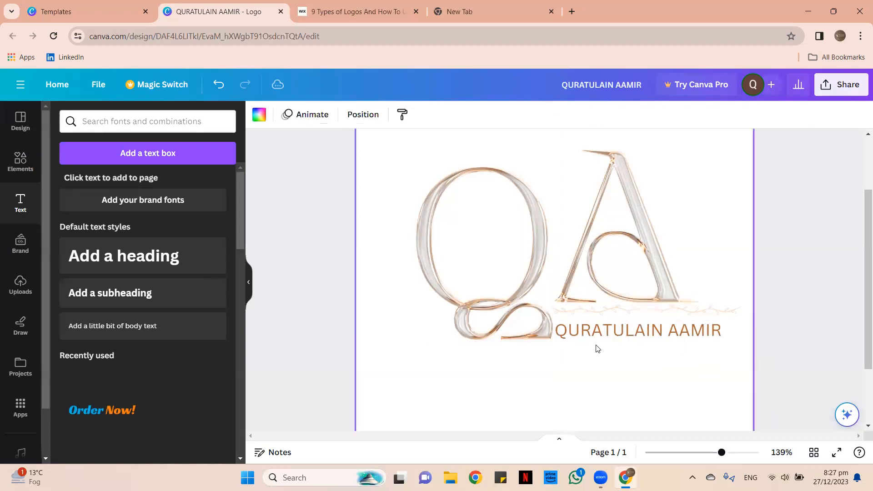
{"action": "left_click", "coordinate": [510, 324]}
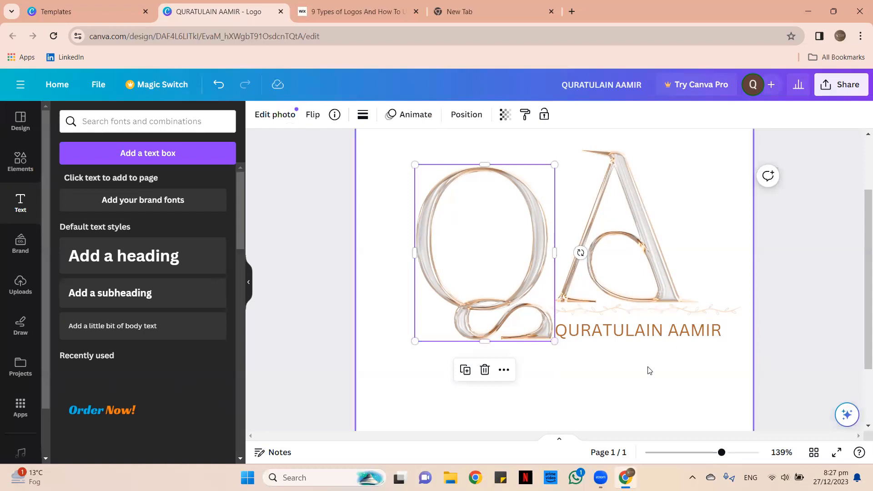
{"action": "left_click", "coordinate": [601, 346]}
{"action": "left_click", "coordinate": [607, 276]}
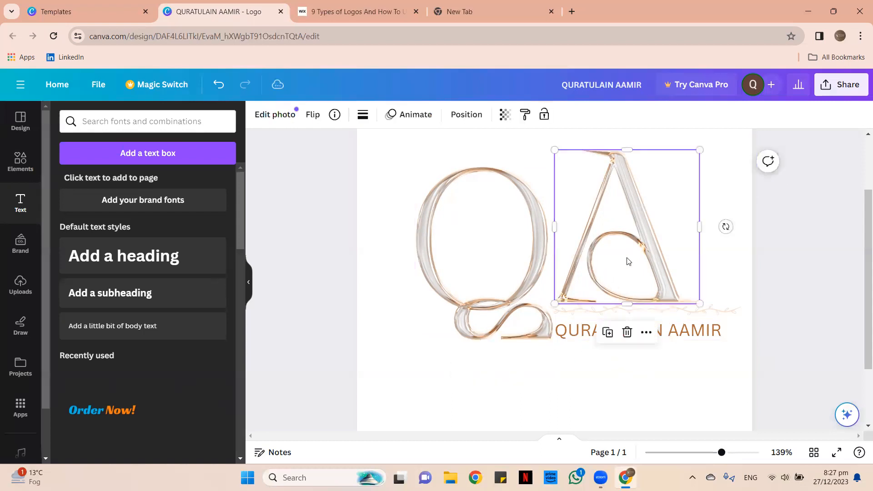
Delete the A image, move the name text up beside the Q, and nudge the Q.
{"action": "left_click", "coordinate": [627, 333]}
{"action": "left_click", "coordinate": [603, 337]}
{"action": "left_click_drag", "start_coordinate": [603, 336], "coordinate": [600, 297]}
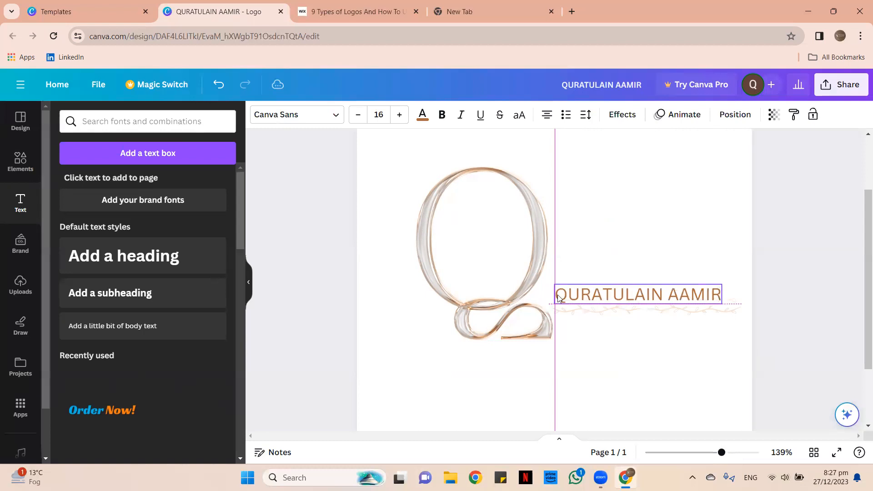
{"action": "left_click", "coordinate": [497, 293]}
{"action": "left_click_drag", "start_coordinate": [500, 291], "coordinate": [581, 310]}
Reposition the vine line directly beneath the name text.
{"action": "left_click", "coordinate": [634, 314]}
{"action": "left_click", "coordinate": [581, 329]}
{"action": "left_click", "coordinate": [582, 311]}
{"action": "left_click", "coordinate": [506, 408]}
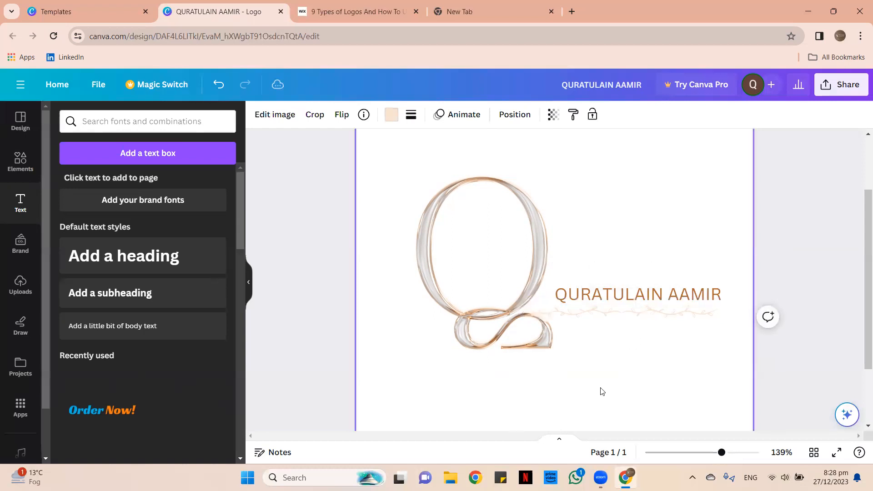
{"action": "left_click_drag", "start_coordinate": [597, 375], "coordinate": [578, 361]}
{"action": "left_click", "coordinate": [578, 359]}
{"action": "left_click", "coordinate": [572, 317]}
{"action": "left_click", "coordinate": [610, 441]}
{"action": "left_click_drag", "start_coordinate": [586, 312], "coordinate": [587, 311]}
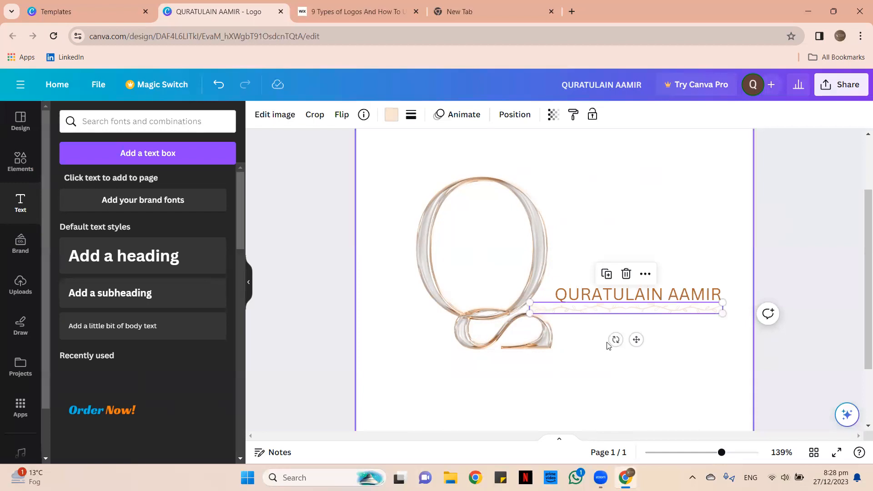
{"action": "left_click", "coordinate": [608, 346]}
{"action": "left_click", "coordinate": [602, 302]}
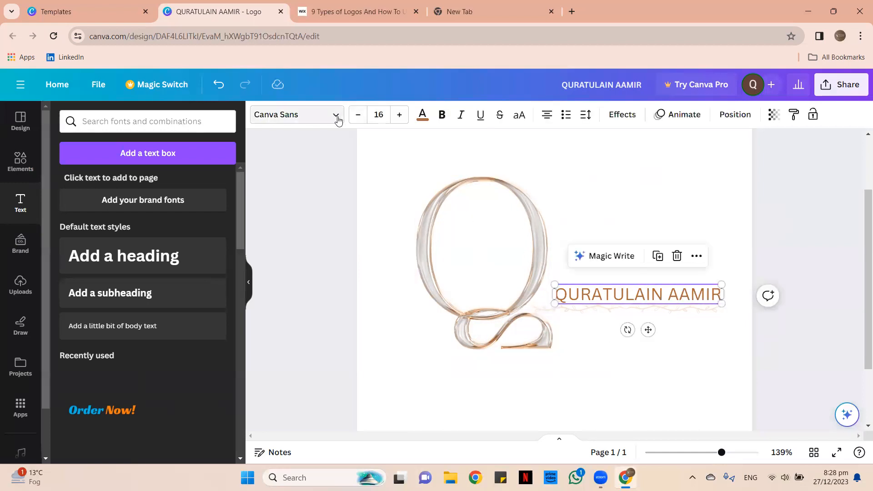
Set the name text in the Maharlika font and fine-tune its position.
{"action": "left_click", "coordinate": [337, 120]}
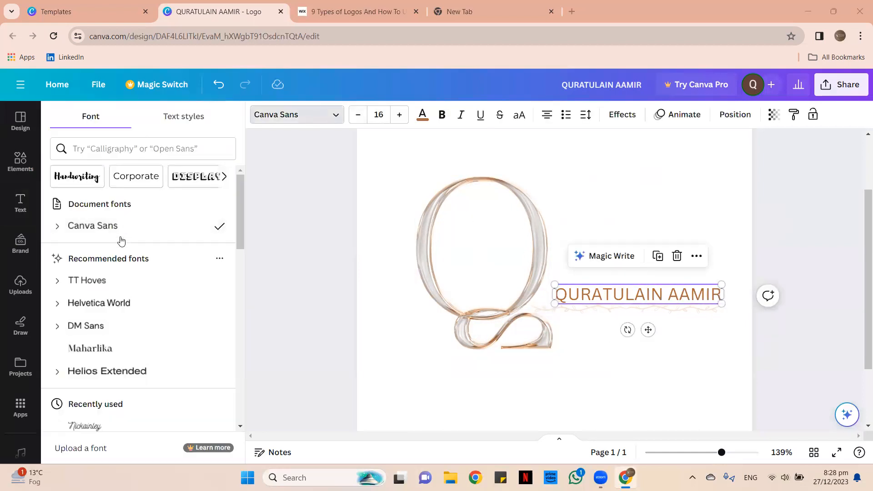
{"action": "scroll", "coordinate": [114, 236], "scroll_direction": "down", "scroll_amount": 3}
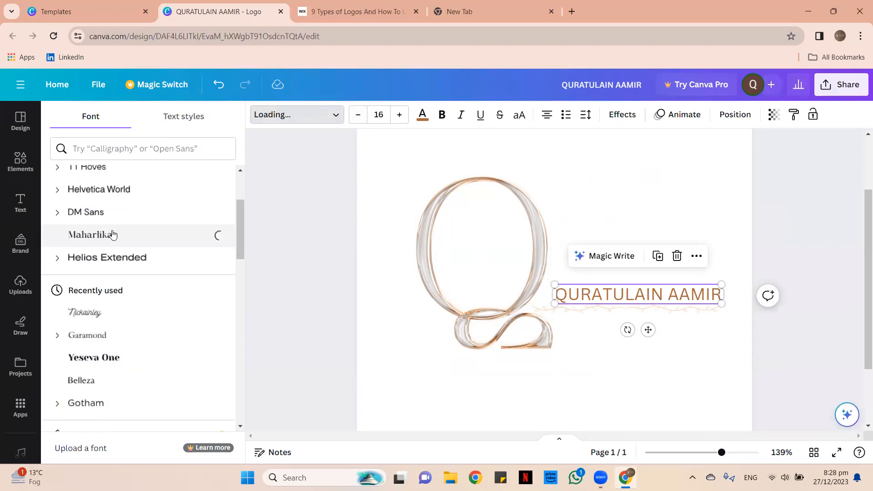
{"action": "left_click", "coordinate": [639, 176]}
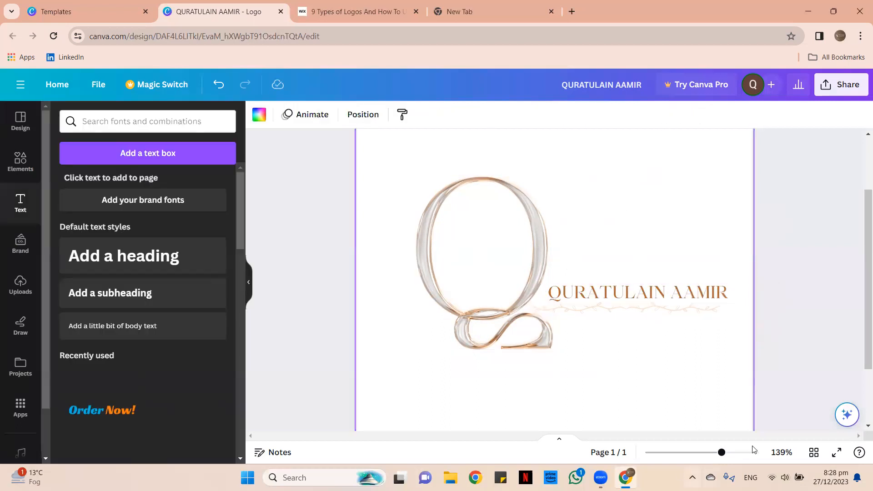
{"action": "left_click", "coordinate": [731, 452]}
{"action": "left_click_drag", "start_coordinate": [618, 294], "coordinate": [612, 289]}
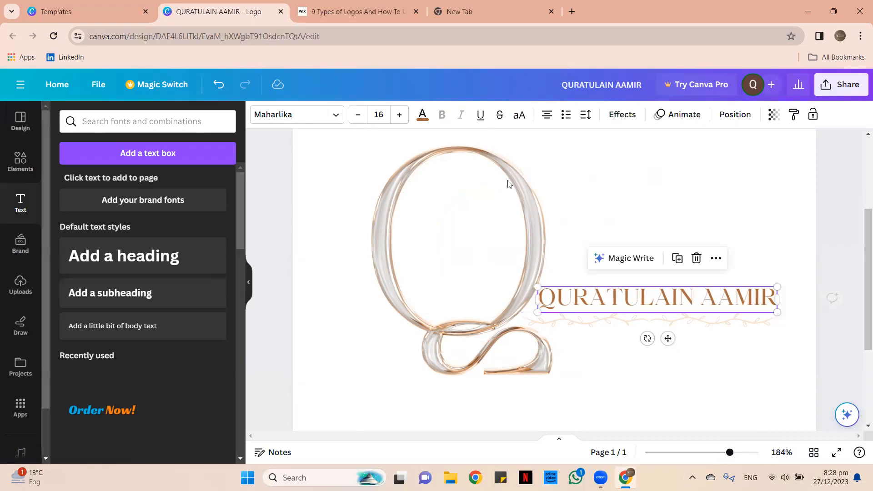
Try the Alice font on the name, then switch back to Maharlika.
{"action": "left_click", "coordinate": [336, 115]}
{"action": "scroll", "coordinate": [125, 271], "scroll_direction": "down", "scroll_amount": 4}
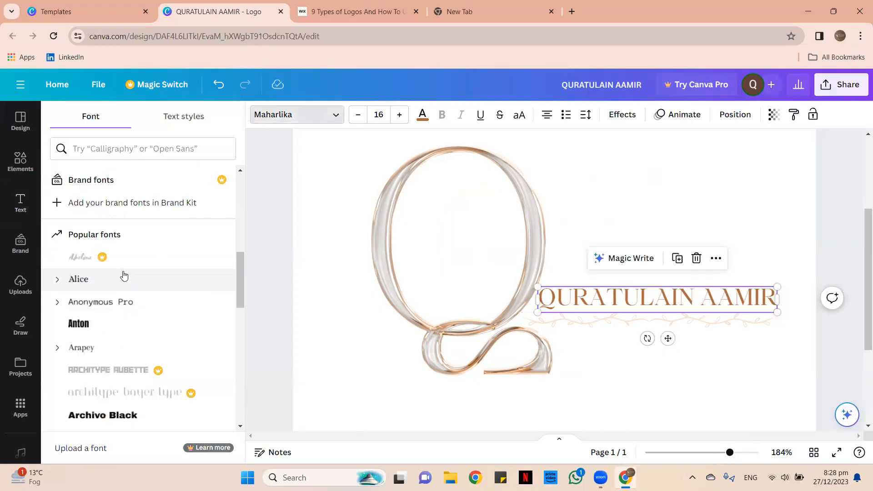
{"action": "scroll", "coordinate": [137, 271], "scroll_direction": "up", "scroll_amount": 1}
{"action": "left_click", "coordinate": [111, 272]}
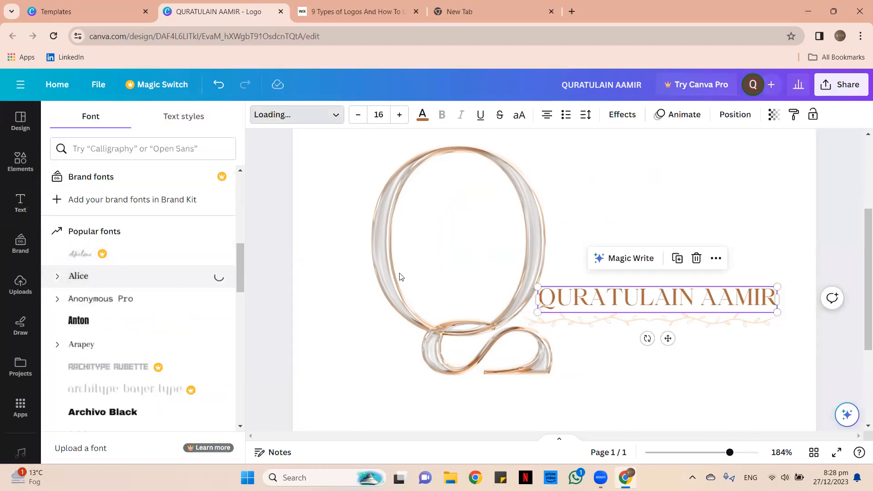
{"action": "scroll", "coordinate": [160, 228], "scroll_direction": "up", "scroll_amount": 3}
{"action": "scroll", "coordinate": [123, 241], "scroll_direction": "up", "scroll_amount": 6}
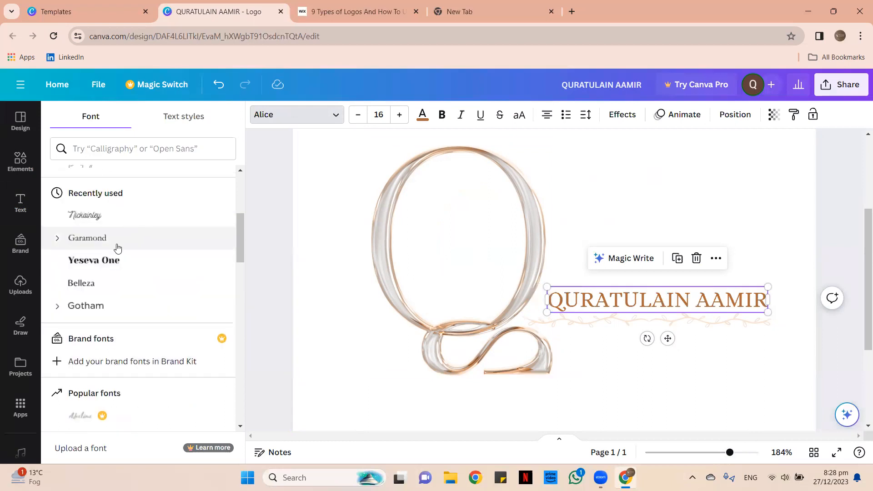
{"action": "left_click", "coordinate": [131, 238]}
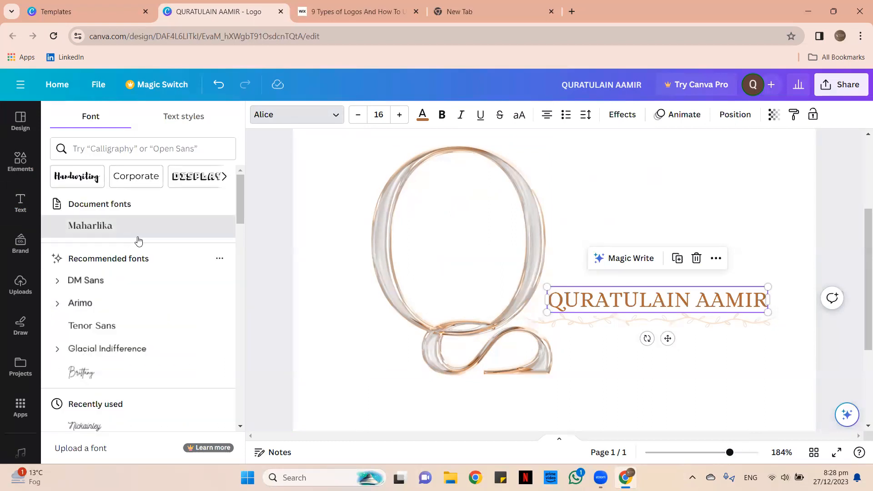
Colour the name tan from the photo palette, after trying pale #f8e5d3.
{"action": "left_click", "coordinate": [659, 195]}
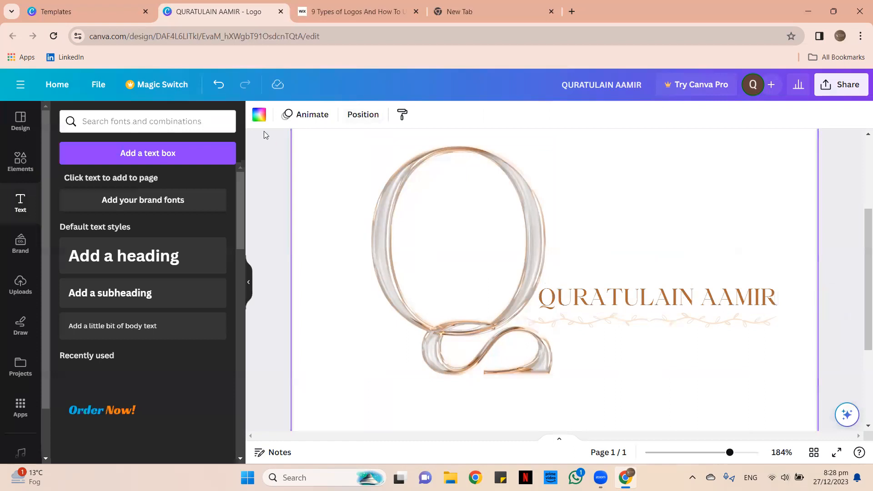
{"action": "left_click", "coordinate": [640, 300]}
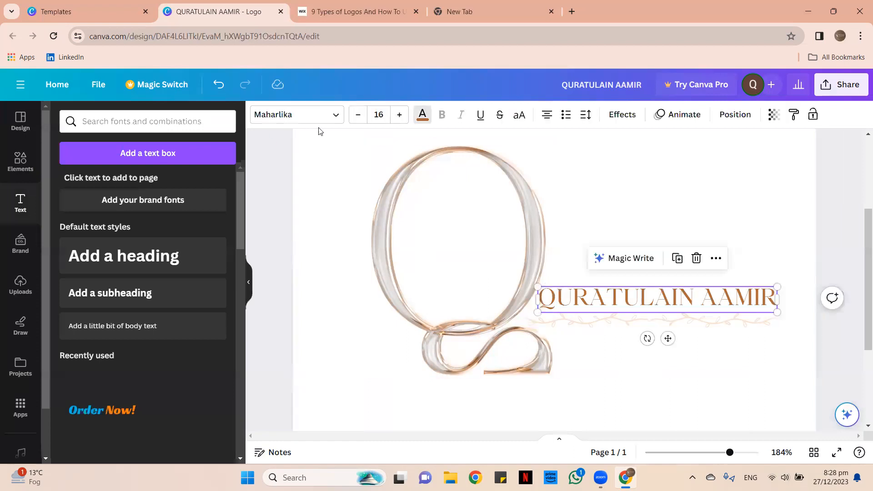
{"action": "left_click", "coordinate": [122, 182]}
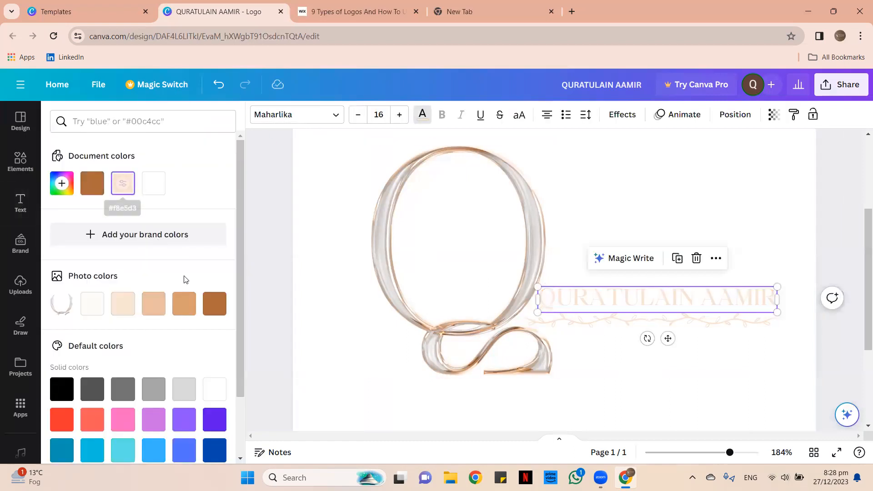
{"action": "left_click", "coordinate": [184, 304]}
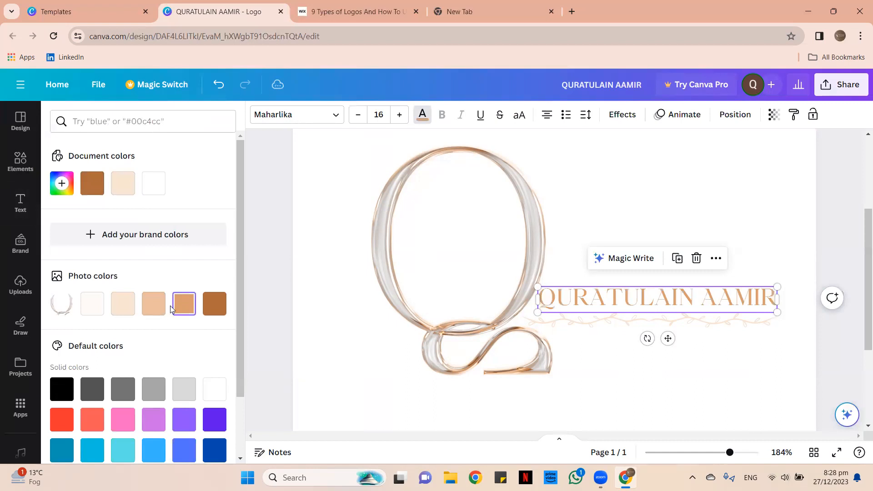
{"action": "left_click", "coordinate": [667, 169]}
{"action": "left_click", "coordinate": [655, 298]}
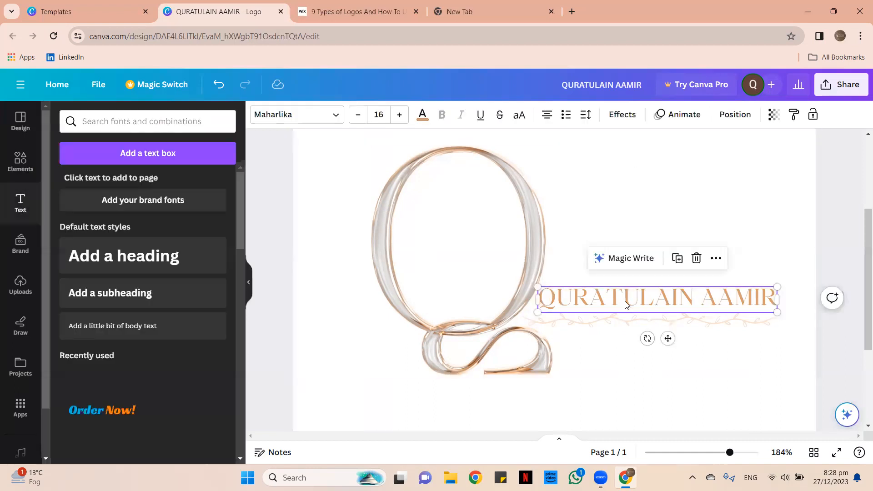
Duplicate the name line below the vine divider and retype it as 'GRAPHIC DESIGNER'.
{"action": "left_click", "coordinate": [681, 259]}
{"action": "left_click_drag", "start_coordinate": [676, 316], "coordinate": [680, 344]}
{"action": "double_click", "coordinate": [628, 350]}
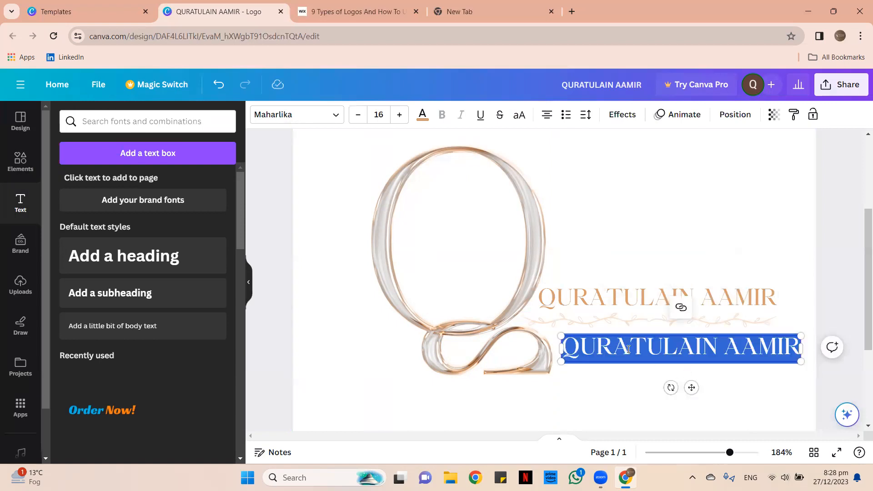
{"action": "type", "text": "GRA"}
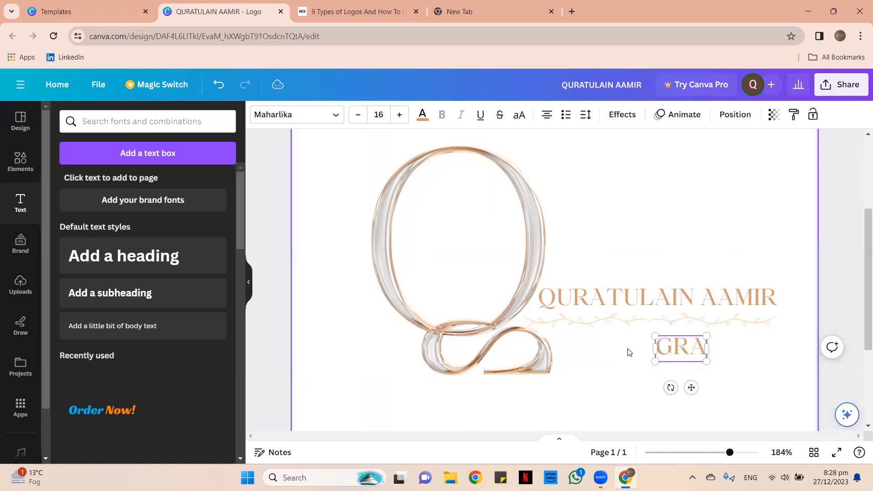
{"action": "type", "text": "PHIC"}
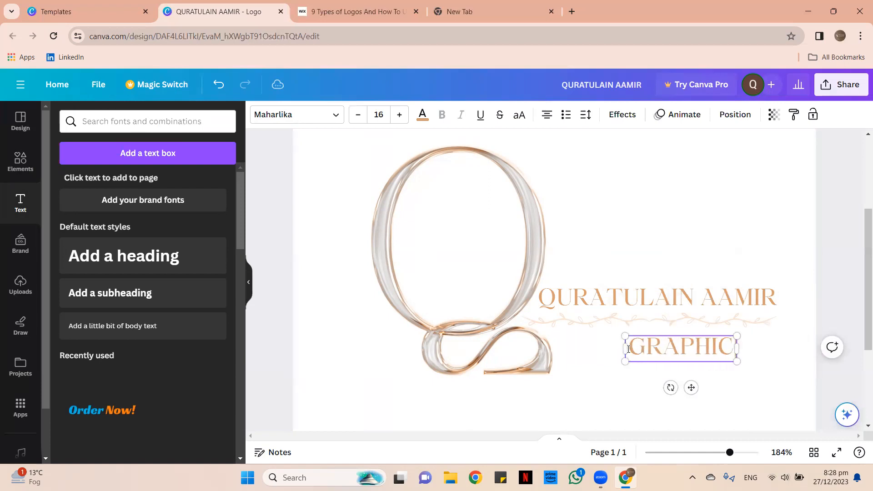
{"action": "type", "text": " DESIGNER"}
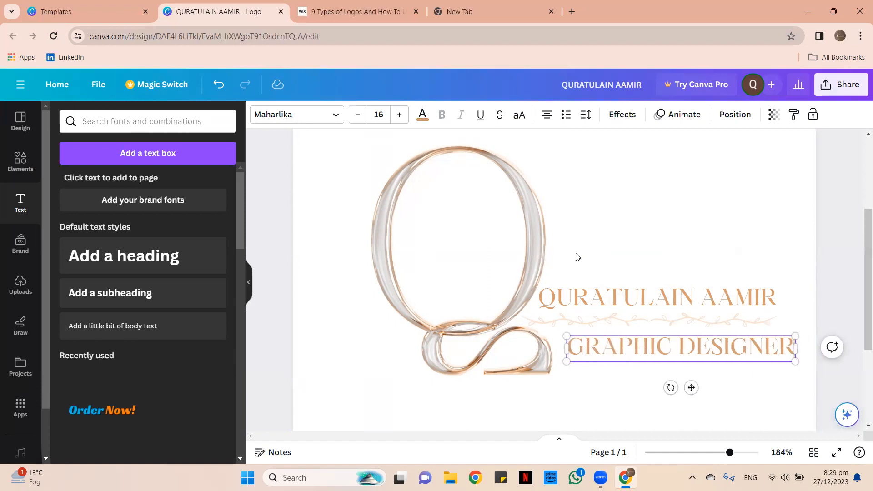
{"action": "left_click", "coordinate": [673, 240]}
{"action": "left_click_drag", "start_coordinate": [684, 354], "coordinate": [672, 353]}
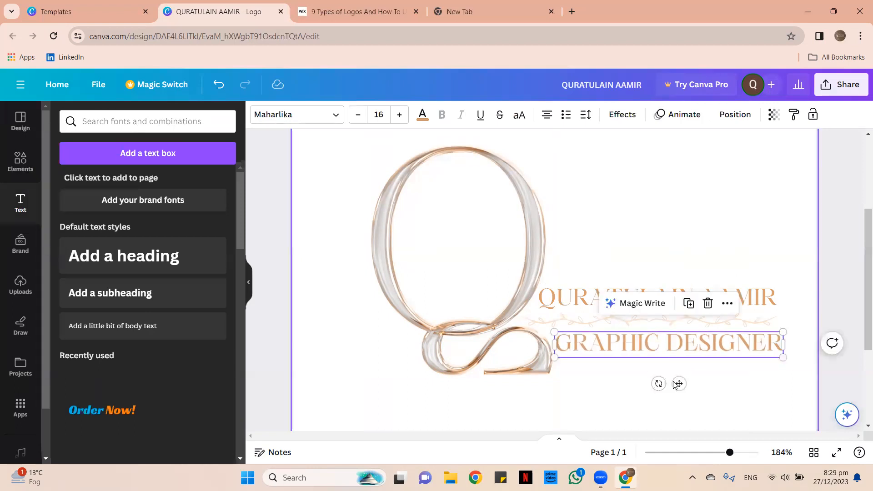
{"action": "left_click", "coordinate": [610, 388]}
{"action": "left_click_drag", "start_coordinate": [729, 452], "coordinate": [702, 453]}
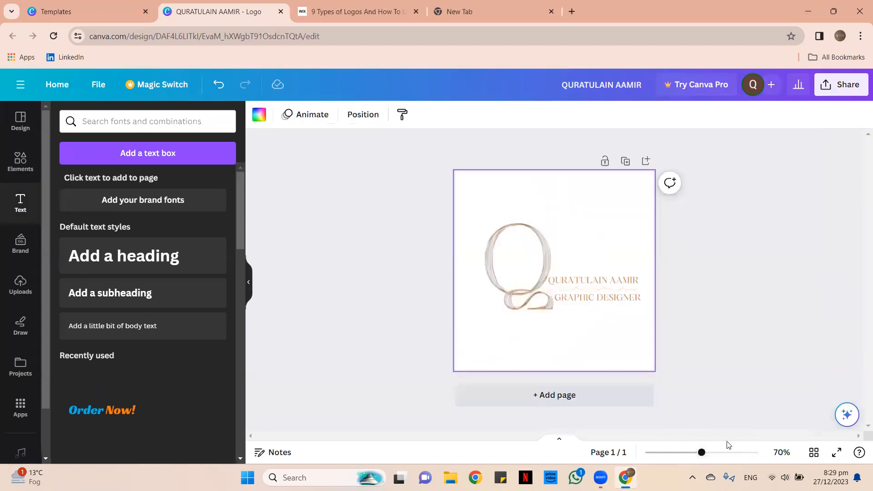
Shrink the Q monogram and zoom in to compare it with the text lines.
{"action": "left_click", "coordinate": [699, 322]}
{"action": "left_click_drag", "start_coordinate": [465, 206], "coordinate": [637, 344]}
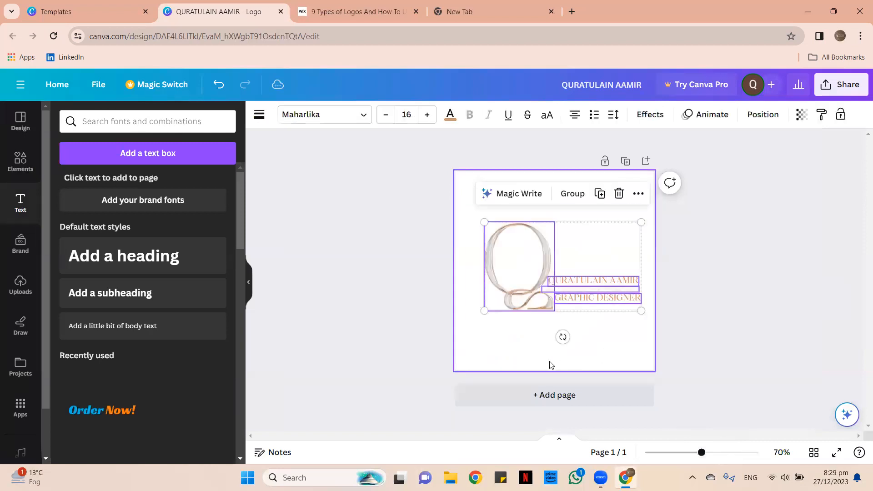
{"action": "left_click", "coordinate": [552, 363]}
{"action": "left_click", "coordinate": [496, 238]}
{"action": "left_click_drag", "start_coordinate": [484, 222], "coordinate": [510, 253]}
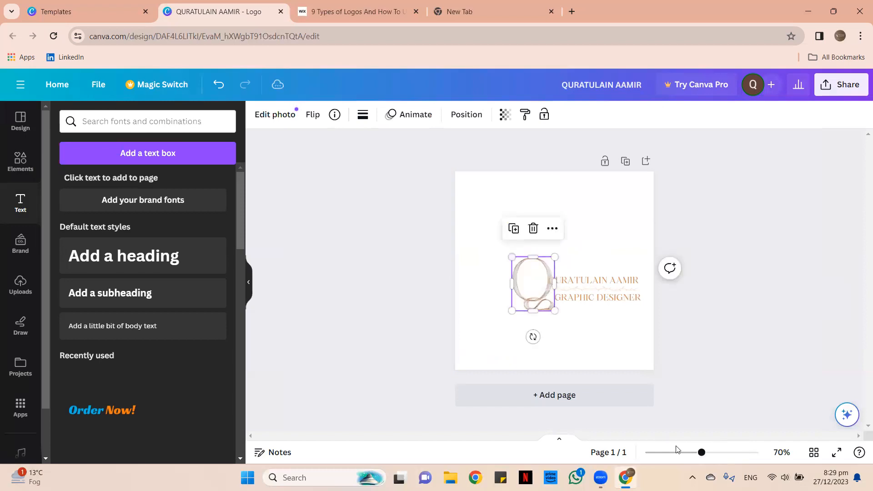
{"action": "left_click", "coordinate": [720, 453]}
{"action": "left_click", "coordinate": [739, 453]}
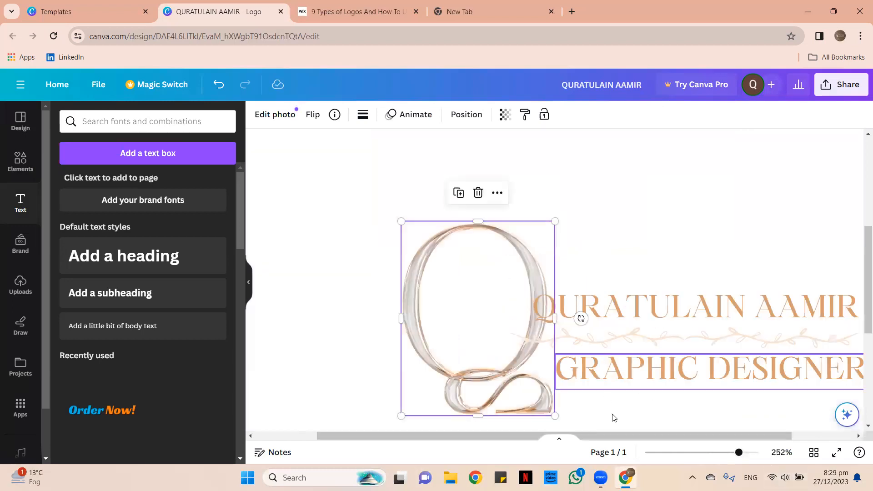
{"action": "left_click_drag", "start_coordinate": [631, 438], "coordinate": [592, 428]}
{"action": "left_click_drag", "start_coordinate": [549, 387], "coordinate": [534, 355]}
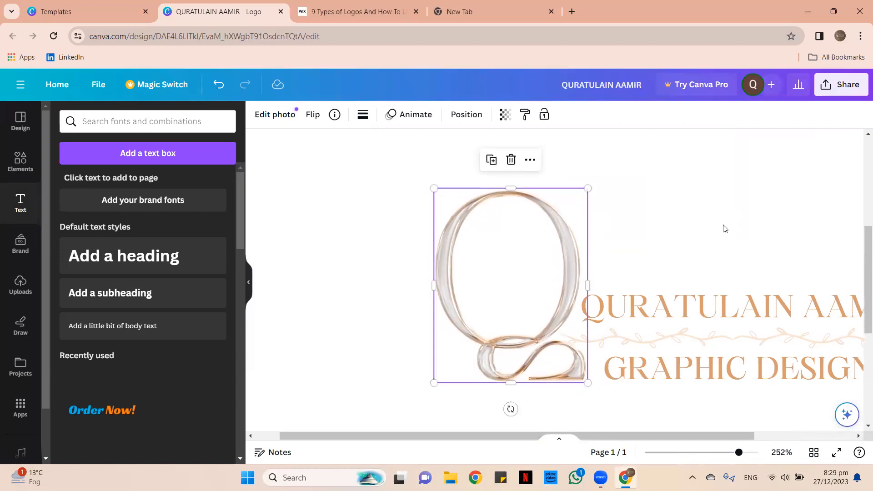
{"action": "left_click", "coordinate": [725, 229]}
{"action": "left_click", "coordinate": [703, 453]}
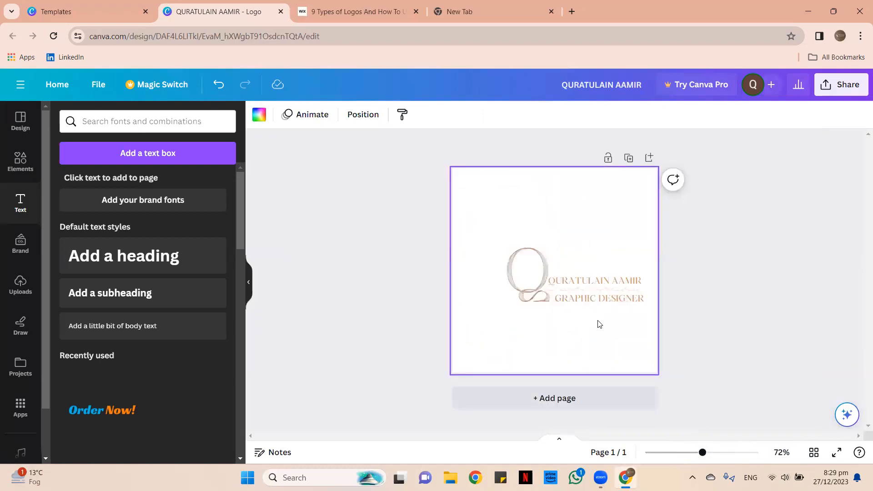
Shrink the Q again and snap it in line against the text's left edge.
{"action": "left_click_drag", "start_coordinate": [485, 236], "coordinate": [500, 324]}
{"action": "left_click", "coordinate": [538, 289]}
{"action": "left_click_drag", "start_coordinate": [507, 247], "coordinate": [517, 261]}
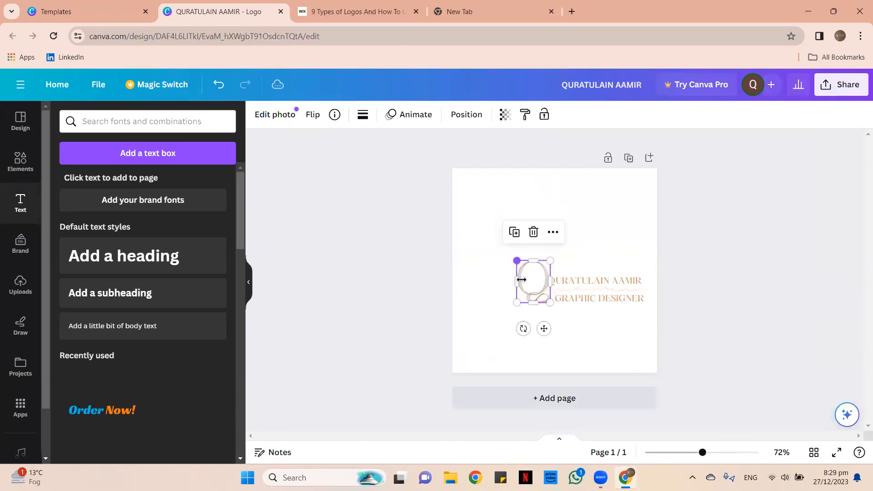
{"action": "left_click", "coordinate": [715, 452]}
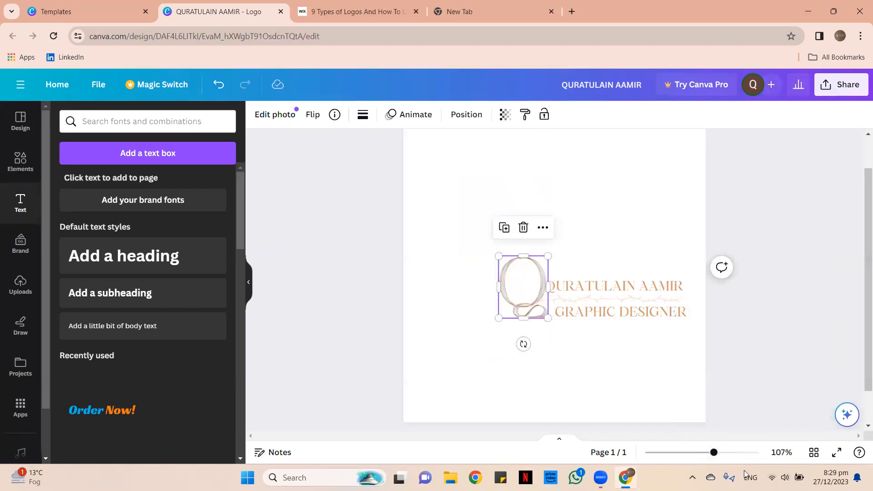
{"action": "left_click_drag", "start_coordinate": [715, 452], "coordinate": [741, 452]}
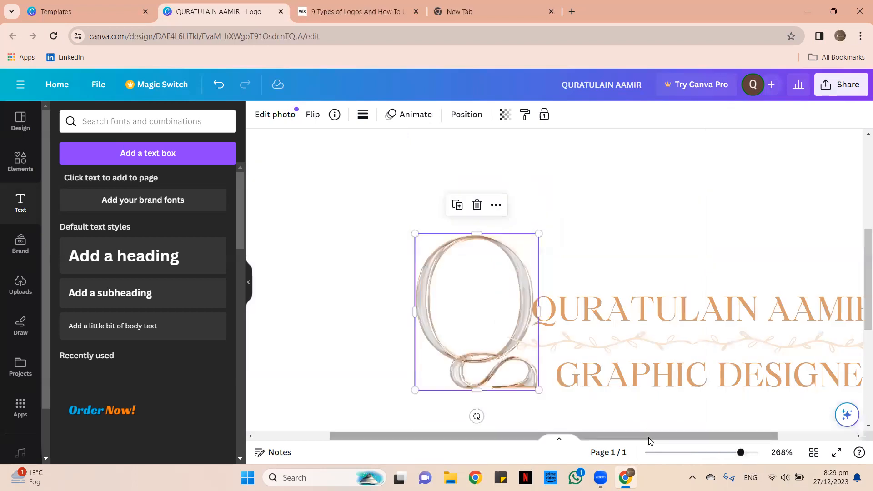
{"action": "left_click_drag", "start_coordinate": [650, 437], "coordinate": [625, 412]}
{"action": "left_click_drag", "start_coordinate": [542, 370], "coordinate": [544, 374]}
Shorten the leafy divider from its left end and send it to the back.
{"action": "left_click", "coordinate": [609, 344]}
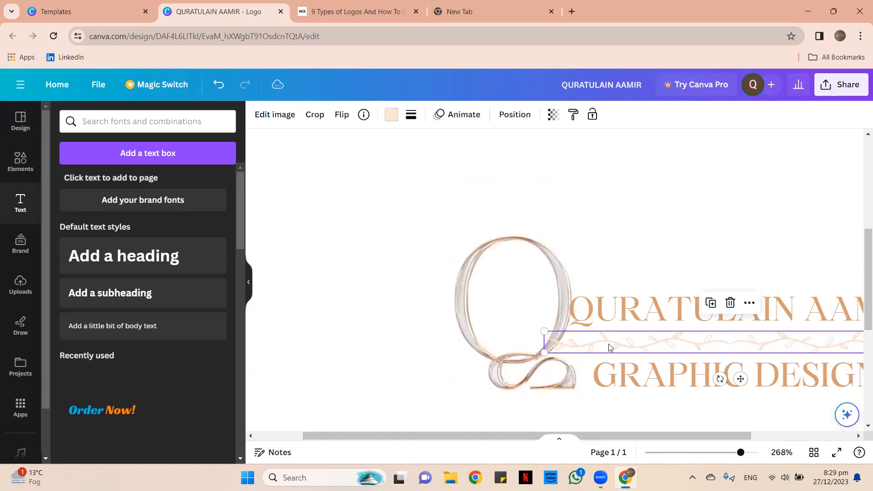
{"action": "right_click", "coordinate": [608, 344]}
{"action": "left_click", "coordinate": [542, 335]}
{"action": "left_click_drag", "start_coordinate": [544, 332], "coordinate": [554, 333]}
{"action": "right_click", "coordinate": [572, 350]}
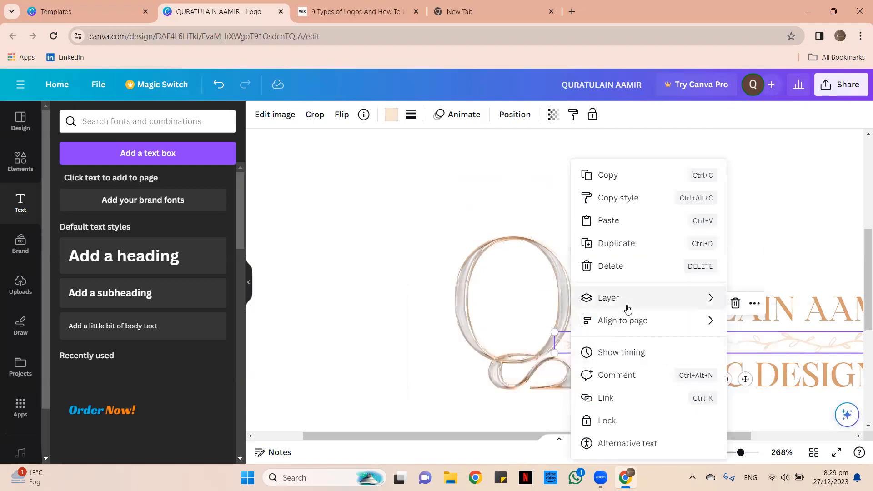
{"action": "mouse_move", "coordinate": [680, 300]}
{"action": "left_click", "coordinate": [499, 367]}
{"action": "left_click", "coordinate": [384, 241]}
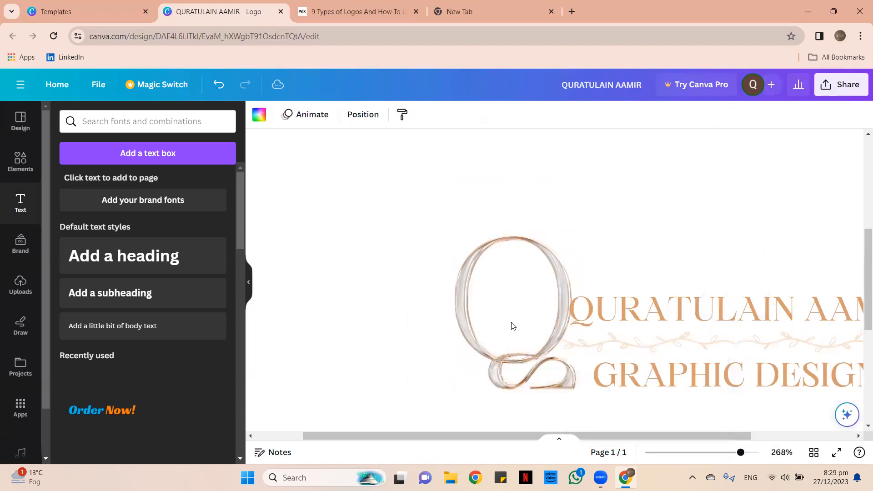
Bring the Q monogram to the front, above the text.
{"action": "left_click", "coordinate": [490, 300]}
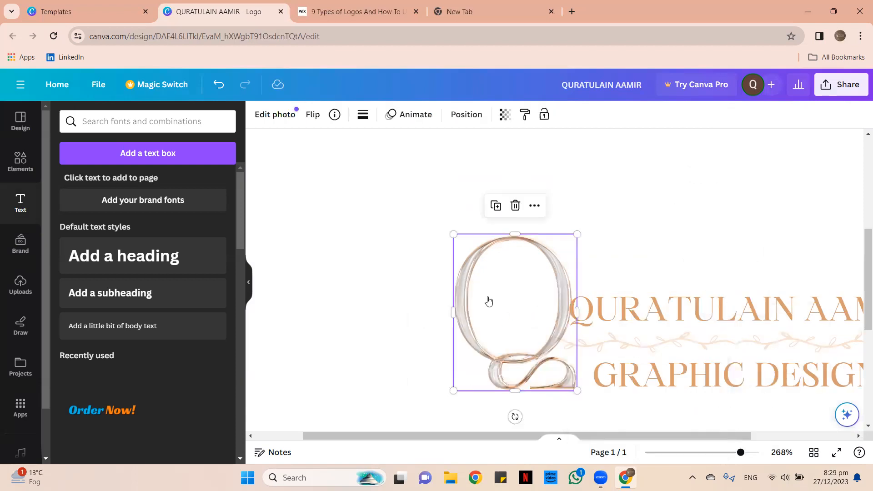
{"action": "right_click", "coordinate": [489, 301]}
{"action": "mouse_move", "coordinate": [550, 253]}
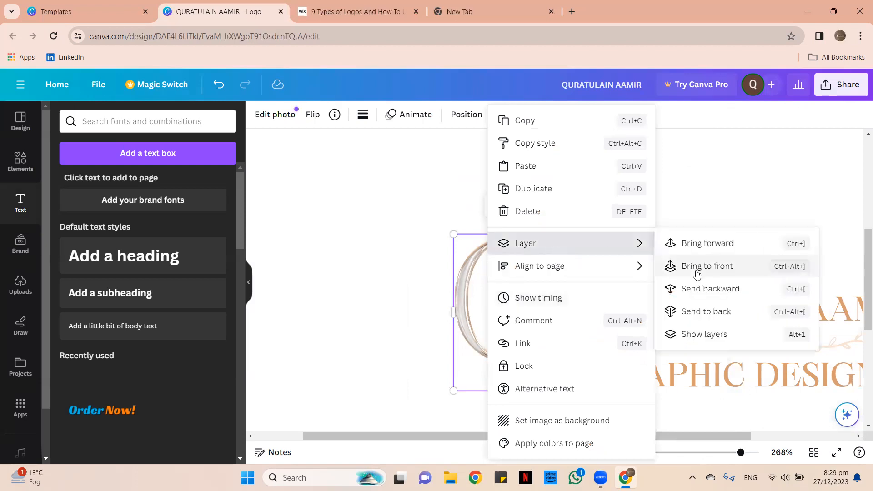
{"action": "left_click", "coordinate": [697, 272]}
{"action": "left_click", "coordinate": [666, 234]}
Trim the divider to start after the Q and shift the name line slightly right.
{"action": "left_click", "coordinate": [557, 350]}
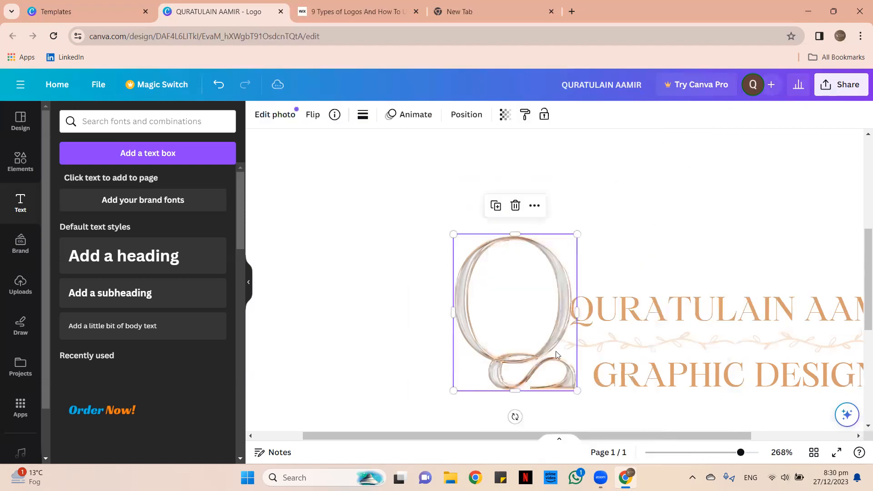
{"action": "left_click", "coordinate": [563, 345]}
{"action": "left_click_drag", "start_coordinate": [558, 333], "coordinate": [568, 334]}
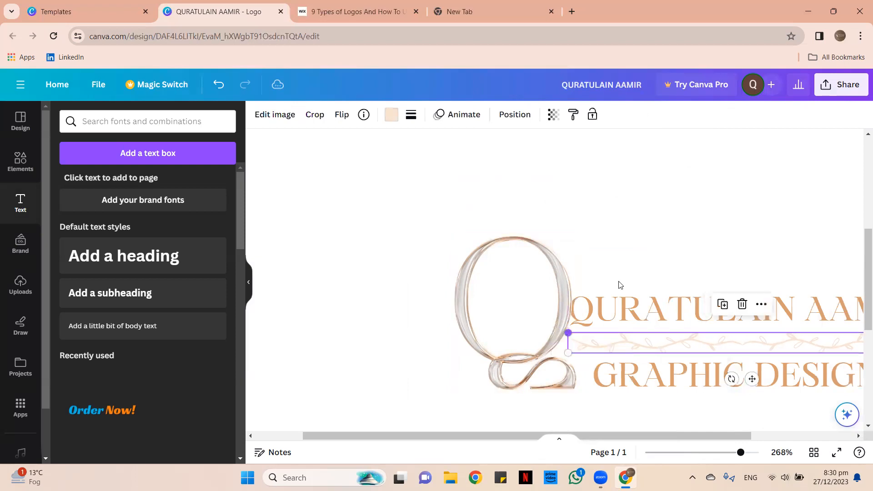
{"action": "left_click", "coordinate": [625, 237]}
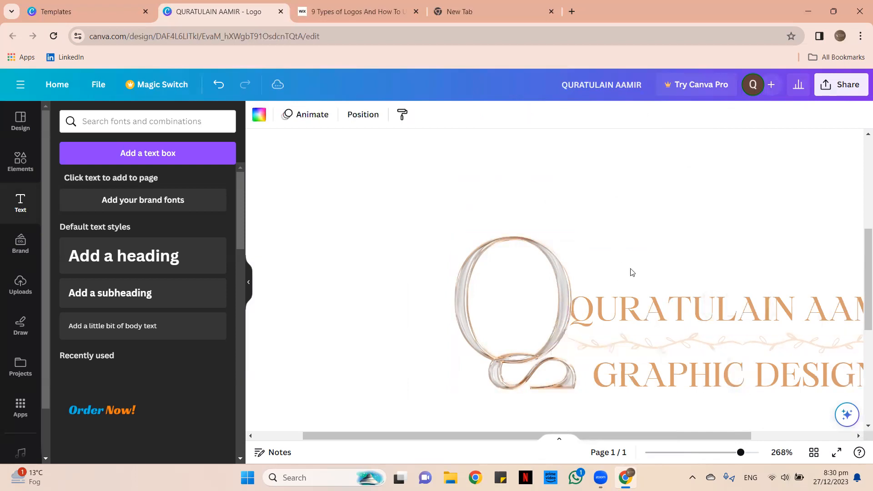
{"action": "left_click", "coordinate": [656, 322]}
{"action": "left_click_drag", "start_coordinate": [661, 321], "coordinate": [670, 323]}
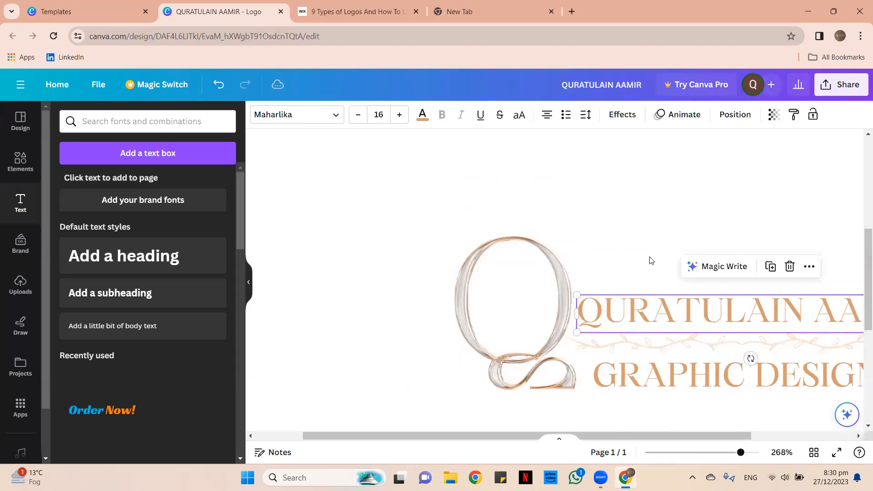
{"action": "left_click", "coordinate": [708, 405]}
{"action": "left_click", "coordinate": [711, 452]}
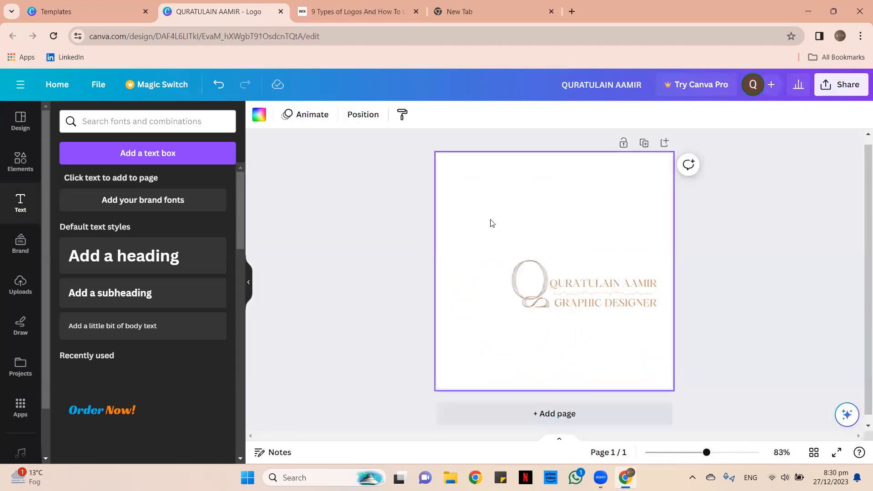
Select all logo parts, enlarge the group and centre it on the page.
{"action": "left_click_drag", "start_coordinate": [488, 250], "coordinate": [660, 324]}
{"action": "left_click_drag", "start_coordinate": [582, 284], "coordinate": [569, 285]}
{"action": "left_click_drag", "start_coordinate": [628, 246], "coordinate": [659, 235]}
{"action": "left_click_drag", "start_coordinate": [586, 268], "coordinate": [573, 272]}
Set the page background colour to Black #000000.
{"action": "left_click", "coordinate": [456, 188]}
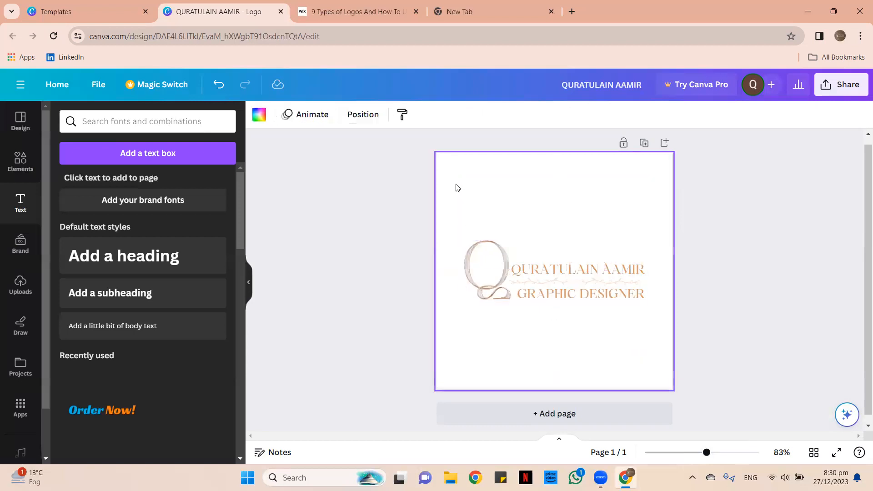
{"action": "left_click", "coordinate": [260, 115]}
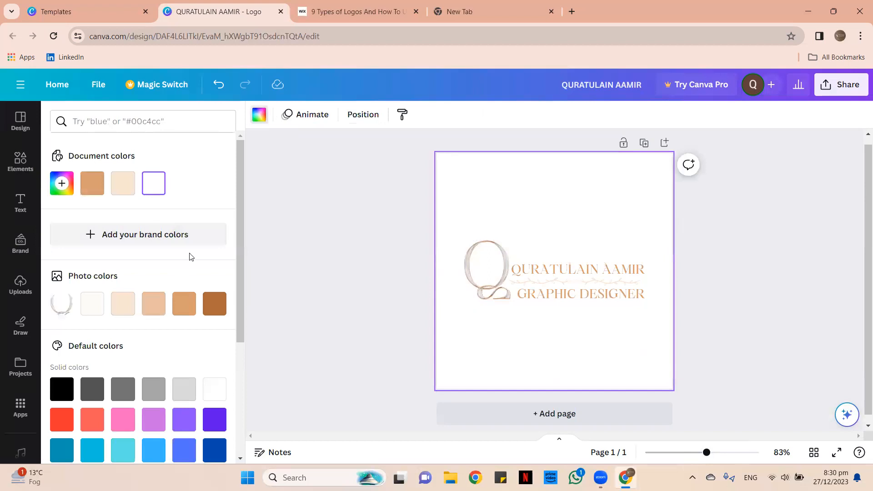
{"action": "scroll", "coordinate": [217, 277], "scroll_direction": "down", "scroll_amount": 3}
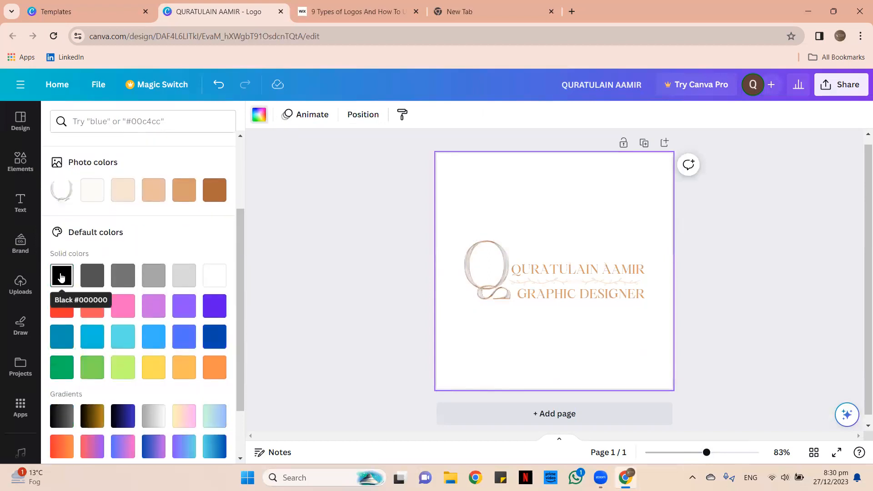
{"action": "left_click", "coordinate": [61, 276]}
{"action": "left_click", "coordinate": [380, 197]}
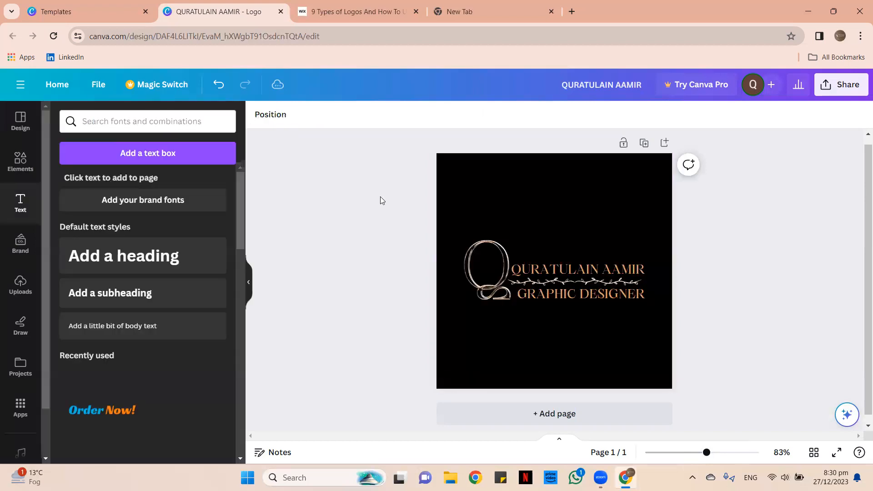
{"action": "left_click", "coordinate": [12, 157]}
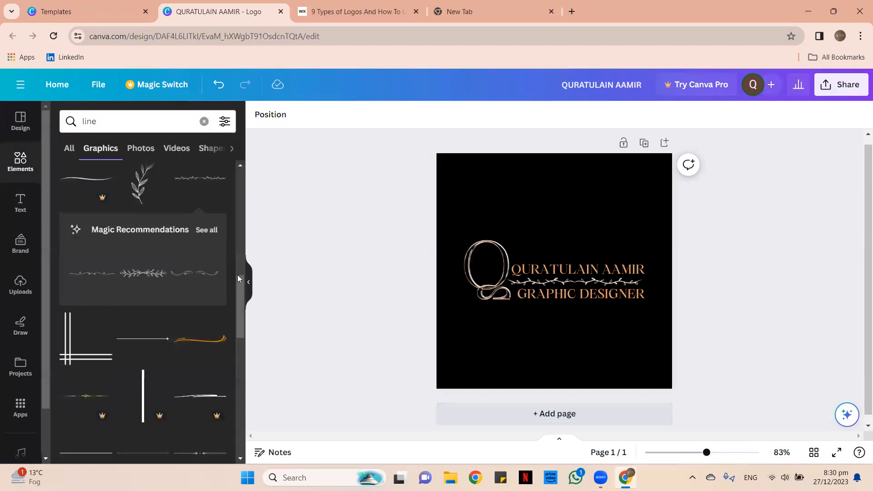
{"action": "scroll", "coordinate": [141, 332], "scroll_direction": "down", "scroll_amount": 4}
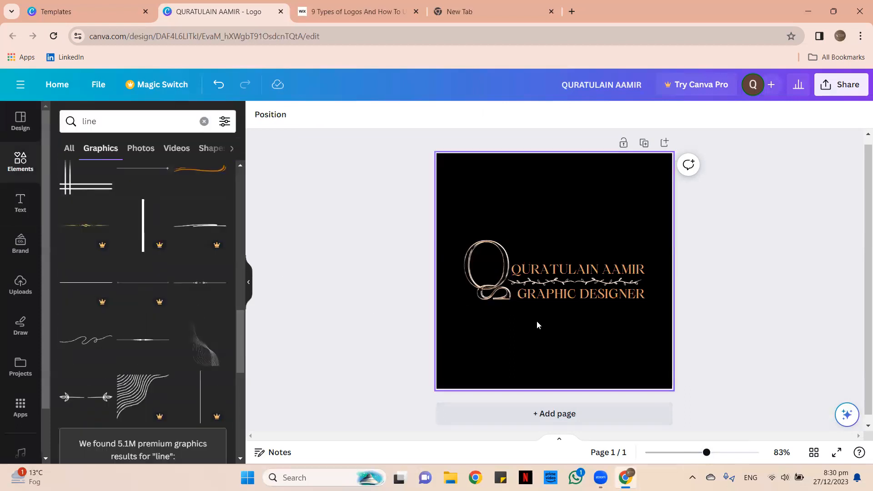
{"action": "scroll", "coordinate": [193, 296], "scroll_direction": "down", "scroll_amount": 5}
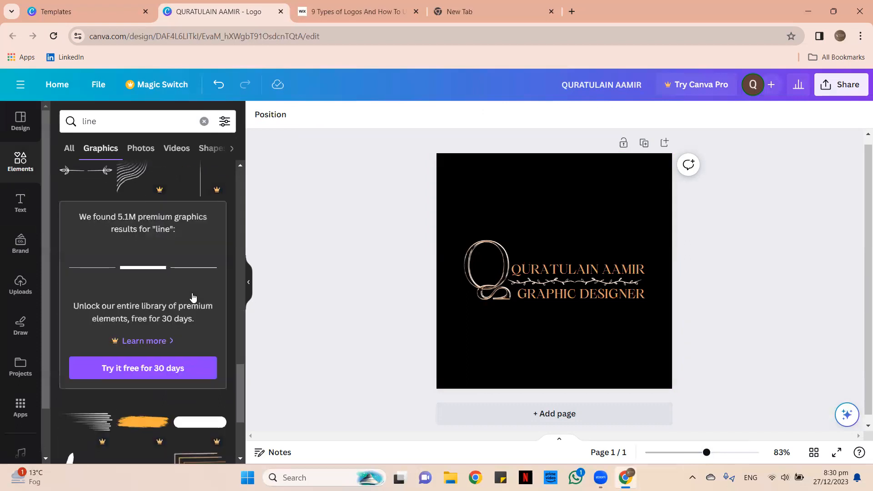
{"action": "scroll", "coordinate": [214, 224], "scroll_direction": "down", "scroll_amount": 8}
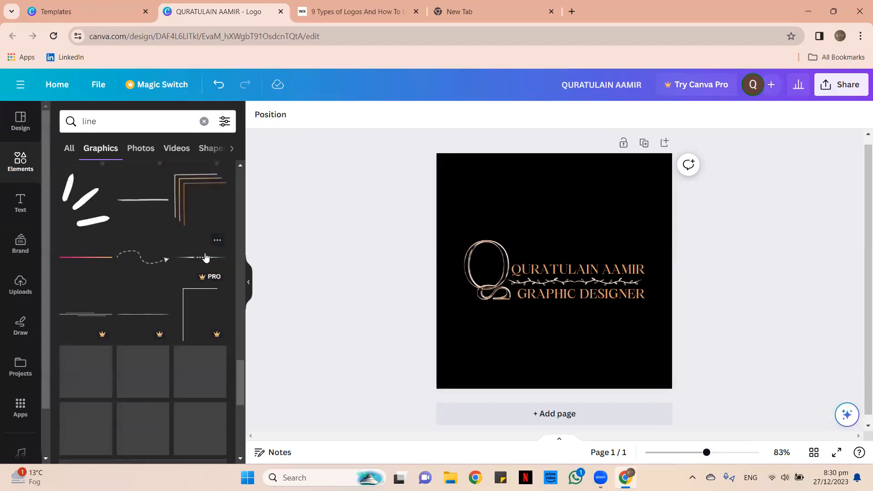
{"action": "scroll", "coordinate": [174, 238], "scroll_direction": "down", "scroll_amount": 4}
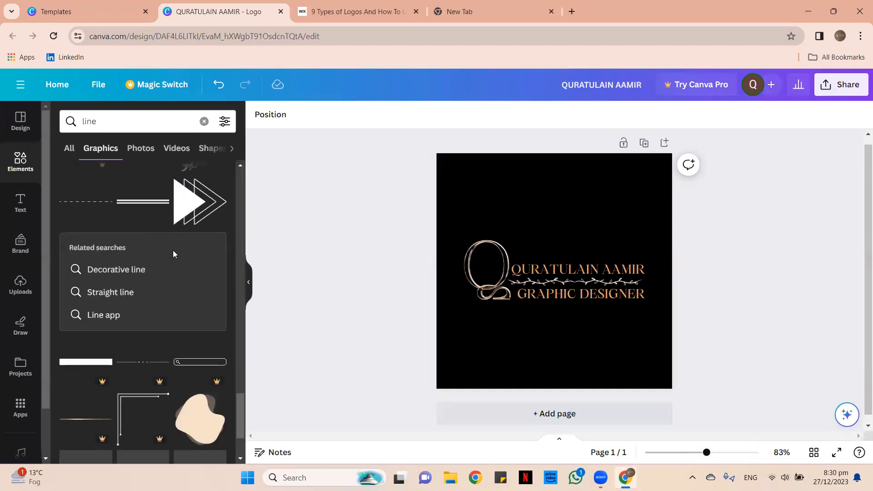
{"action": "scroll", "coordinate": [173, 250], "scroll_direction": "down", "scroll_amount": 3}
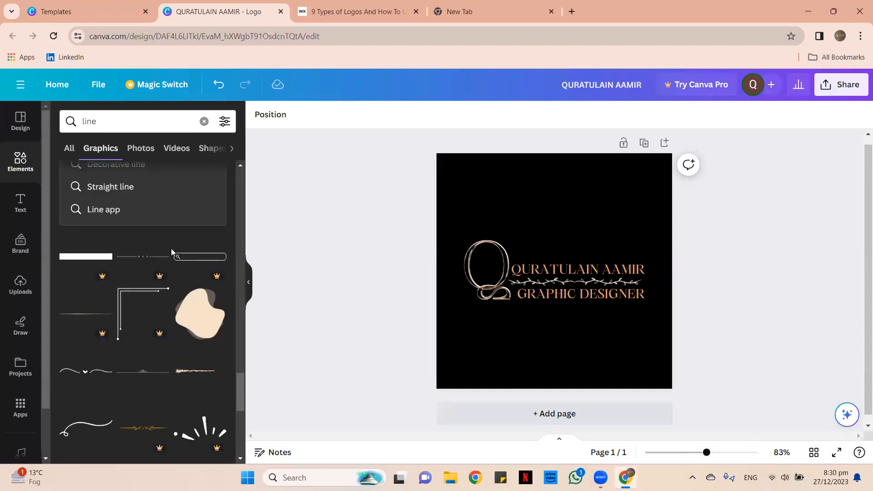
{"action": "scroll", "coordinate": [172, 250], "scroll_direction": "down", "scroll_amount": 6}
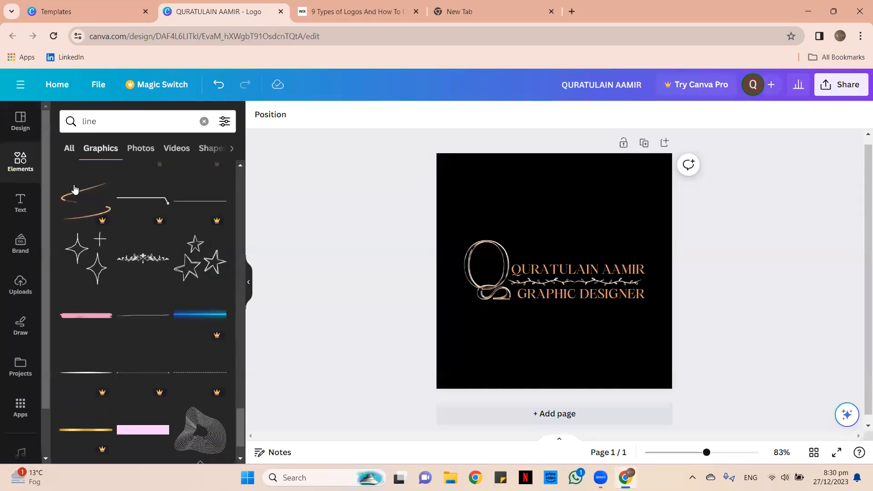
{"action": "scroll", "coordinate": [187, 273], "scroll_direction": "down", "scroll_amount": 7}
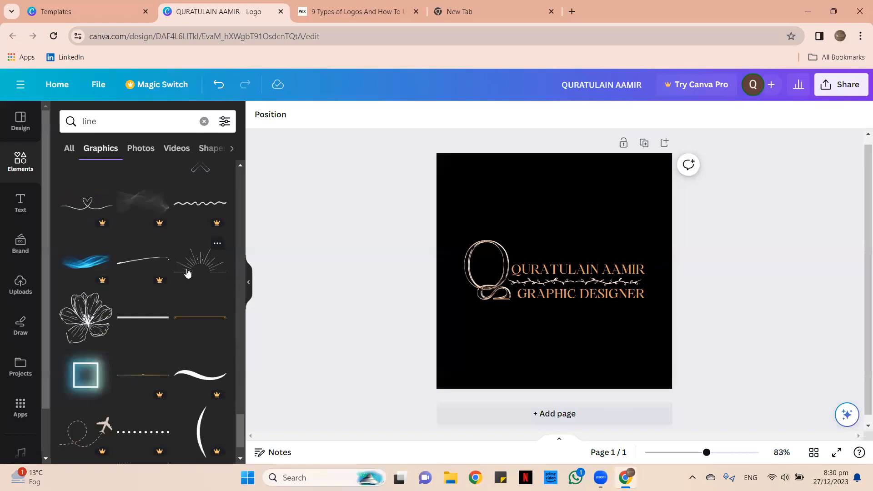
{"action": "scroll", "coordinate": [190, 273], "scroll_direction": "down", "scroll_amount": 8}
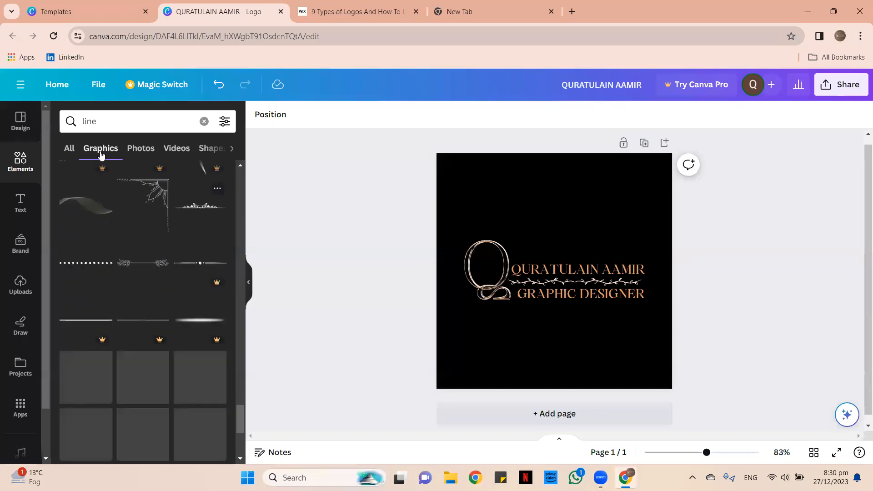
From the Canva home page, search templates for 'minimalistic logo'.
{"action": "left_click", "coordinate": [15, 8]}
{"action": "left_click", "coordinate": [59, 6]}
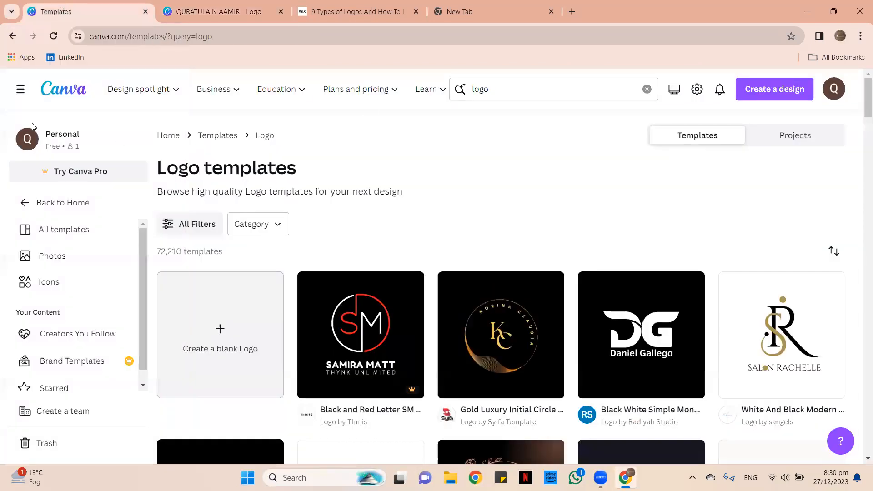
{"action": "left_click", "coordinate": [59, 97]}
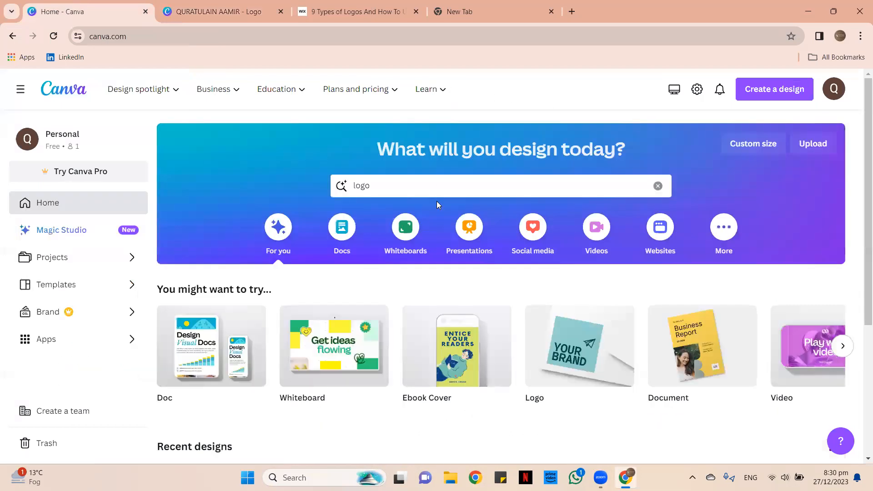
{"action": "left_click", "coordinate": [427, 189]}
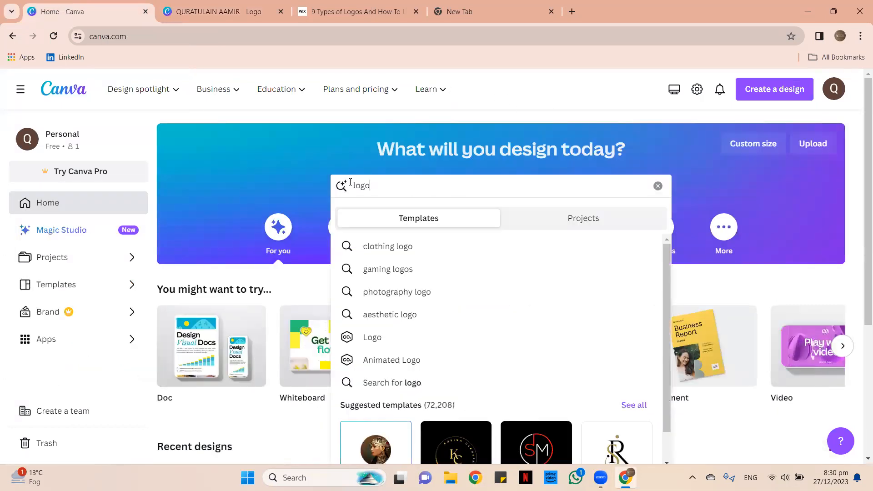
{"action": "type", "text": "M "}
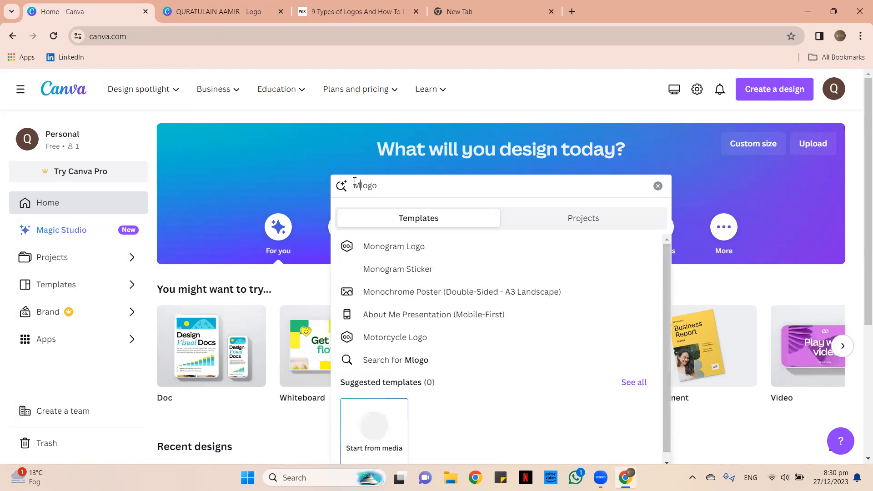
{"action": "type", "text": "NI"}
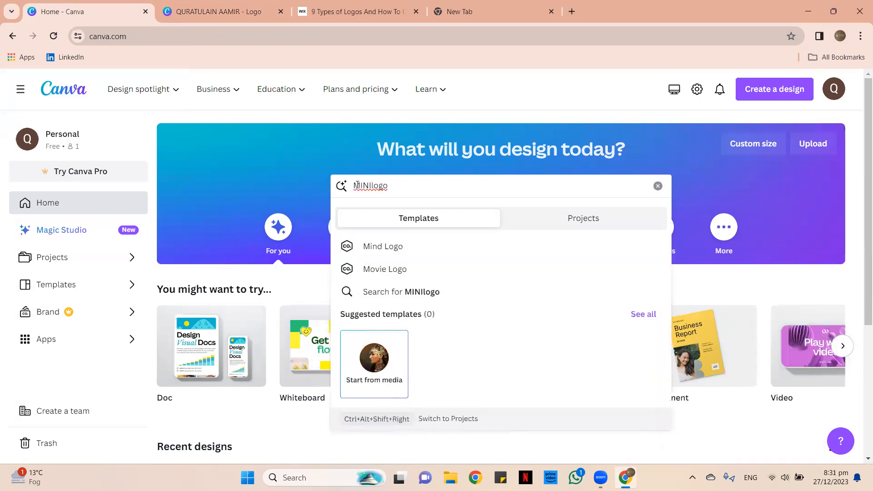
{"action": "type", "text": "MALISTIC"}
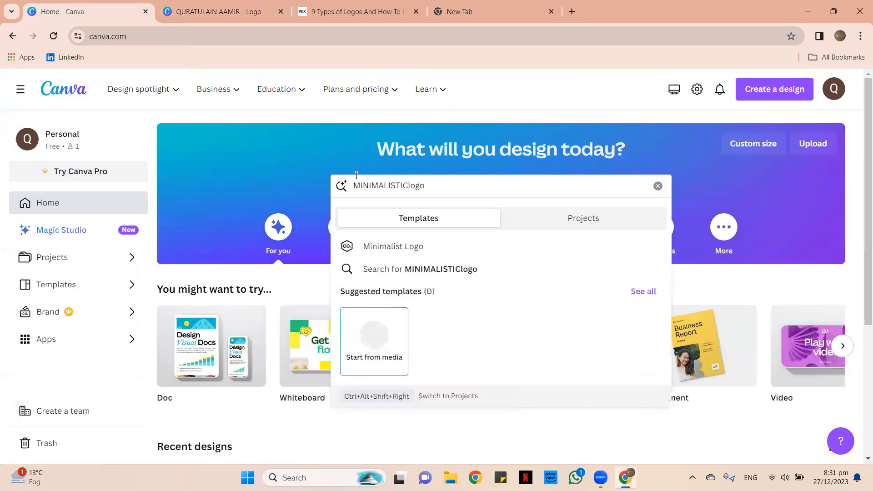
{"action": "key", "text": "Return"}
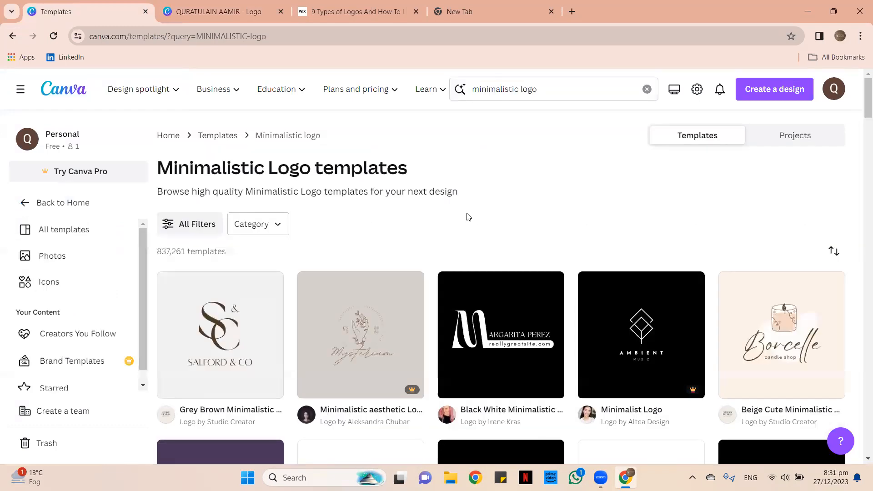
Browse the minimalistic logo template results, then return to the logo design in progress.
{"action": "scroll", "coordinate": [486, 207], "scroll_direction": "down", "scroll_amount": 1}
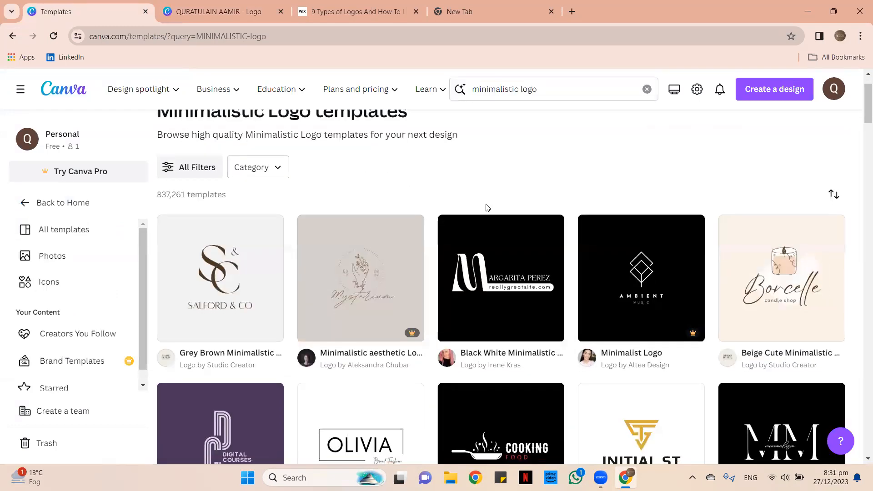
{"action": "scroll", "coordinate": [488, 207], "scroll_direction": "down", "scroll_amount": 2}
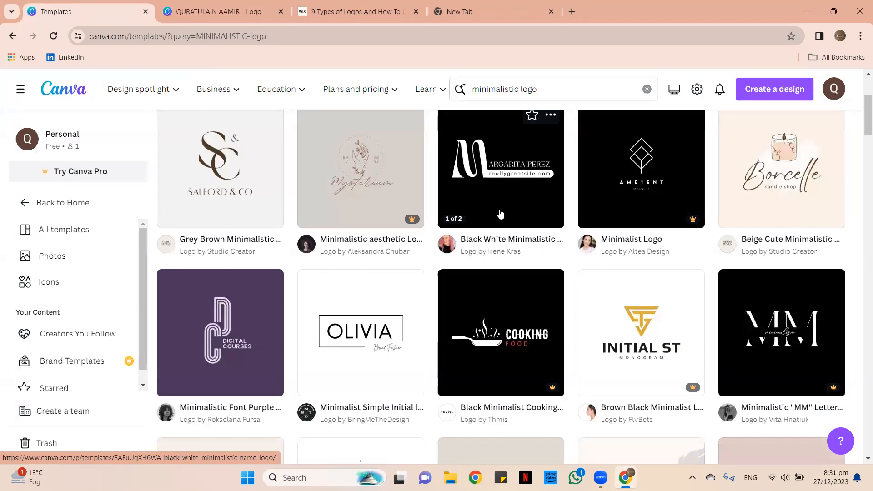
{"action": "scroll", "coordinate": [531, 206], "scroll_direction": "down", "scroll_amount": 1}
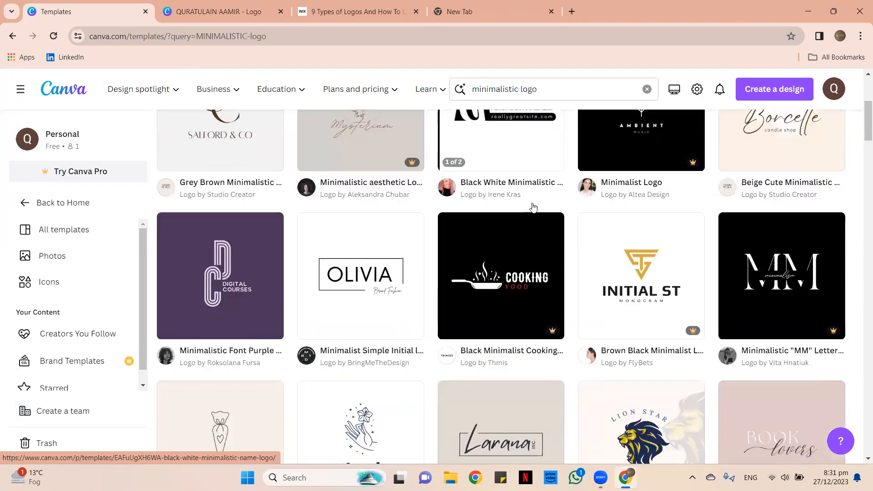
{"action": "scroll", "coordinate": [534, 207], "scroll_direction": "down", "scroll_amount": 4}
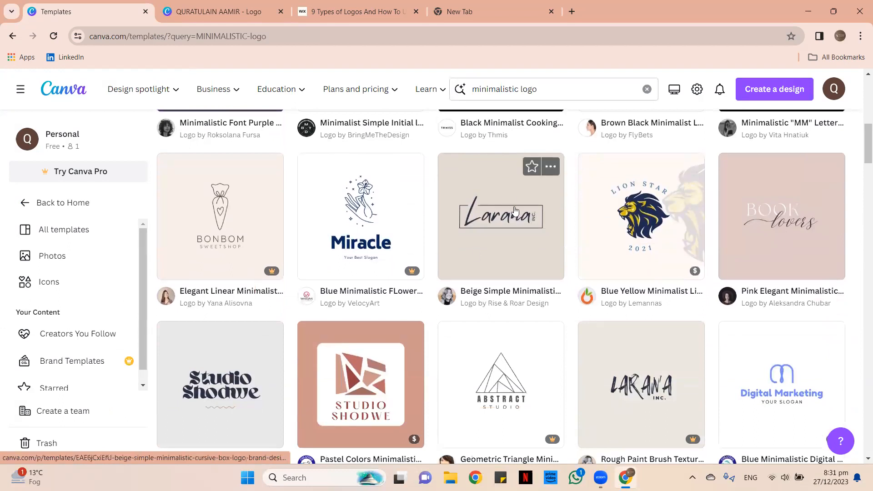
{"action": "scroll", "coordinate": [236, 230], "scroll_direction": "down", "scroll_amount": 2}
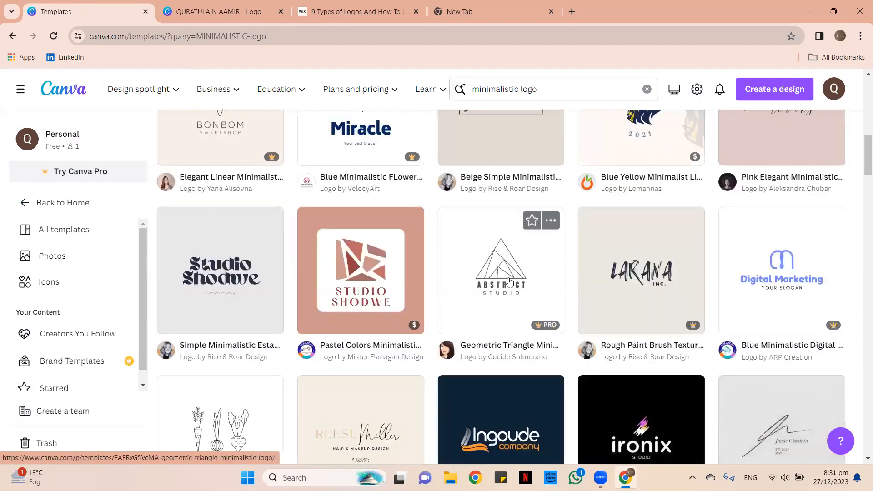
{"action": "scroll", "coordinate": [737, 302], "scroll_direction": "down", "scroll_amount": 3}
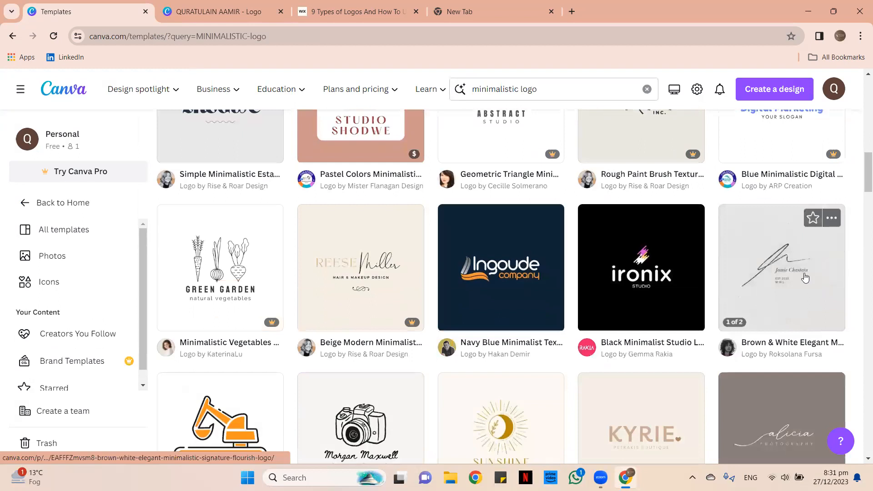
{"action": "scroll", "coordinate": [241, 211], "scroll_direction": "down", "scroll_amount": 1}
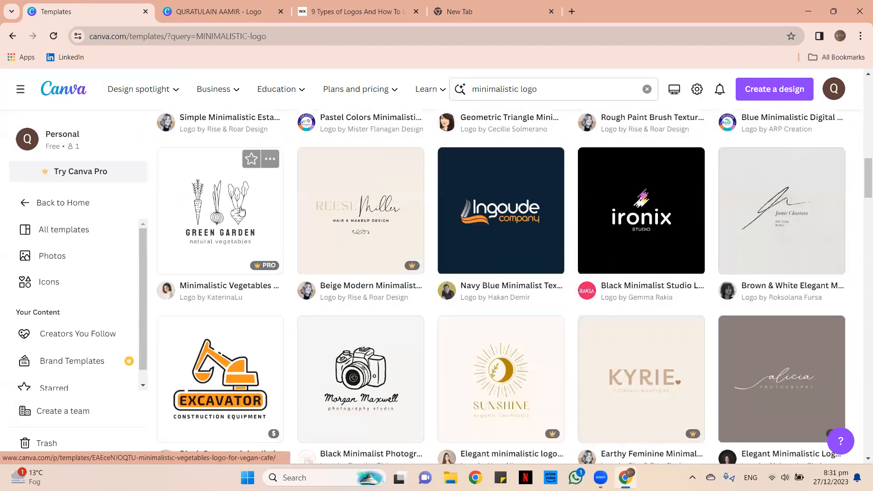
{"action": "scroll", "coordinate": [364, 328], "scroll_direction": "down", "scroll_amount": 3}
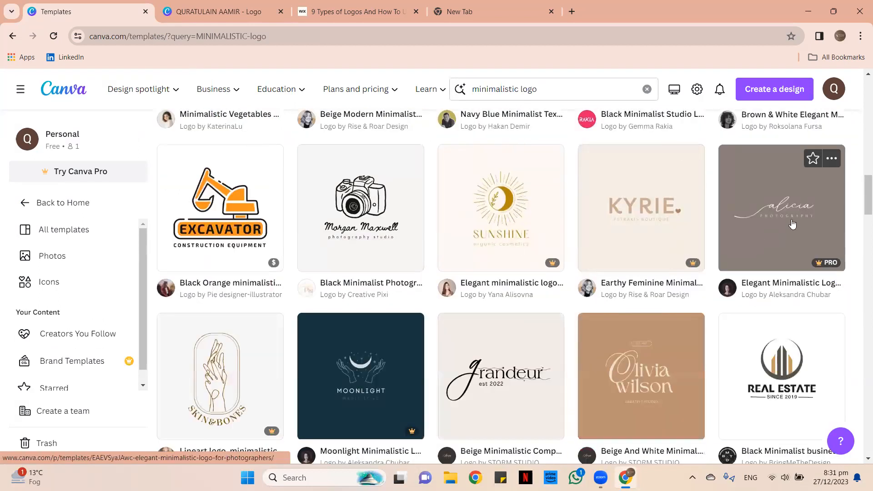
{"action": "scroll", "coordinate": [773, 245], "scroll_direction": "down", "scroll_amount": 2}
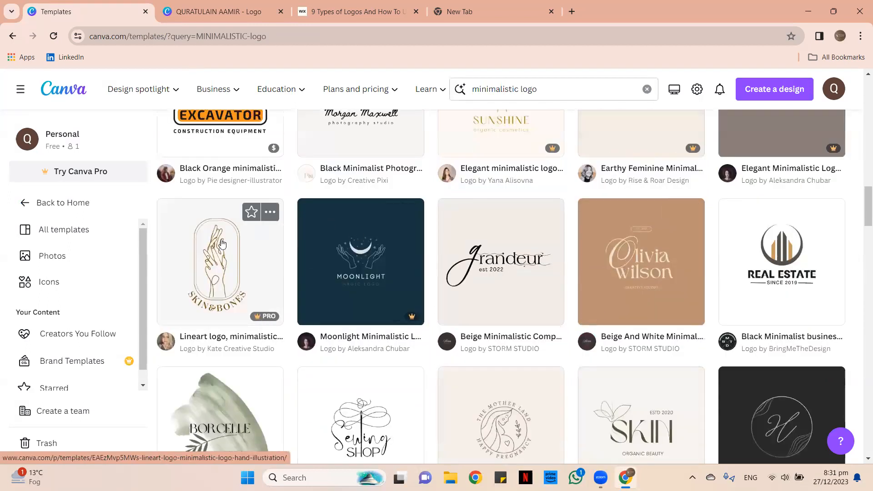
{"action": "left_click", "coordinate": [215, 5]}
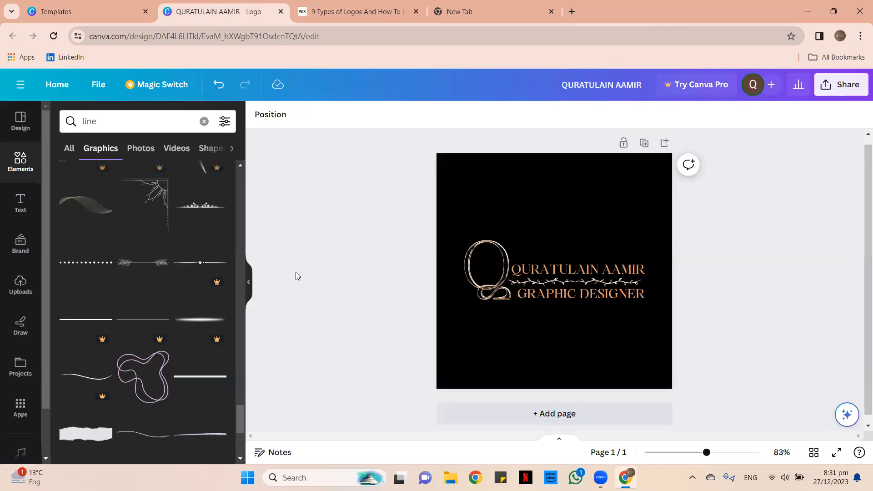
{"action": "left_click", "coordinate": [207, 215]}
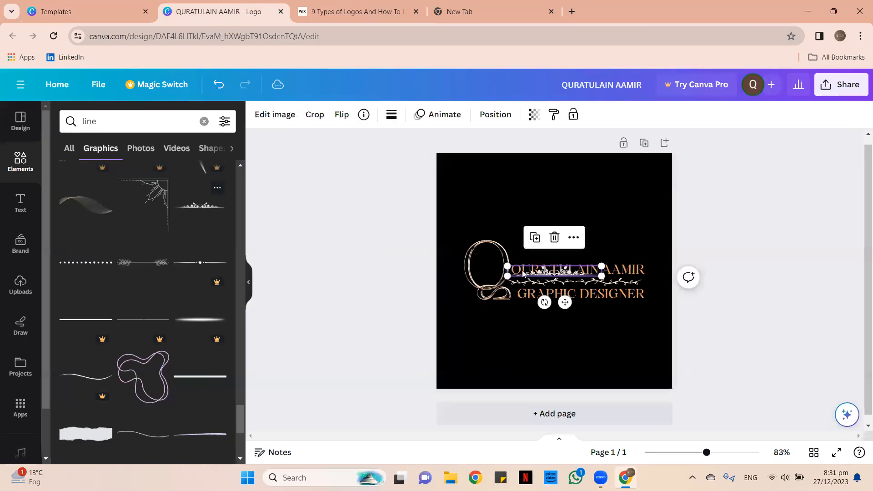
{"action": "left_click_drag", "start_coordinate": [569, 287], "coordinate": [593, 275]}
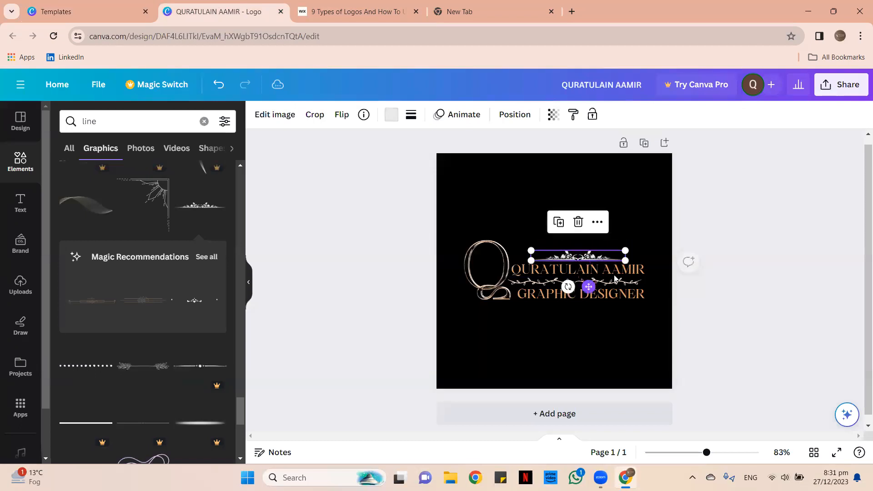
{"action": "left_click", "coordinate": [593, 174]}
{"action": "left_click", "coordinate": [588, 255]}
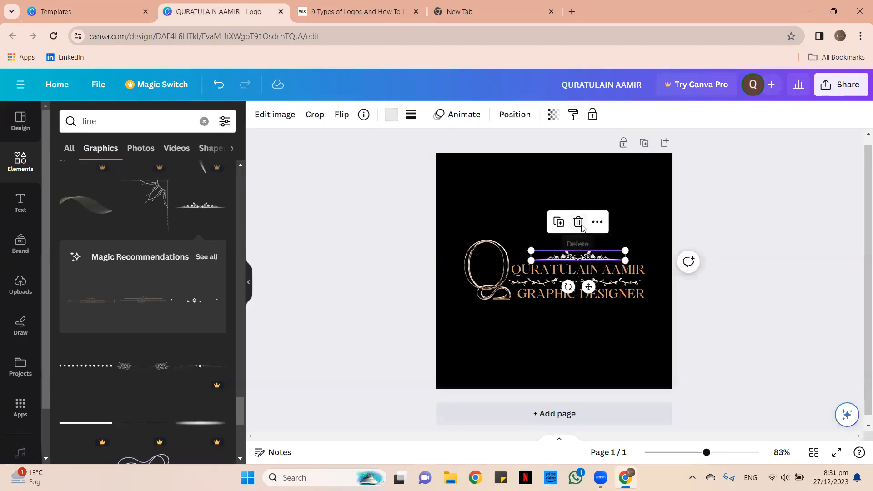
{"action": "left_click", "coordinate": [578, 222]}
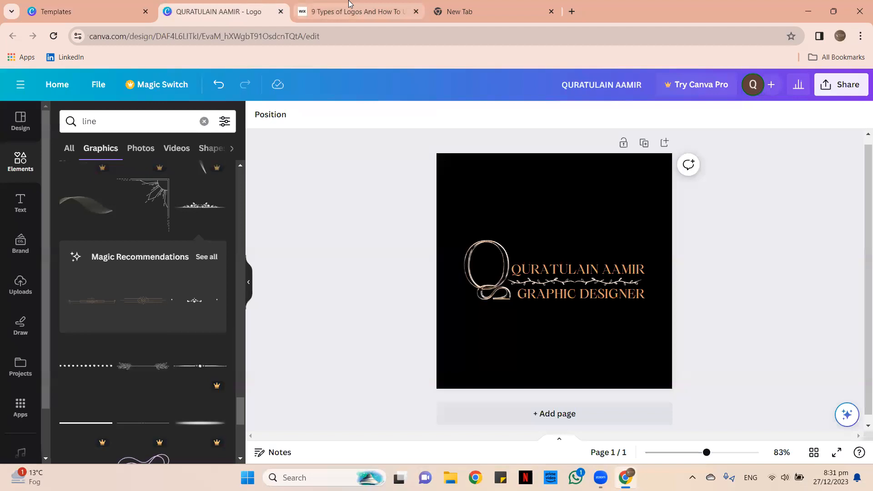
{"action": "mouse_move", "coordinate": [350, 3]}
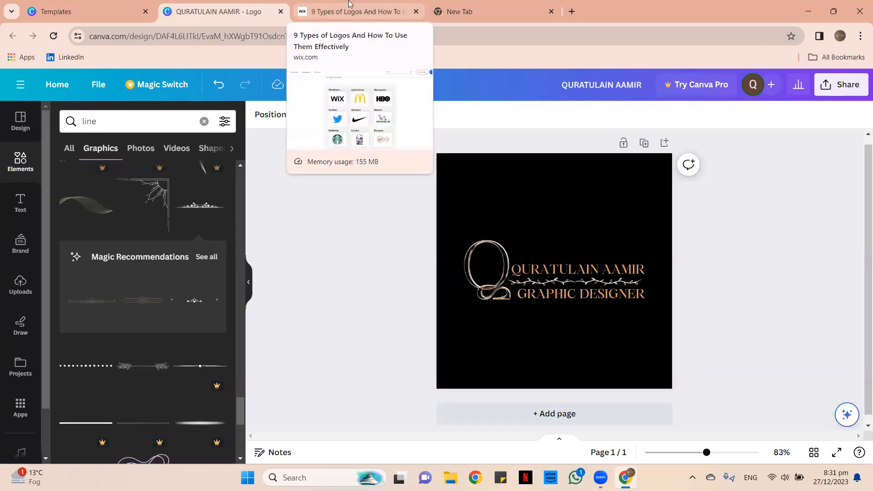
{"action": "left_click", "coordinate": [351, 4]}
{"action": "scroll", "coordinate": [195, 233], "scroll_direction": "down", "scroll_amount": 1}
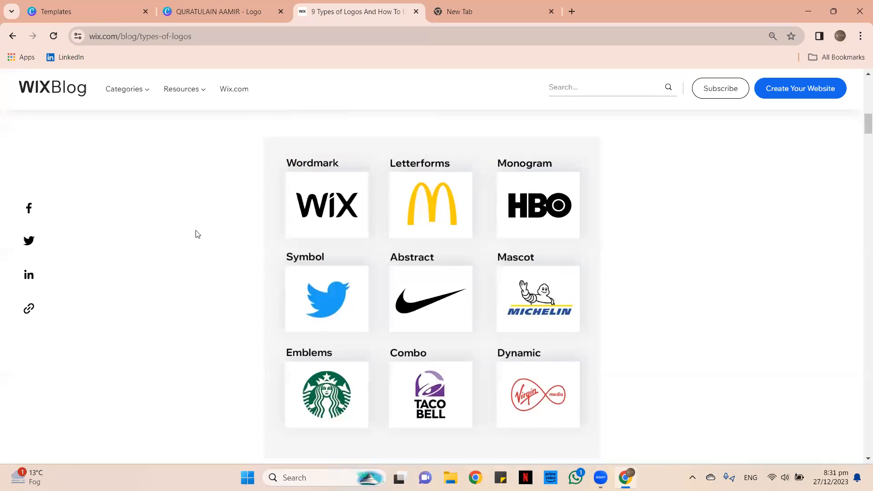
{"action": "scroll", "coordinate": [194, 233], "scroll_direction": "up", "scroll_amount": 1}
{"action": "left_click", "coordinate": [213, 11]}
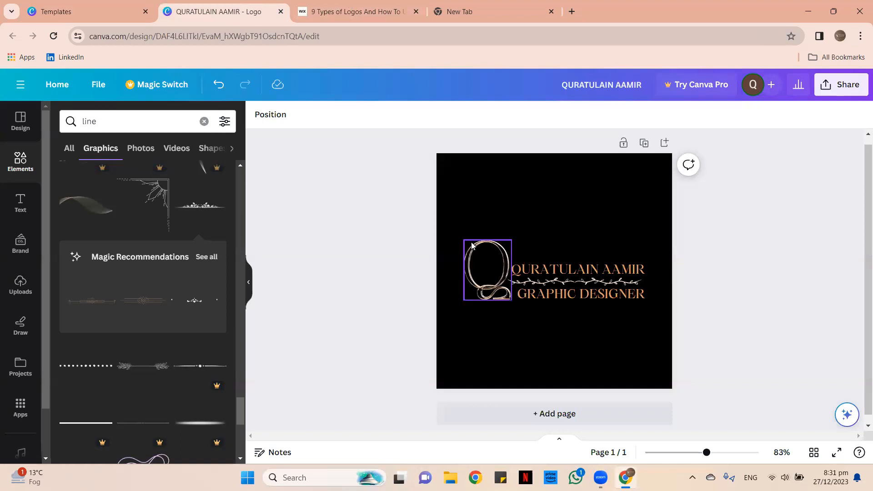
Zoom the canvas to 115% and select the rose-gold Q monogram graphic.
{"action": "left_click", "coordinate": [716, 452]}
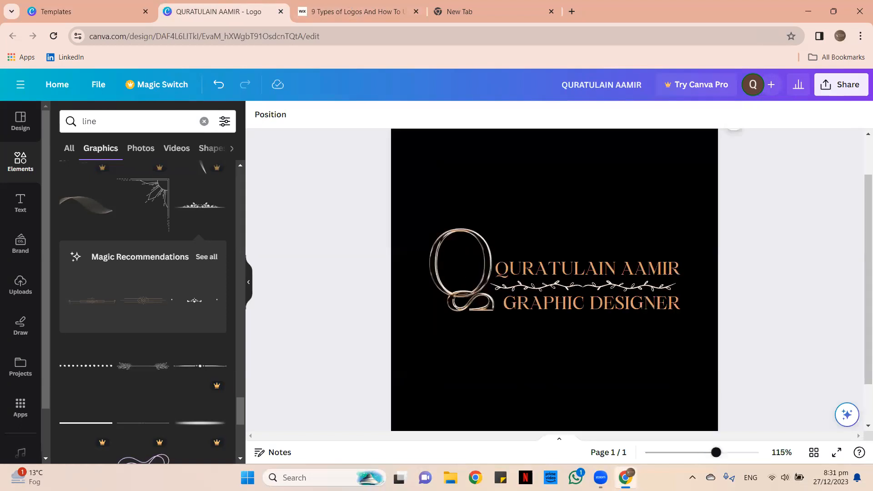
{"action": "left_click", "coordinate": [445, 230]}
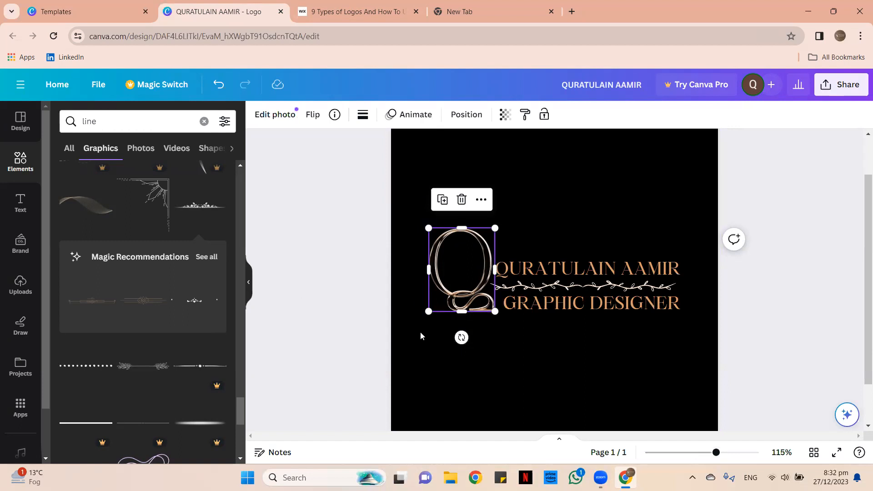
Add a butterfly outline graphic, recolour it peach, and shrink and tilt it onto the Q.
{"action": "left_click", "coordinate": [204, 122]}
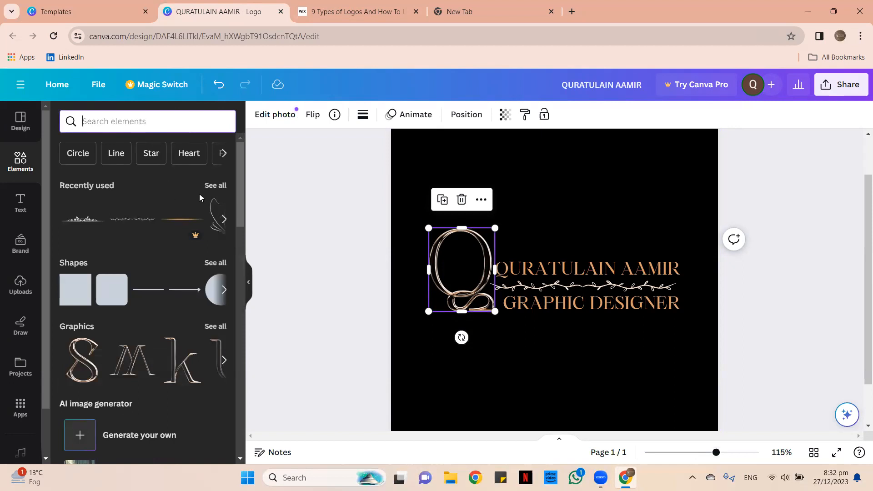
{"action": "left_click", "coordinate": [214, 213]}
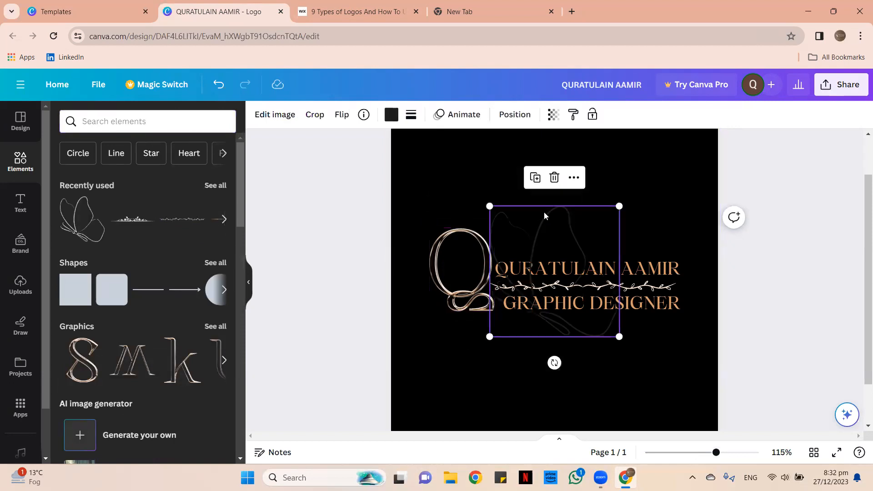
{"action": "left_click", "coordinate": [390, 116]}
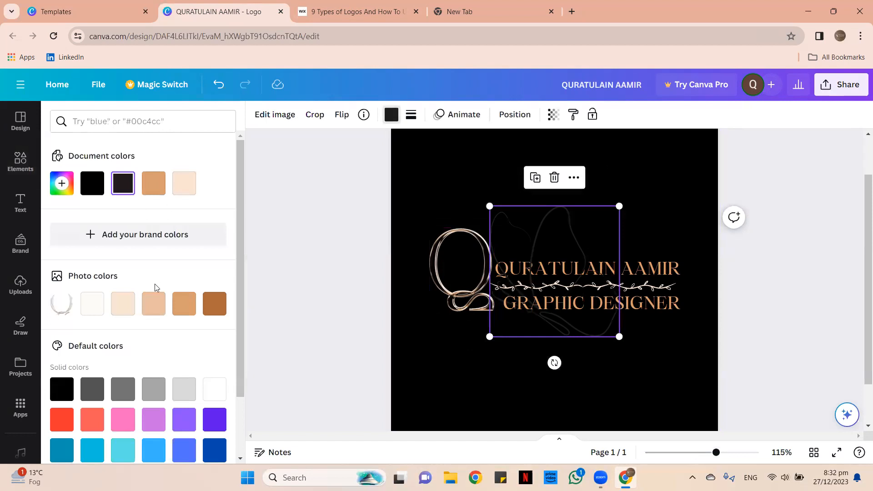
{"action": "left_click", "coordinate": [93, 304]}
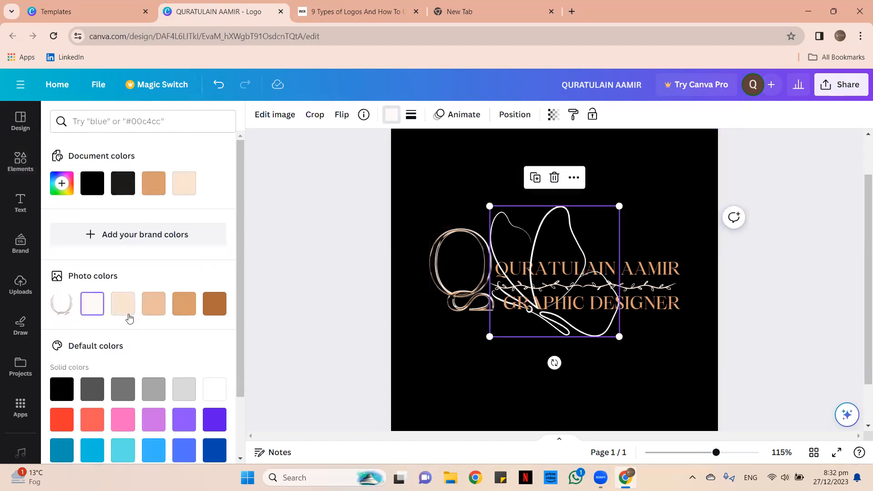
{"action": "left_click", "coordinate": [154, 304]}
{"action": "left_click_drag", "start_coordinate": [620, 207], "coordinate": [505, 323]}
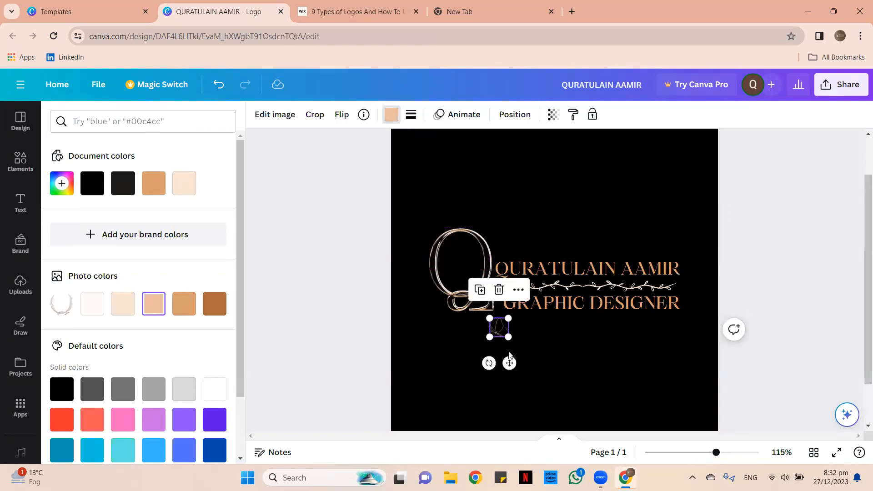
{"action": "left_click_drag", "start_coordinate": [489, 363], "coordinate": [479, 225]}
Group the Q with the butterfly, group the name, subtitle and vine, and centre the Q group.
{"action": "left_click", "coordinate": [552, 191]}
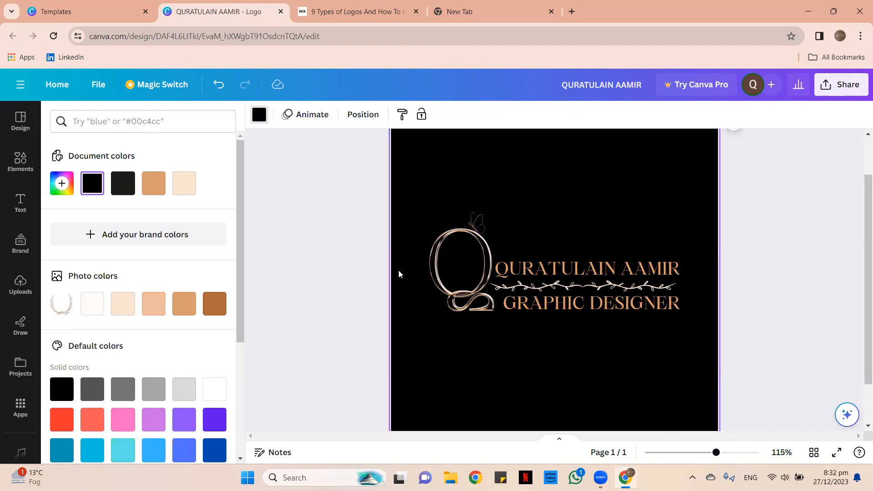
{"action": "left_click_drag", "start_coordinate": [406, 192], "coordinate": [469, 257]}
{"action": "left_click", "coordinate": [437, 186]}
{"action": "left_click_drag", "start_coordinate": [590, 336], "coordinate": [519, 379]}
{"action": "left_click", "coordinate": [601, 234]}
{"action": "left_click_drag", "start_coordinate": [467, 277], "coordinate": [560, 278]}
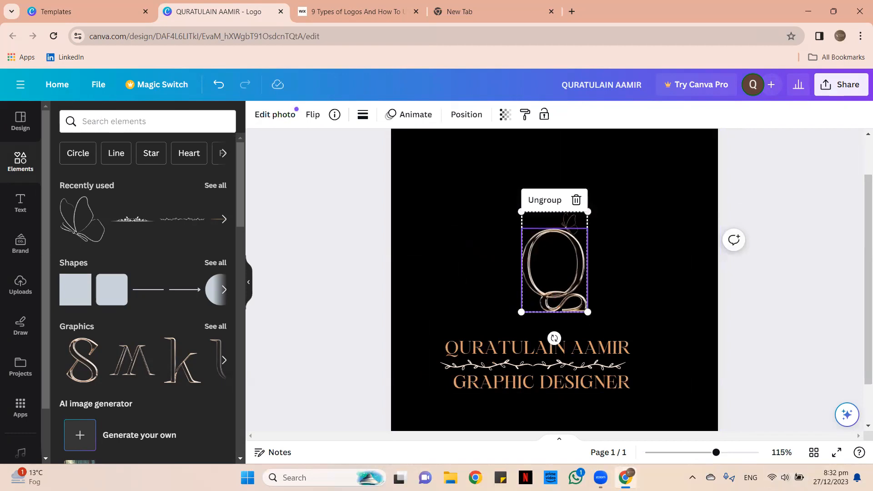
Zoom in on the Q group, then zoom back out to view the whole page.
{"action": "left_click", "coordinate": [737, 453]}
{"action": "left_click_drag", "start_coordinate": [737, 453], "coordinate": [747, 452]}
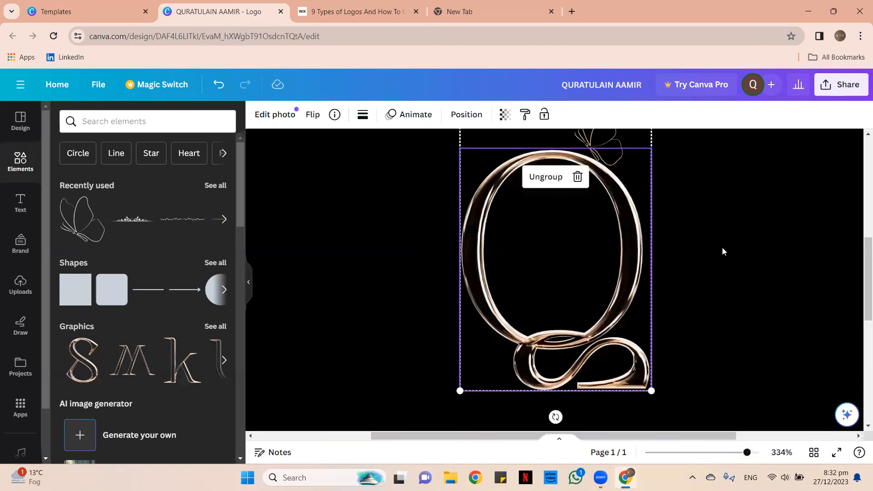
{"action": "left_click", "coordinate": [737, 214]}
{"action": "scroll", "coordinate": [715, 218], "scroll_direction": "up", "scroll_amount": 1}
{"action": "scroll", "coordinate": [715, 219], "scroll_direction": "down", "scroll_amount": 1}
{"action": "scroll", "coordinate": [715, 218], "scroll_direction": "up", "scroll_amount": 2}
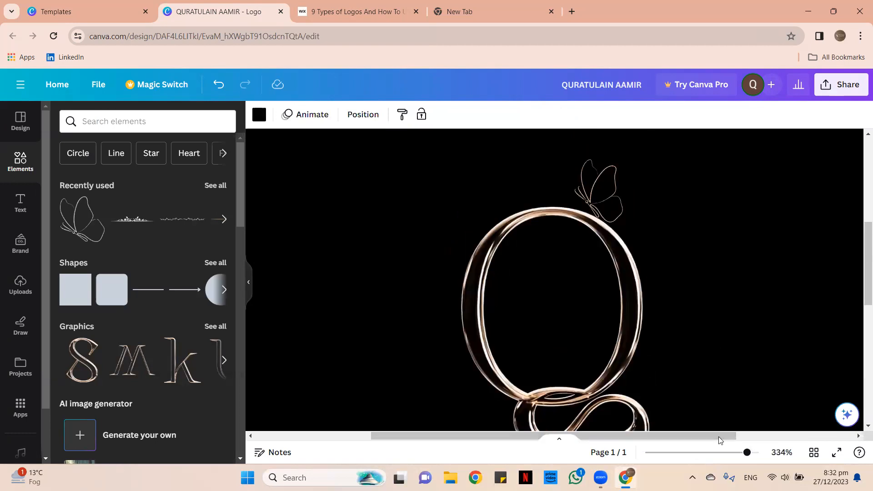
{"action": "left_click", "coordinate": [708, 453]}
Move the Q group to the left and place the name and subtitle text beside it.
{"action": "left_click_drag", "start_coordinate": [547, 355], "coordinate": [618, 381]}
{"action": "scroll", "coordinate": [551, 409], "scroll_direction": "down", "scroll_amount": 1}
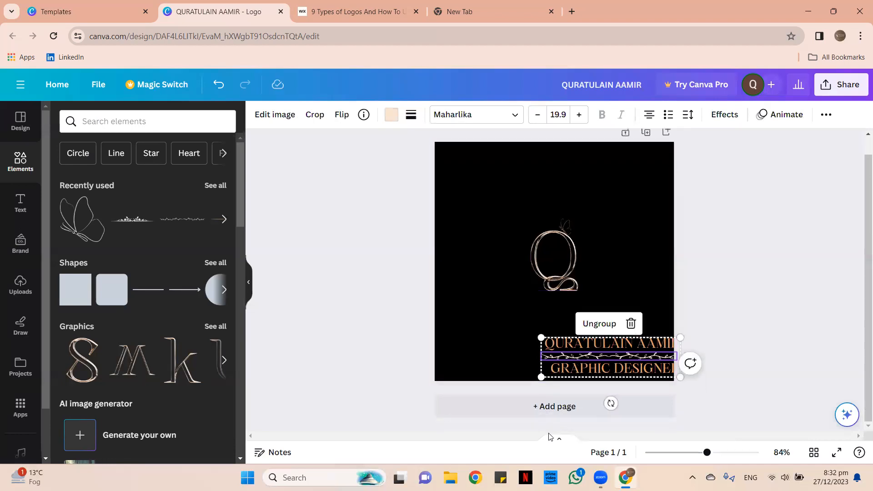
{"action": "left_click_drag", "start_coordinate": [576, 271], "coordinate": [505, 269]}
{"action": "left_click_drag", "start_coordinate": [599, 349], "coordinate": [568, 253]}
{"action": "left_click", "coordinate": [454, 226]}
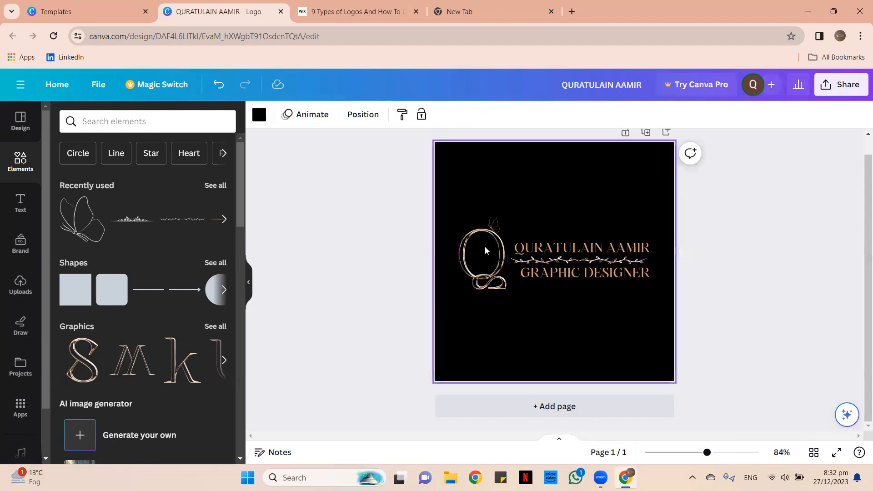
{"action": "left_click", "coordinate": [485, 246]}
Copy the butterfly-topped Q group and paste it onto a new second page.
{"action": "right_click", "coordinate": [485, 237]}
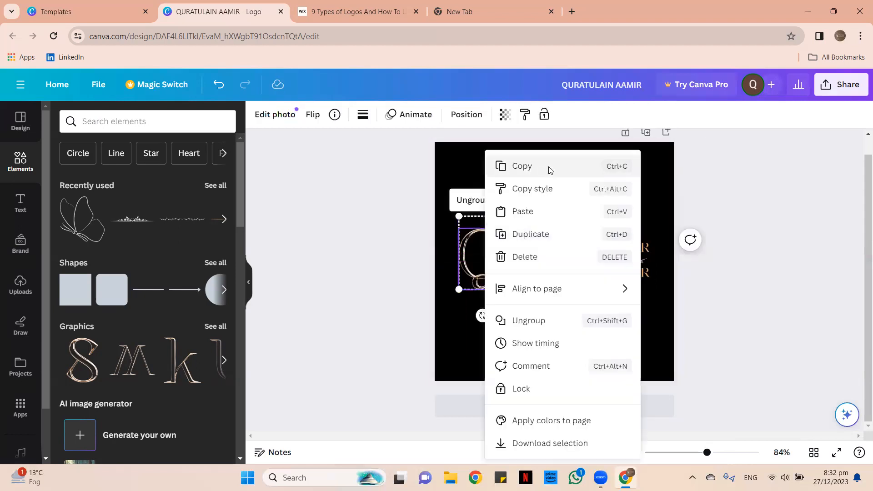
{"action": "left_click", "coordinate": [547, 168]}
{"action": "left_click", "coordinate": [583, 409]}
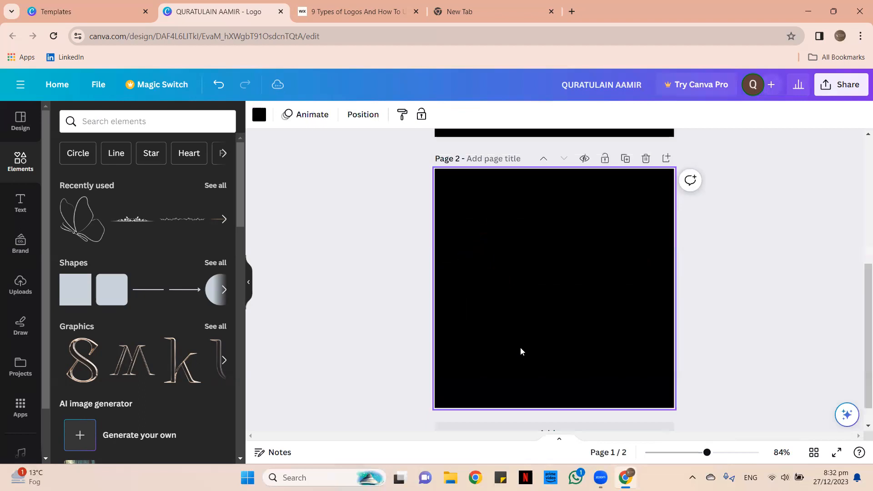
{"action": "right_click", "coordinate": [518, 259]}
{"action": "left_click", "coordinate": [555, 320]}
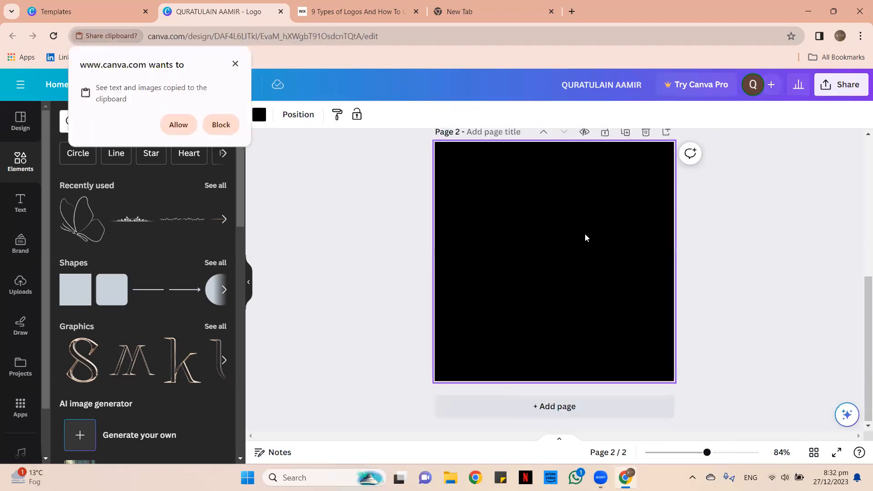
{"action": "left_click", "coordinate": [178, 125]}
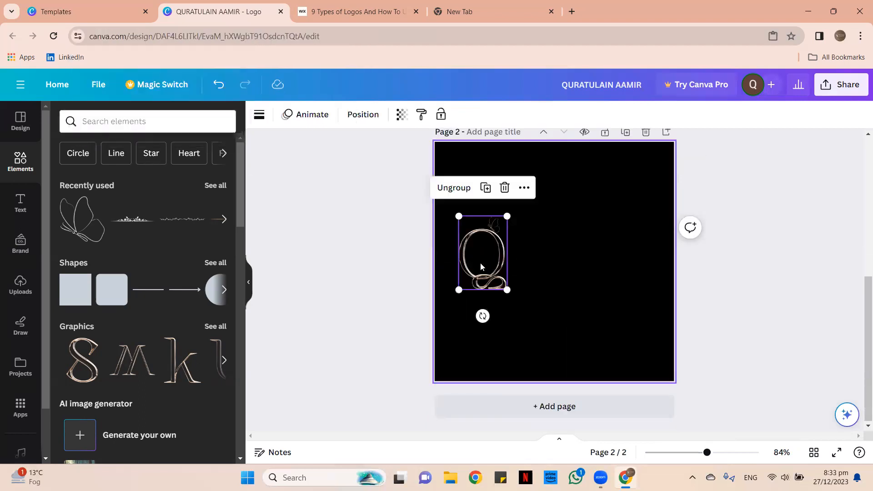
Enlarge the pasted Q and centre it on page 2.
{"action": "left_click_drag", "start_coordinate": [508, 290], "coordinate": [553, 361]}
{"action": "left_click_drag", "start_coordinate": [537, 321], "coordinate": [582, 295]}
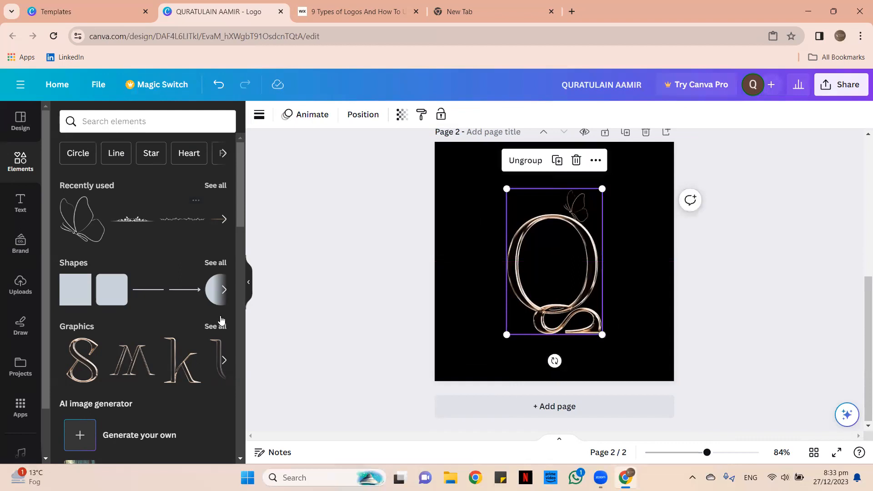
{"action": "left_click", "coordinate": [214, 119]}
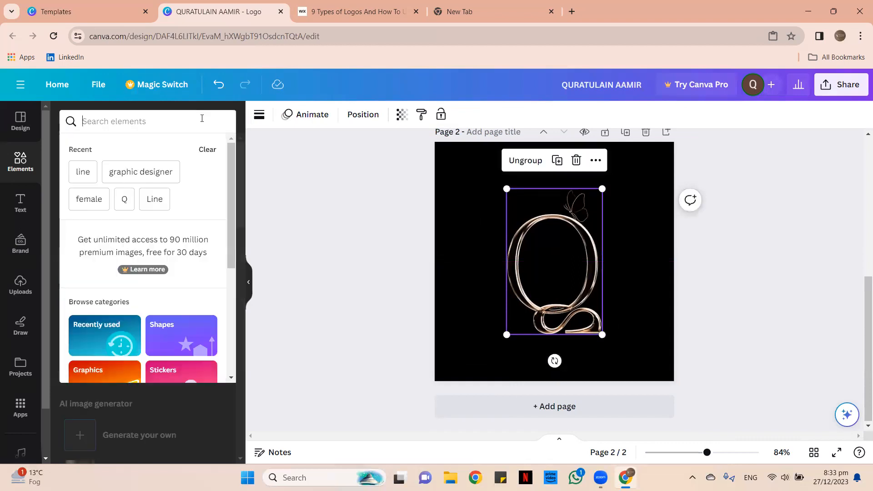
Search elements for 'circle', try a laurel wreath around the Q, then delete it.
{"action": "type", "text": "Cl"}
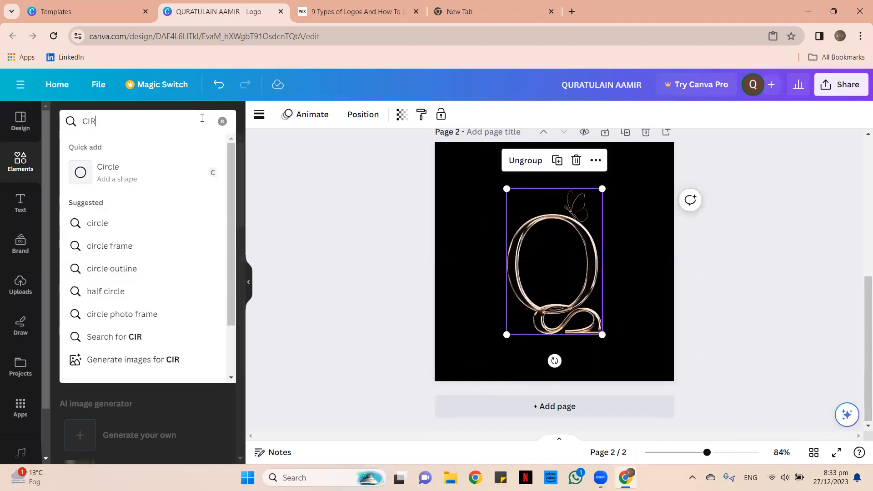
{"action": "left_click", "coordinate": [76, 218]}
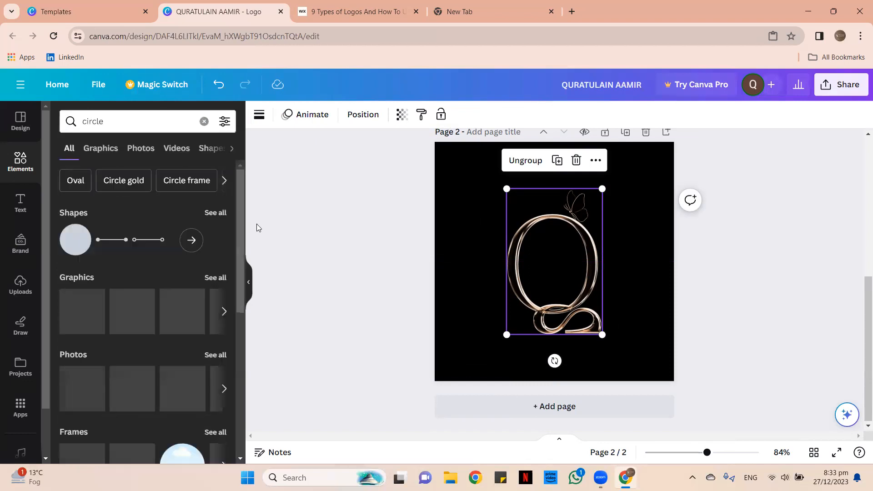
{"action": "left_click", "coordinate": [211, 278]}
{"action": "scroll", "coordinate": [194, 262], "scroll_direction": "down", "scroll_amount": 3}
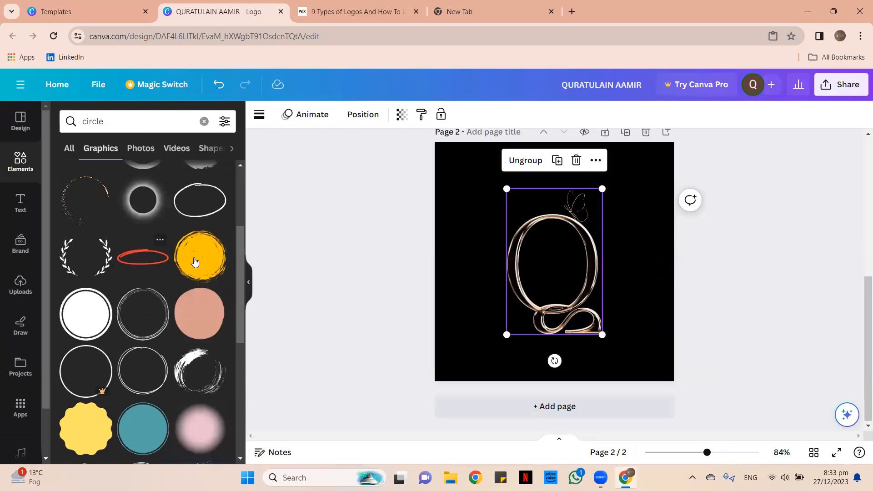
{"action": "left_click", "coordinate": [98, 276]}
{"action": "left_click_drag", "start_coordinate": [603, 295], "coordinate": [651, 386]}
{"action": "left_click_drag", "start_coordinate": [506, 227], "coordinate": [437, 209]}
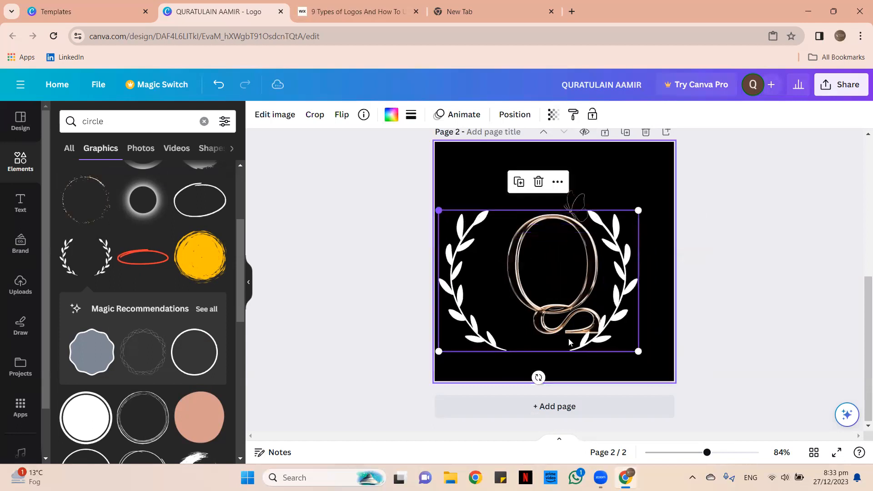
{"action": "left_click_drag", "start_coordinate": [587, 351], "coordinate": [600, 344]}
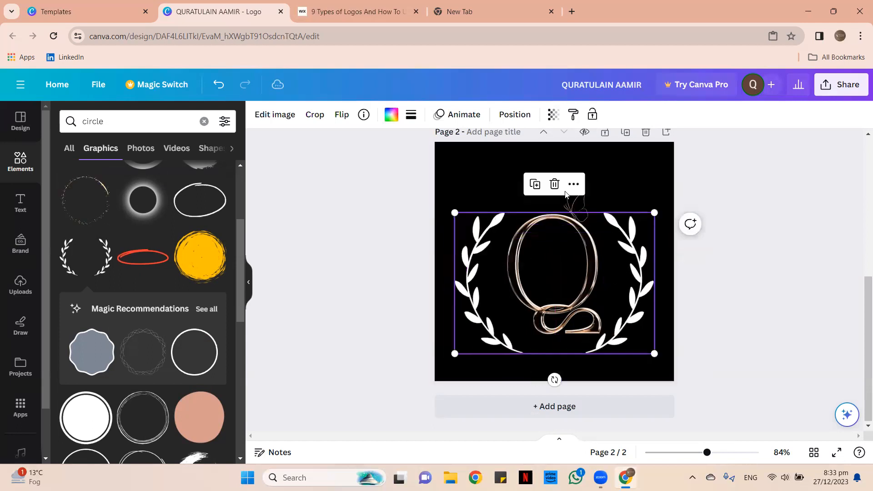
{"action": "left_click", "coordinate": [555, 184]}
Add the wavy circle graphic and enlarge it around the Q to fill page 2.
{"action": "scroll", "coordinate": [172, 237], "scroll_direction": "down", "scroll_amount": 5}
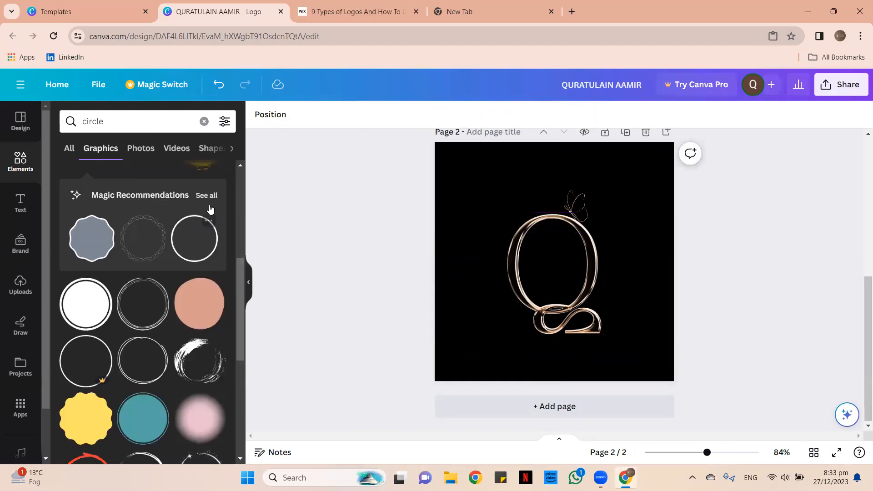
{"action": "scroll", "coordinate": [193, 324], "scroll_direction": "down", "scroll_amount": 2}
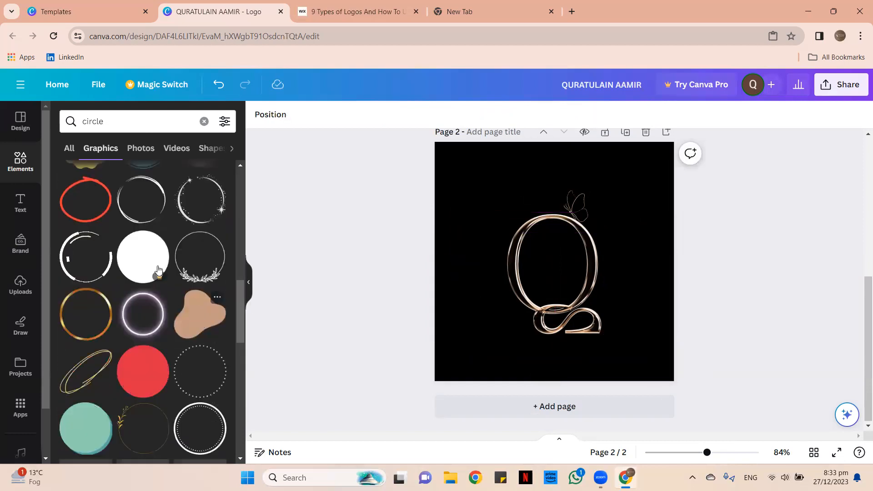
{"action": "scroll", "coordinate": [122, 276], "scroll_direction": "up", "scroll_amount": 2}
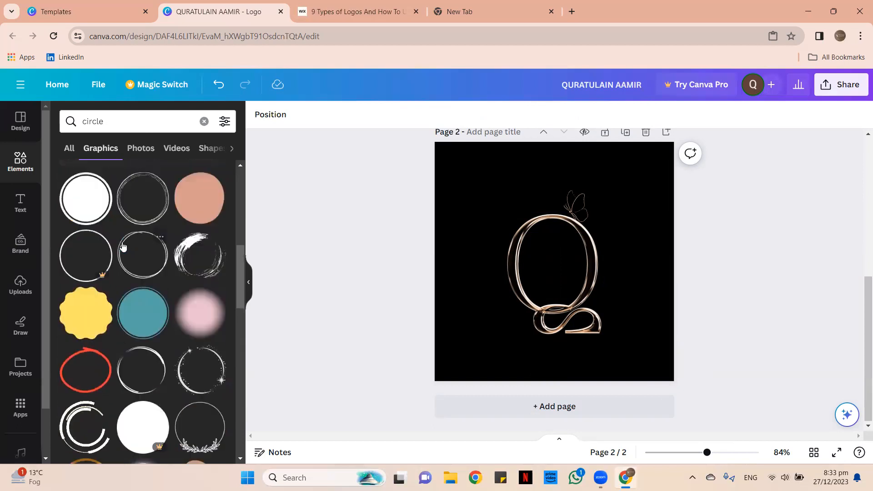
{"action": "scroll", "coordinate": [113, 232], "scroll_direction": "up", "scroll_amount": 2}
{"action": "left_click", "coordinate": [142, 272]}
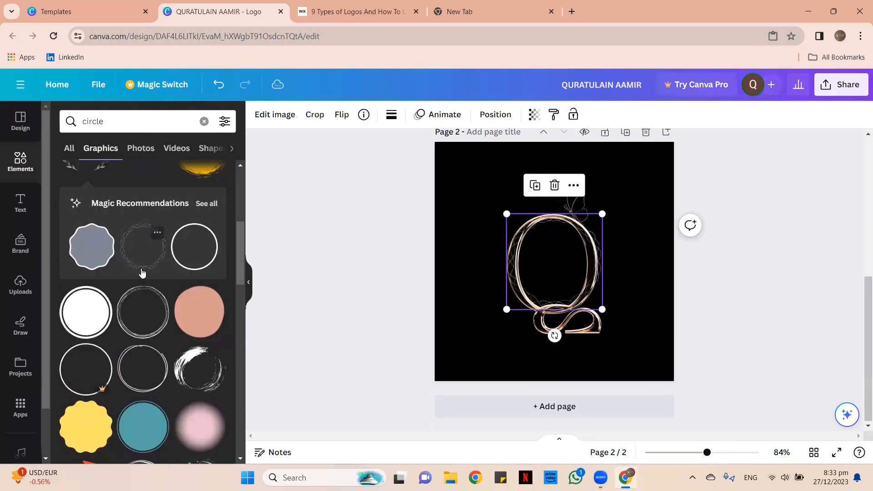
{"action": "left_click_drag", "start_coordinate": [601, 309], "coordinate": [687, 413]}
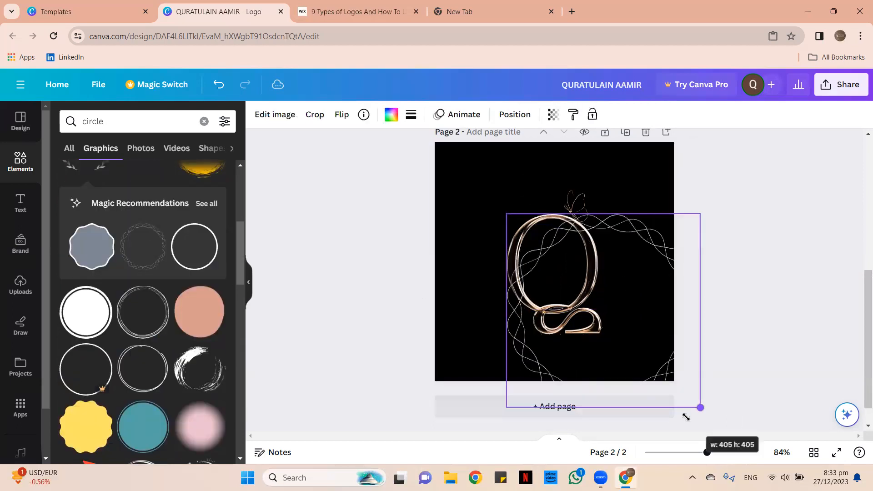
{"action": "left_click_drag", "start_coordinate": [644, 376], "coordinate": [623, 347]}
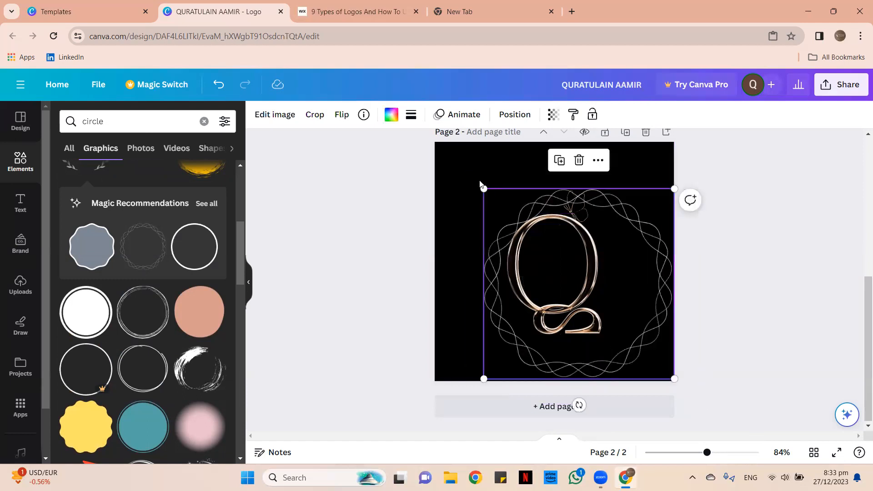
{"action": "left_click_drag", "start_coordinate": [473, 152], "coordinate": [447, 145]}
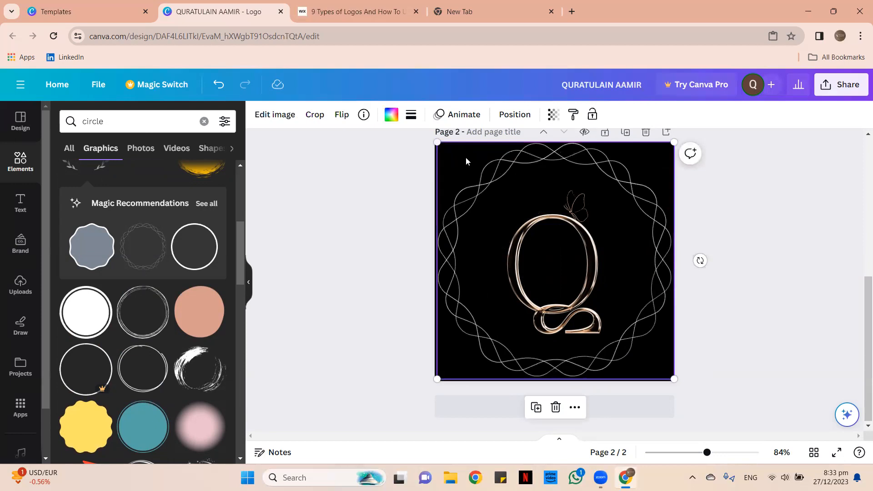
{"action": "left_click", "coordinate": [474, 198]}
{"action": "left_click_drag", "start_coordinate": [474, 197], "coordinate": [471, 191]}
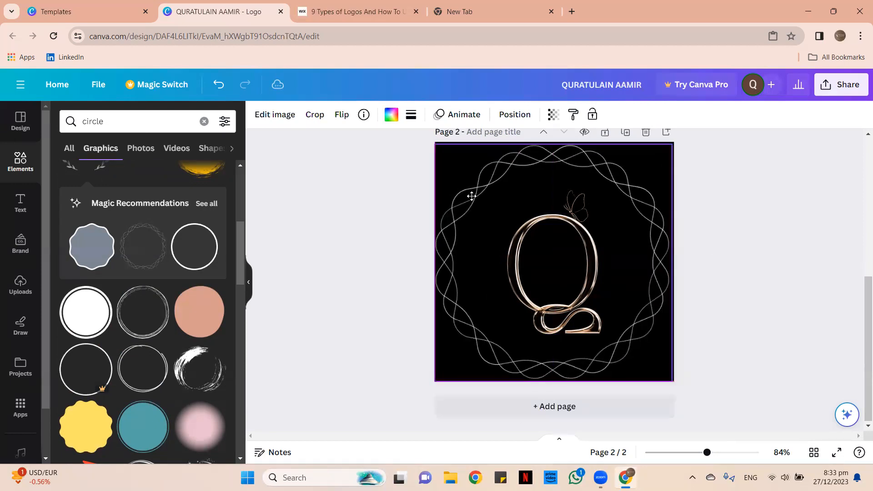
Select the Q and text on page 1, enlarge them, and undo a trial centre alignment.
{"action": "scroll", "coordinate": [497, 252], "scroll_direction": "up", "scroll_amount": 5}
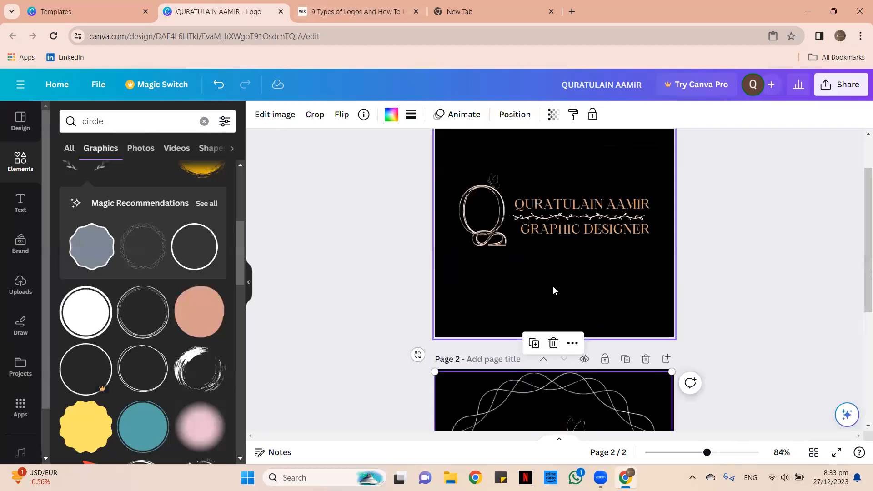
{"action": "left_click_drag", "start_coordinate": [426, 239], "coordinate": [666, 349]}
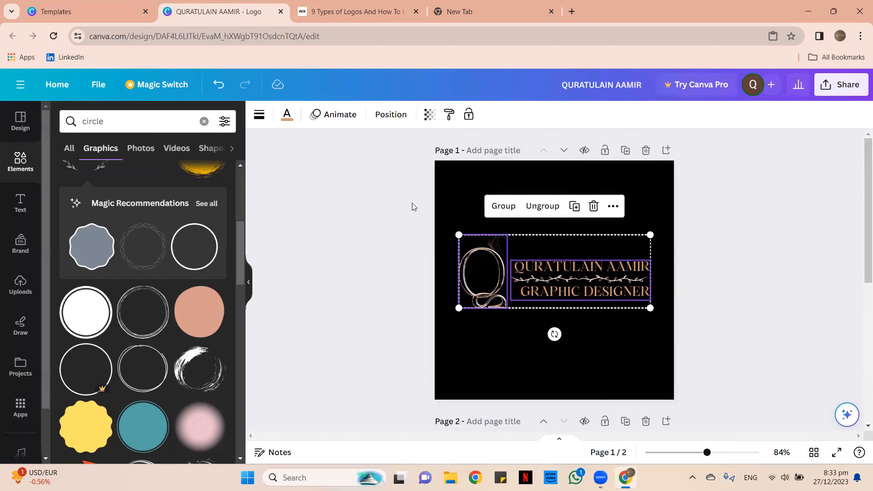
{"action": "left_click_drag", "start_coordinate": [651, 308], "coordinate": [684, 320]}
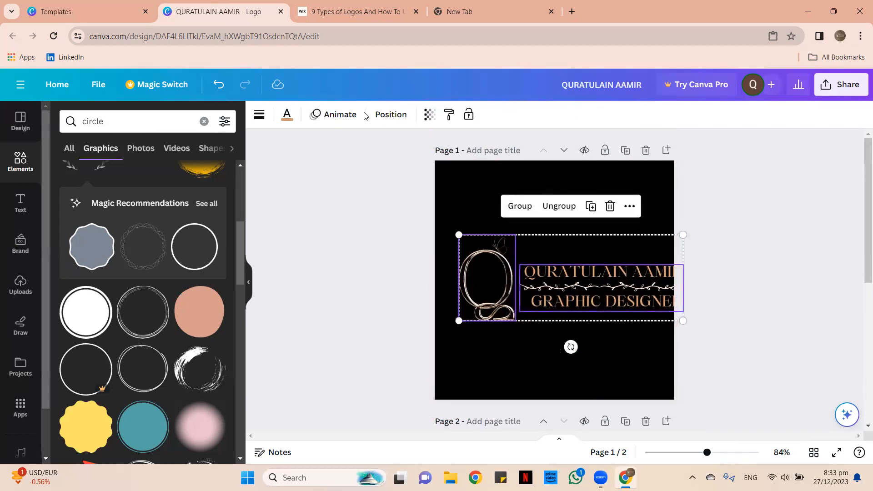
{"action": "left_click", "coordinate": [391, 114]}
{"action": "left_click", "coordinate": [180, 241]}
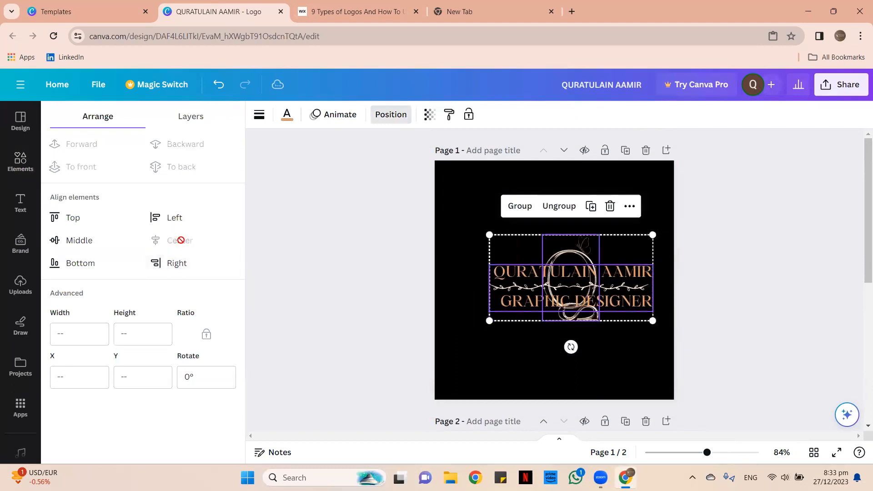
{"action": "key", "text": "ctrl+z"}
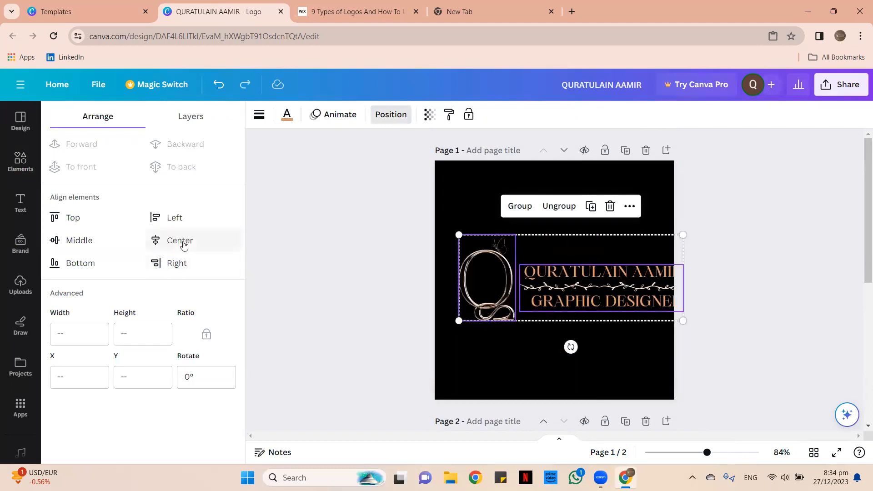
Group the Q graphic with the name text and centre the group on the page.
{"action": "left_click", "coordinate": [407, 226]}
{"action": "left_click_drag", "start_coordinate": [419, 225], "coordinate": [687, 326]}
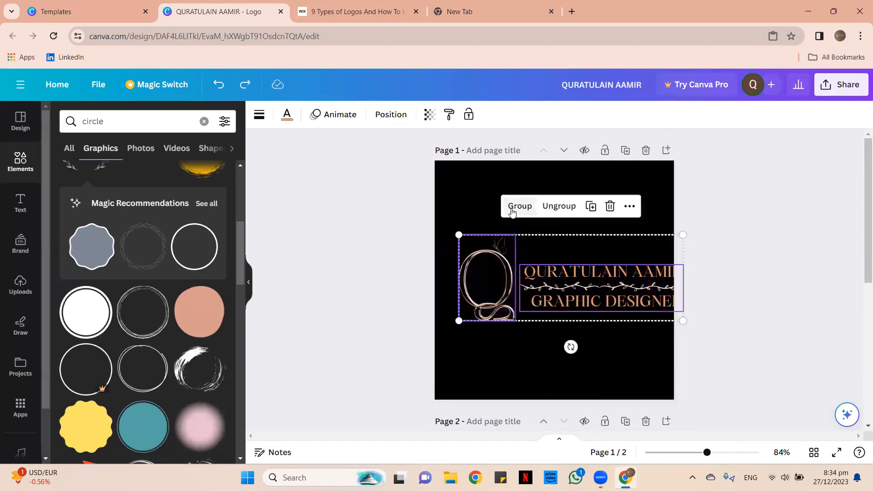
{"action": "left_click", "coordinate": [512, 208]}
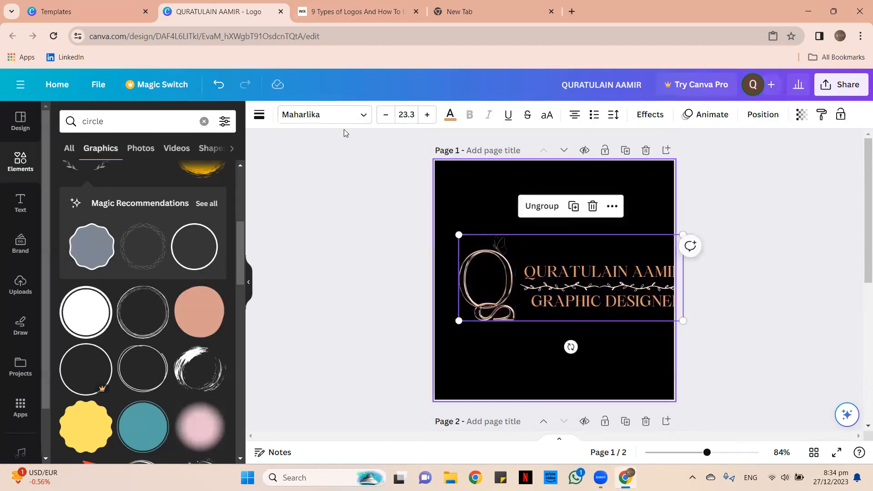
{"action": "left_click", "coordinate": [763, 115]}
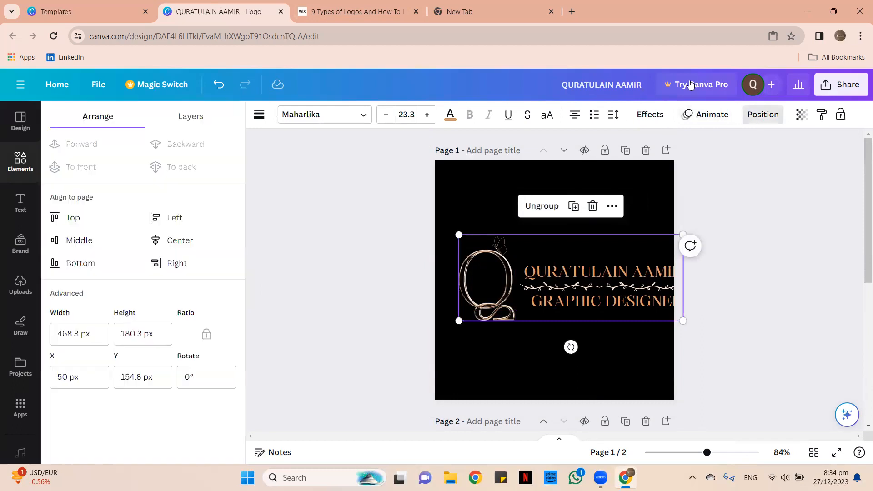
{"action": "left_click", "coordinate": [193, 237]}
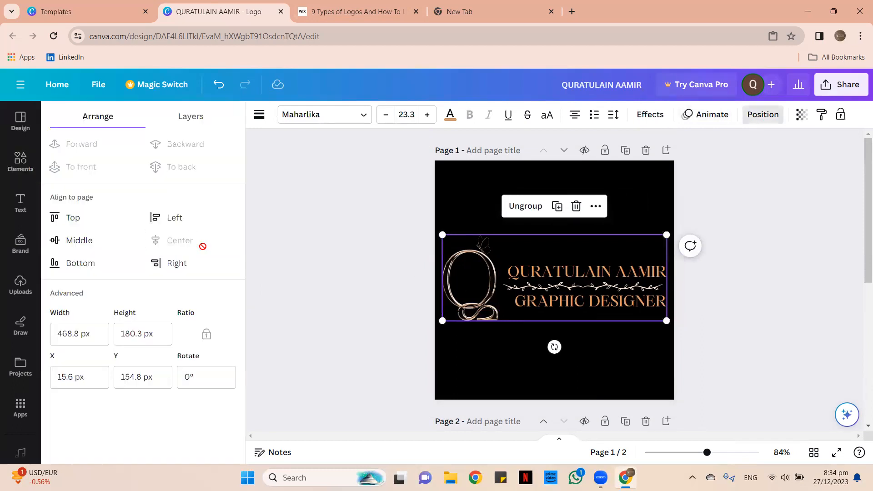
{"action": "left_click", "coordinate": [89, 244]}
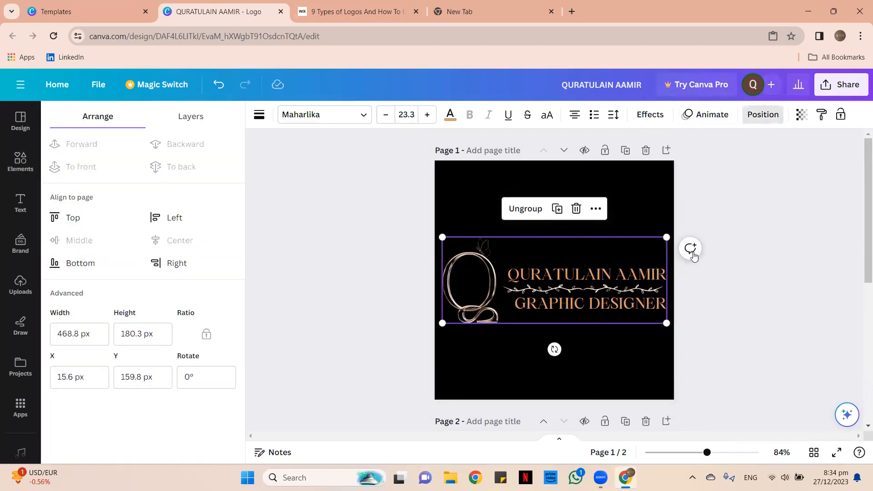
{"action": "key", "text": "Escape"}
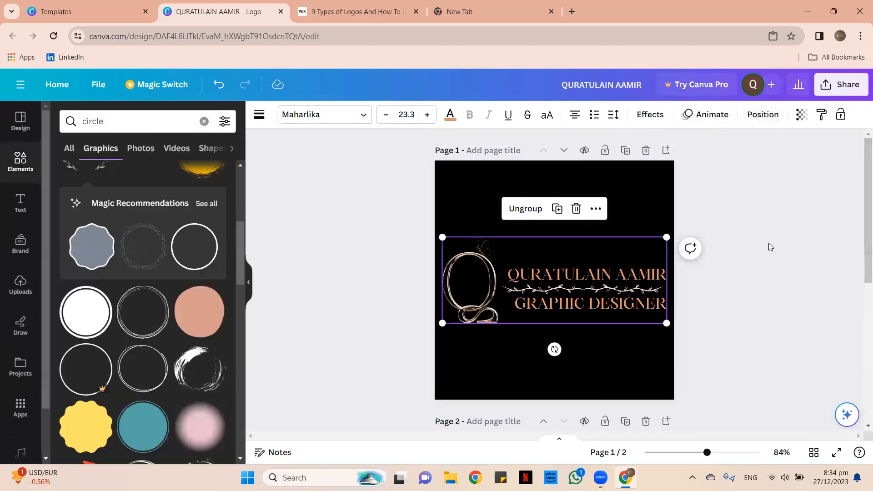
{"action": "key", "text": "Escape"}
Resize and reposition the logo group so it spans most of the page width.
{"action": "scroll", "coordinate": [770, 244], "scroll_direction": "down", "scroll_amount": 5}
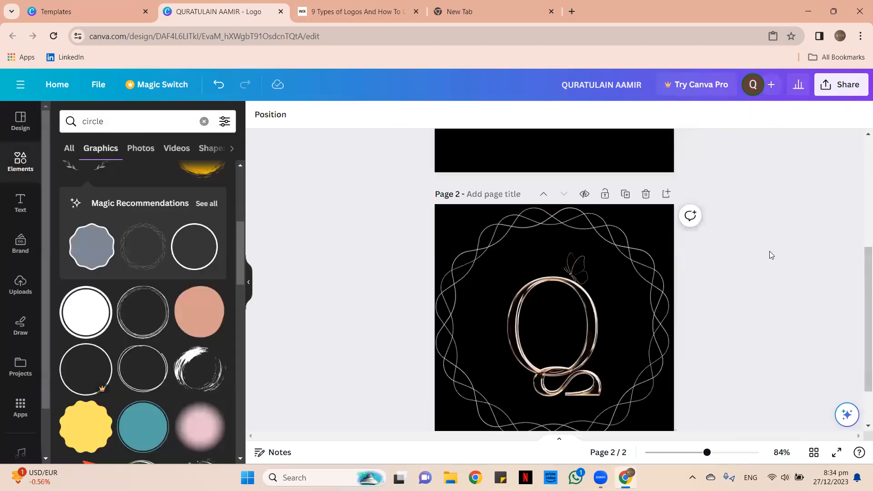
{"action": "scroll", "coordinate": [403, 244], "scroll_direction": "up", "scroll_amount": 5}
{"action": "left_click", "coordinate": [460, 274]}
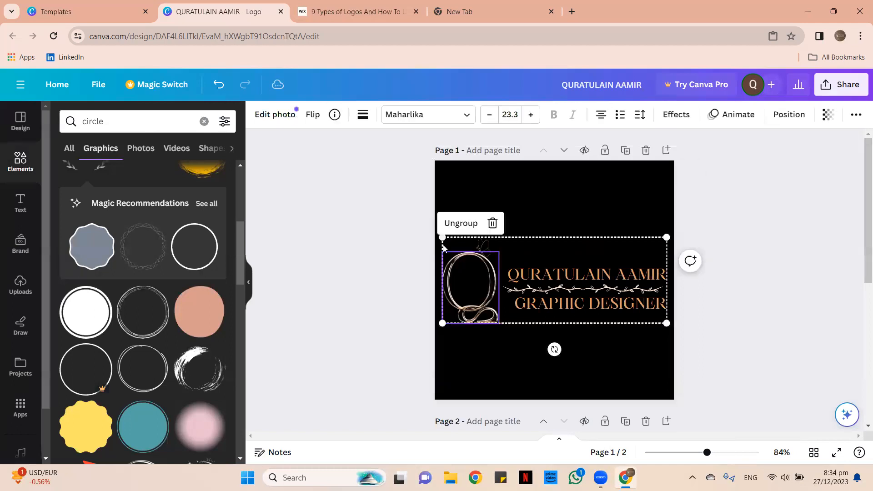
{"action": "left_click_drag", "start_coordinate": [445, 240], "coordinate": [555, 280]}
{"action": "left_click_drag", "start_coordinate": [622, 302], "coordinate": [564, 278]}
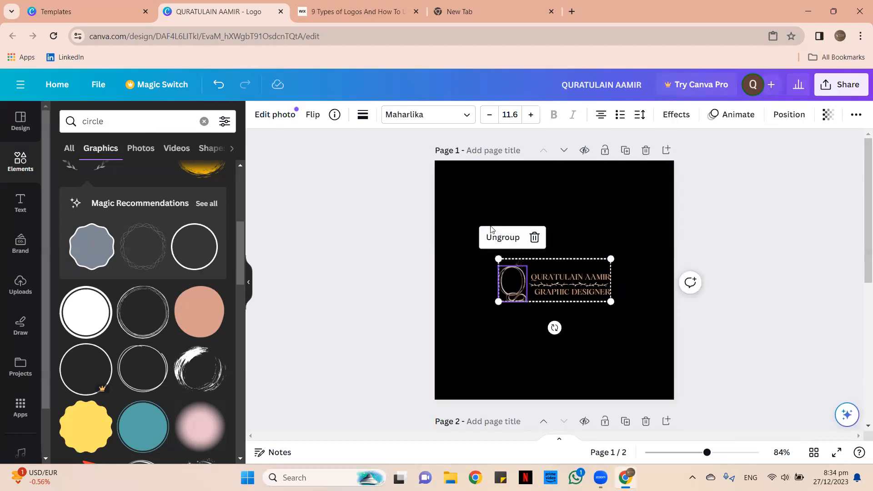
{"action": "left_click_drag", "start_coordinate": [495, 255], "coordinate": [435, 234]}
{"action": "left_click_drag", "start_coordinate": [613, 308], "coordinate": [674, 330]}
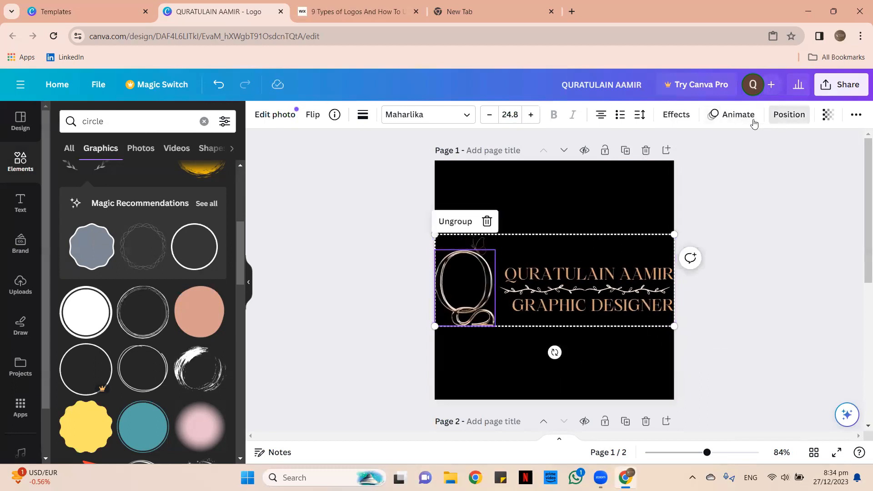
{"action": "left_click", "coordinate": [782, 117]}
{"action": "left_click", "coordinate": [302, 262]}
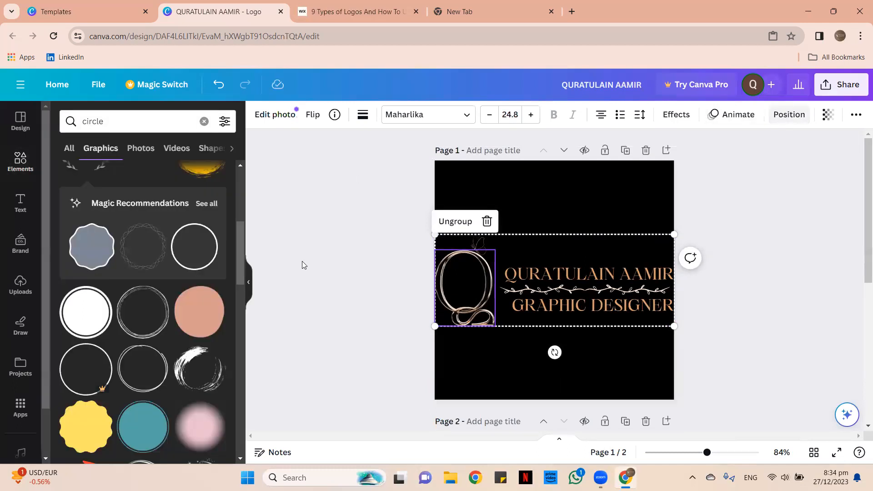
Shrink the logo group slightly to fit and centre it horizontally and vertically.
{"action": "left_click", "coordinate": [481, 313]}
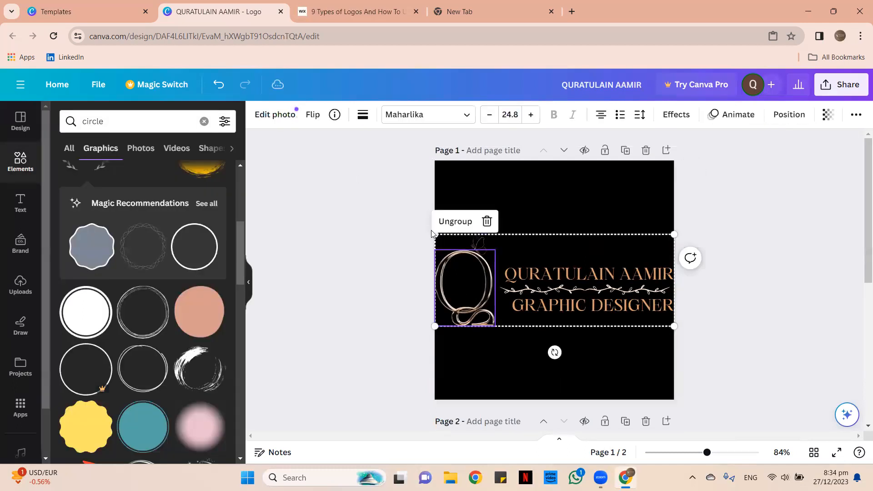
{"action": "left_click_drag", "start_coordinate": [435, 235], "coordinate": [441, 237]}
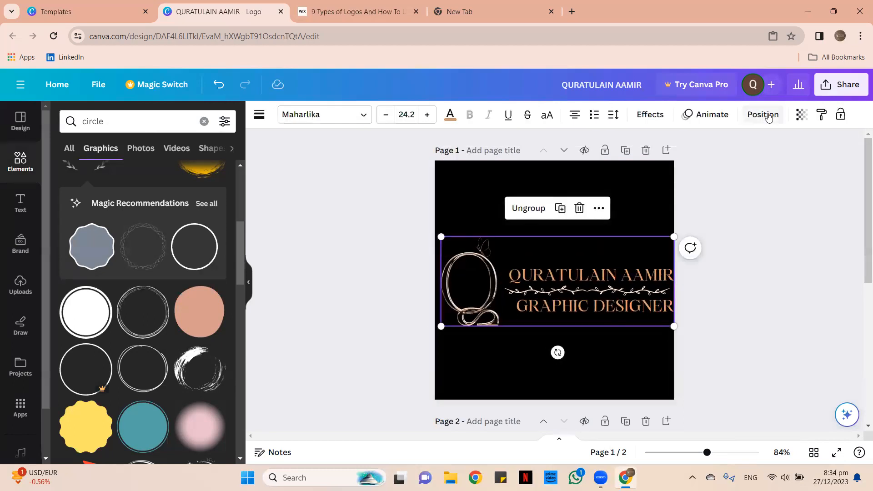
{"action": "left_click", "coordinate": [763, 114]}
{"action": "left_click", "coordinate": [191, 239]}
{"action": "left_click", "coordinate": [80, 240]}
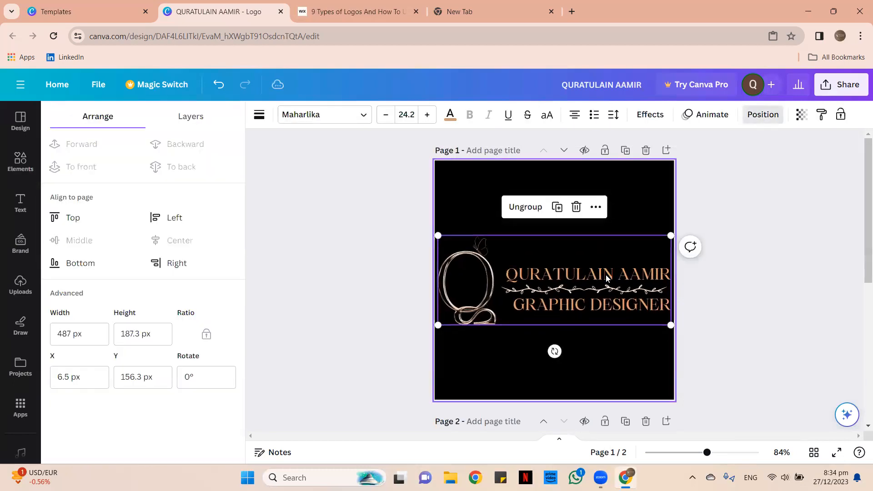
{"action": "scroll", "coordinate": [759, 276], "scroll_direction": "down", "scroll_amount": 5}
Select page 2's wavy circle frame, centre it on the page, then delete it.
{"action": "left_click", "coordinate": [593, 168]}
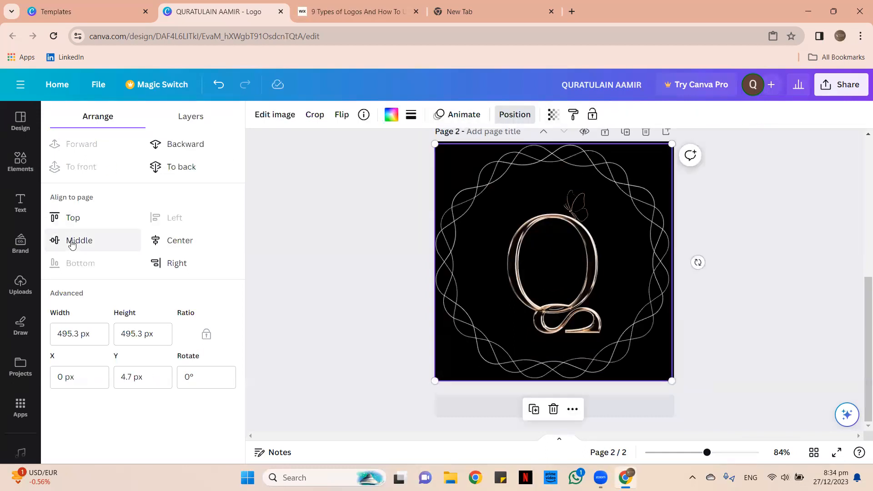
{"action": "left_click", "coordinate": [72, 245]}
{"action": "left_click", "coordinate": [179, 241]}
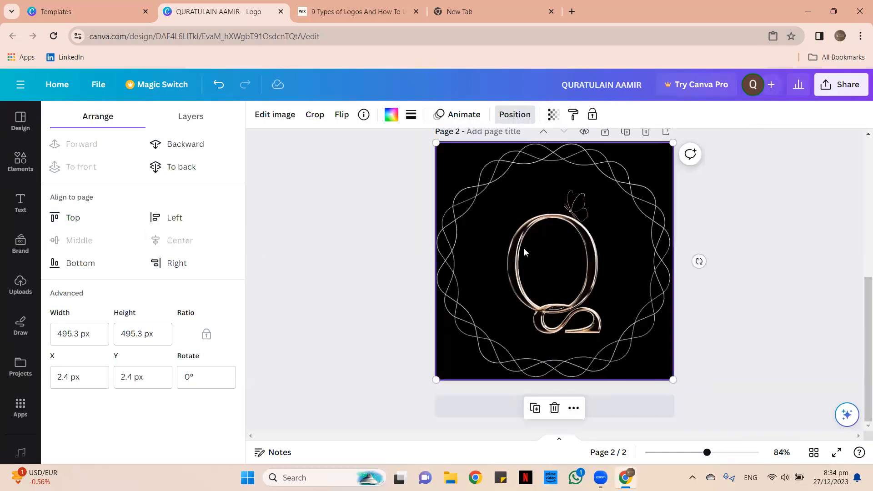
{"action": "right_click", "coordinate": [477, 195]}
{"action": "left_click", "coordinate": [367, 216]}
{"action": "left_click", "coordinate": [554, 276]}
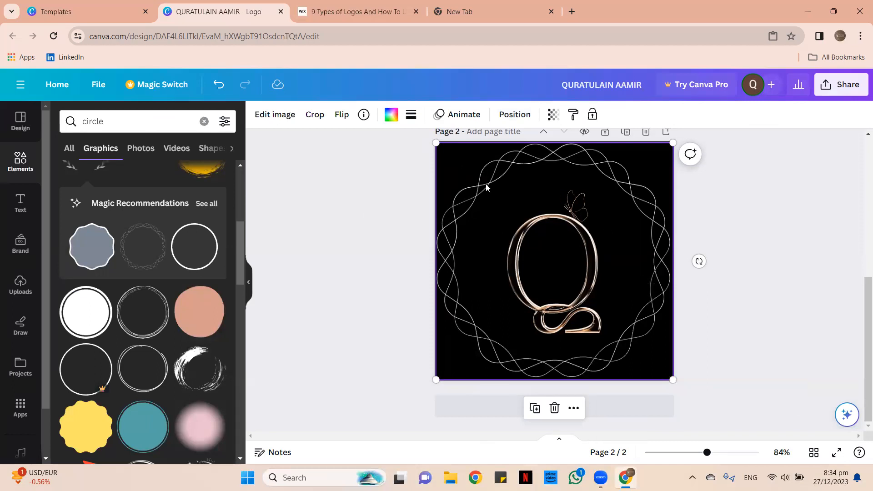
{"action": "left_click_drag", "start_coordinate": [474, 227], "coordinate": [463, 237]}
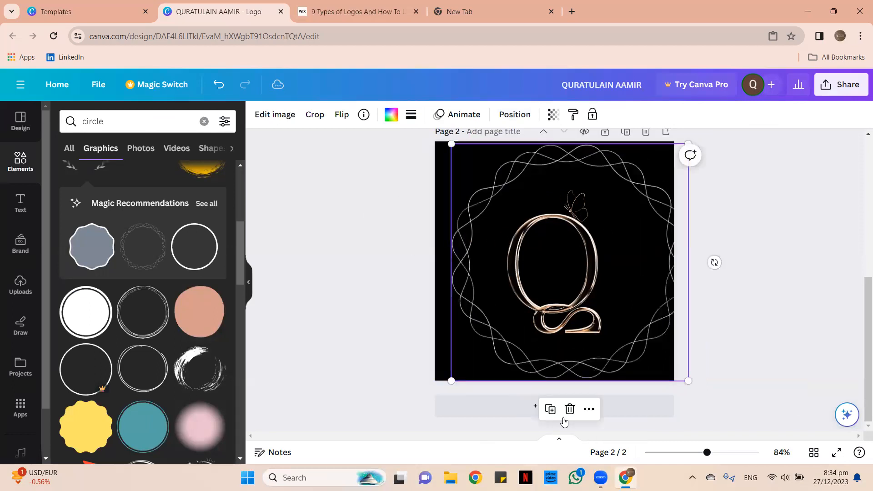
{"action": "left_click", "coordinate": [572, 411]}
{"action": "scroll", "coordinate": [76, 277], "scroll_direction": "down", "scroll_amount": 5}
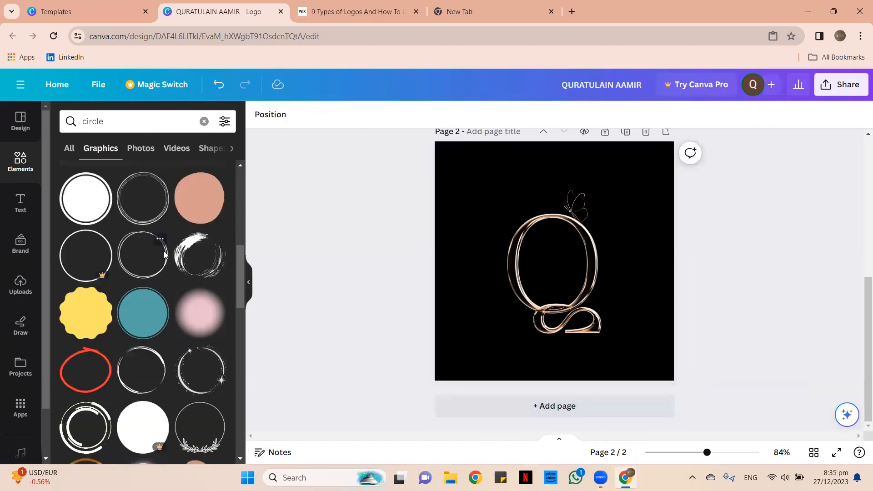
Add the gold leaf circle graphic to page 2 and stretch it to fill the page.
{"action": "scroll", "coordinate": [99, 268], "scroll_direction": "down", "scroll_amount": 2}
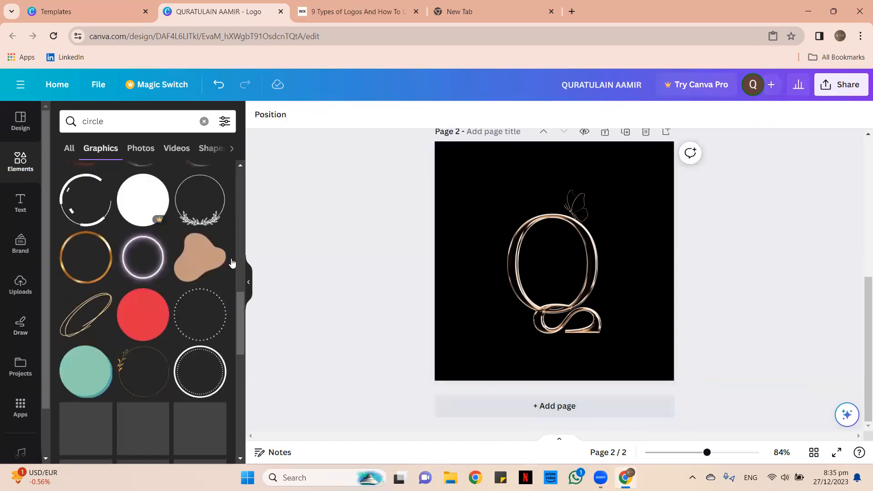
{"action": "scroll", "coordinate": [220, 230], "scroll_direction": "down", "scroll_amount": 4}
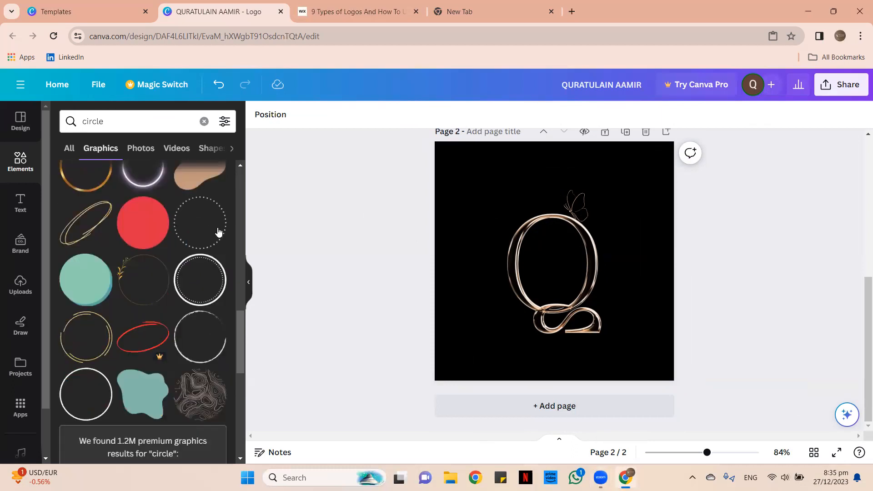
{"action": "left_click", "coordinate": [133, 220]}
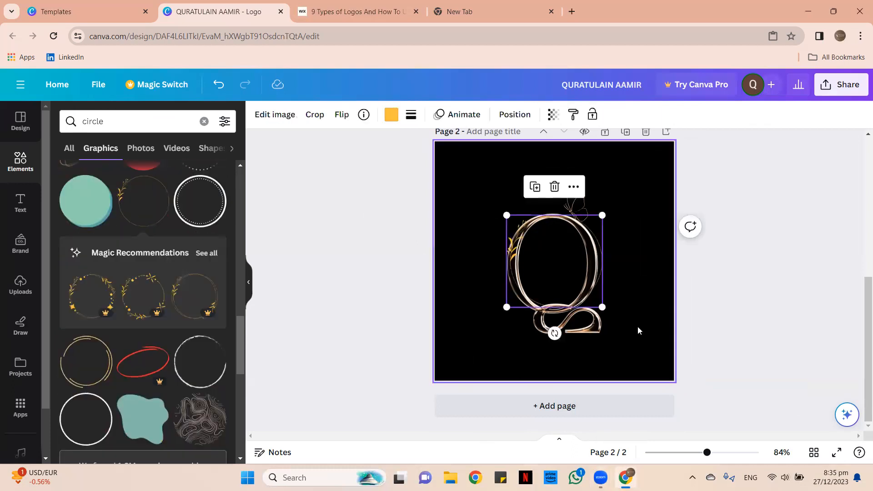
{"action": "left_click_drag", "start_coordinate": [601, 308], "coordinate": [674, 377]}
{"action": "left_click_drag", "start_coordinate": [506, 213], "coordinate": [435, 144]}
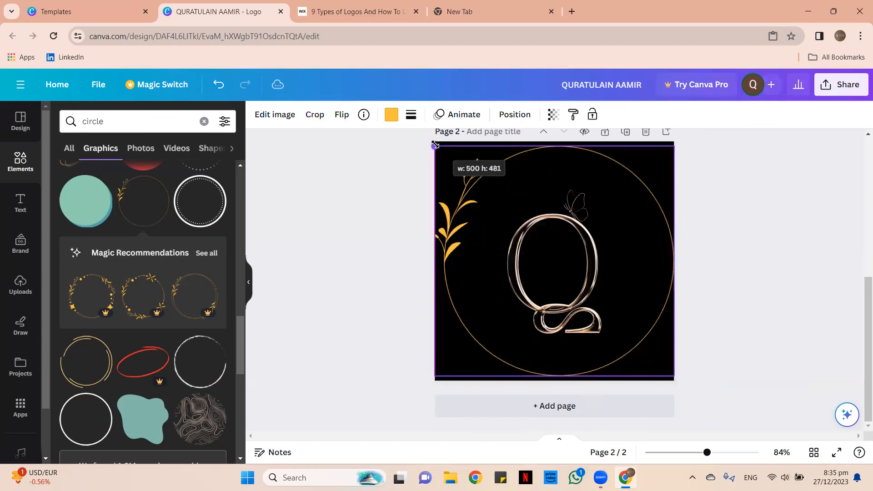
{"action": "left_click", "coordinate": [515, 115]}
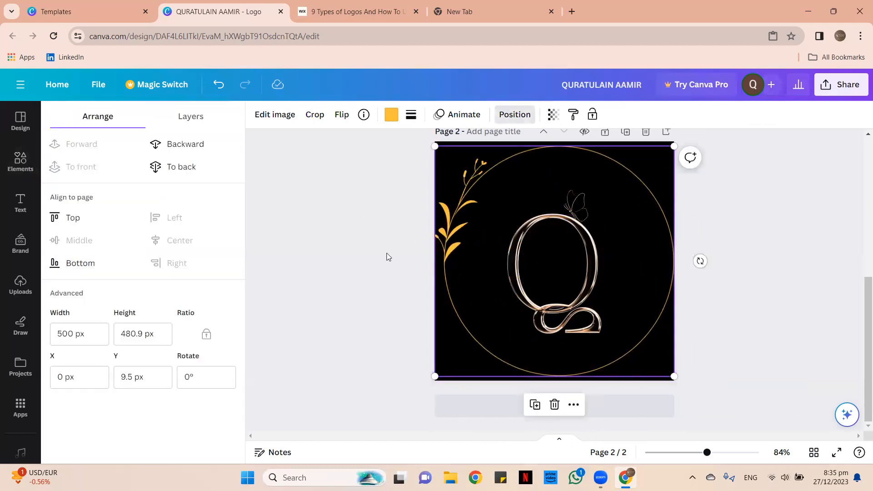
{"action": "left_click", "coordinate": [343, 221]}
{"action": "left_click", "coordinate": [446, 250]}
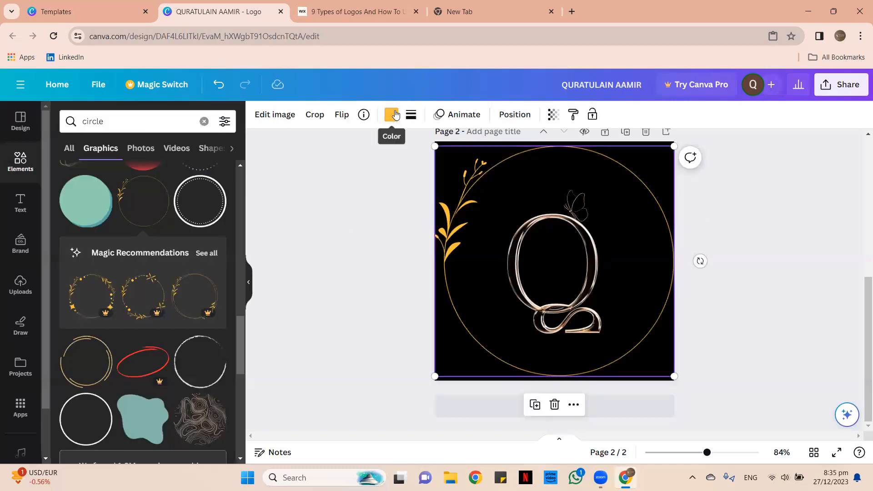
Recolour the leaf circle light peach and send it behind the Q.
{"action": "left_click", "coordinate": [391, 115]}
{"action": "left_click", "coordinate": [159, 303]}
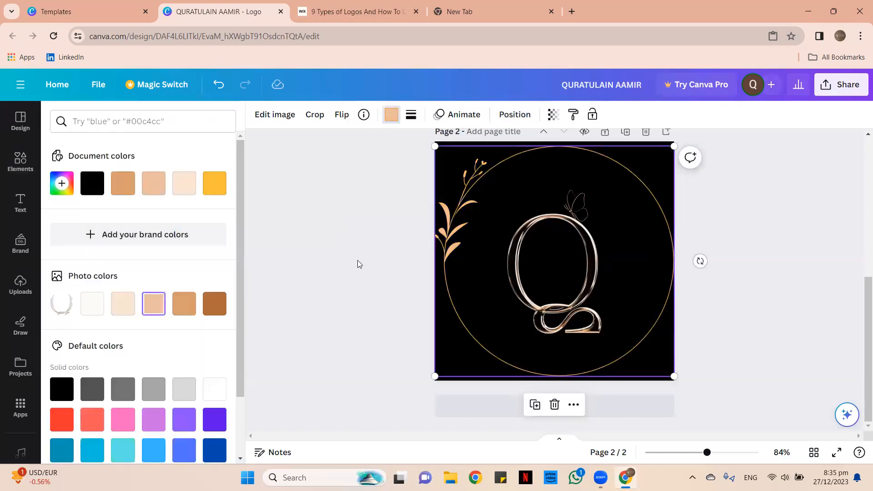
{"action": "left_click", "coordinate": [126, 314]}
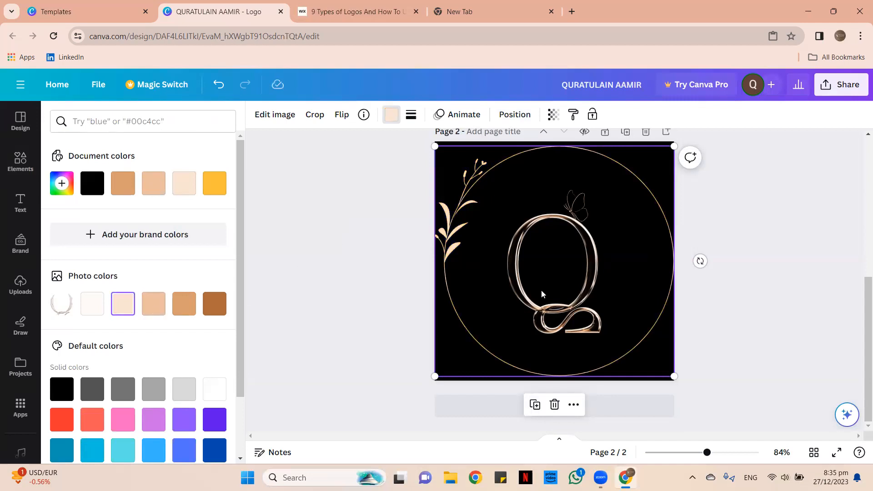
{"action": "left_click", "coordinate": [477, 250]}
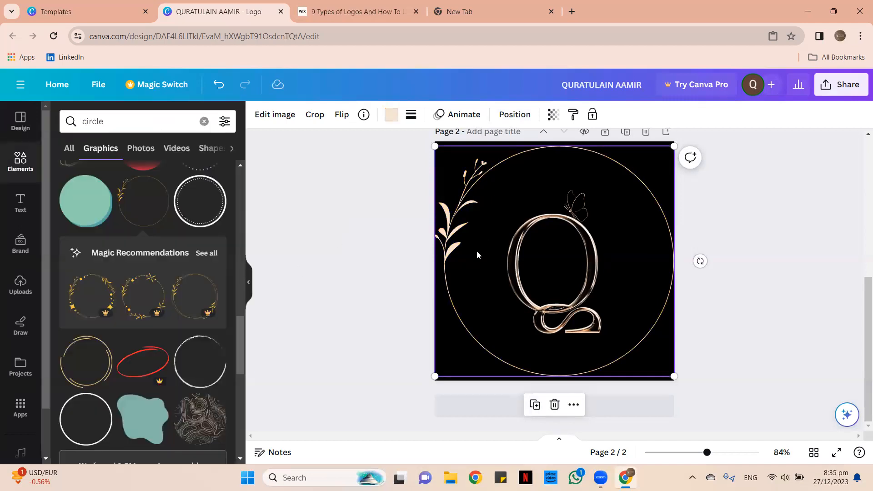
{"action": "right_click", "coordinate": [453, 228]}
{"action": "mouse_move", "coordinate": [493, 299]}
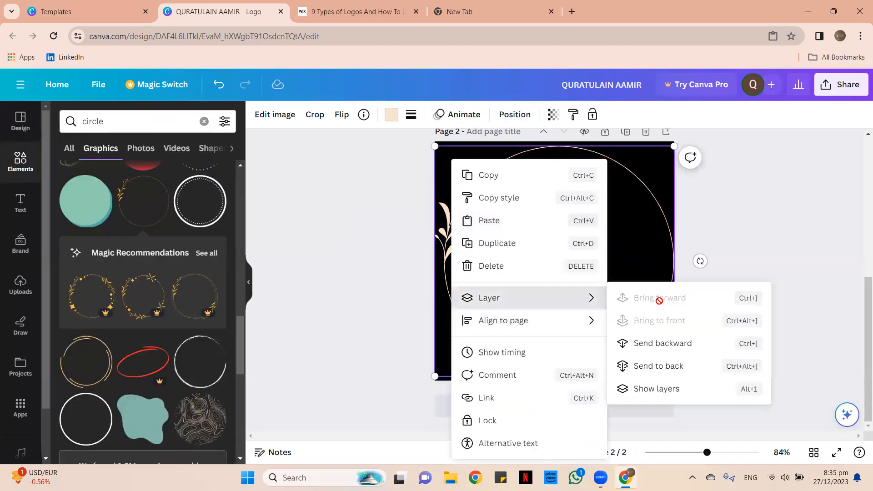
{"action": "left_click", "coordinate": [678, 365]}
{"action": "scroll", "coordinate": [684, 209], "scroll_direction": "up", "scroll_amount": 5}
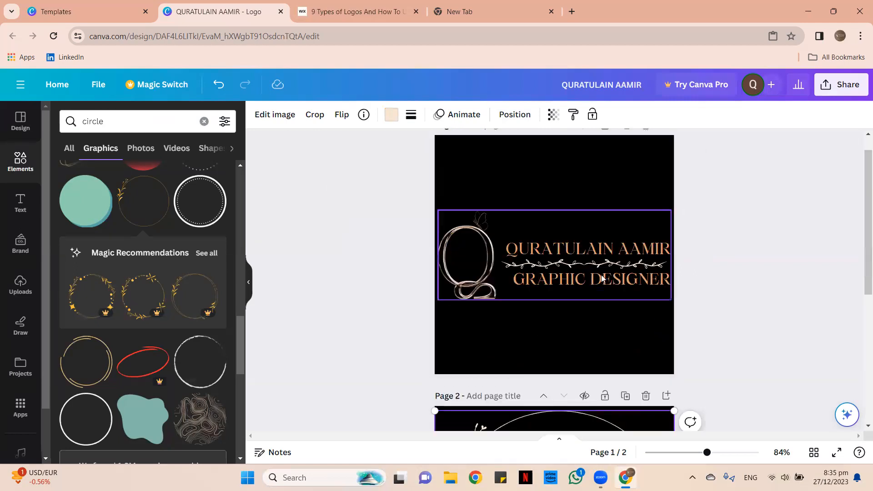
Enlarge the Q image inside the circle frame and centre it horizontally on page 2.
{"action": "scroll", "coordinate": [570, 271], "scroll_direction": "down", "scroll_amount": 5}
{"action": "left_click", "coordinate": [569, 271]}
{"action": "left_click", "coordinate": [570, 268]}
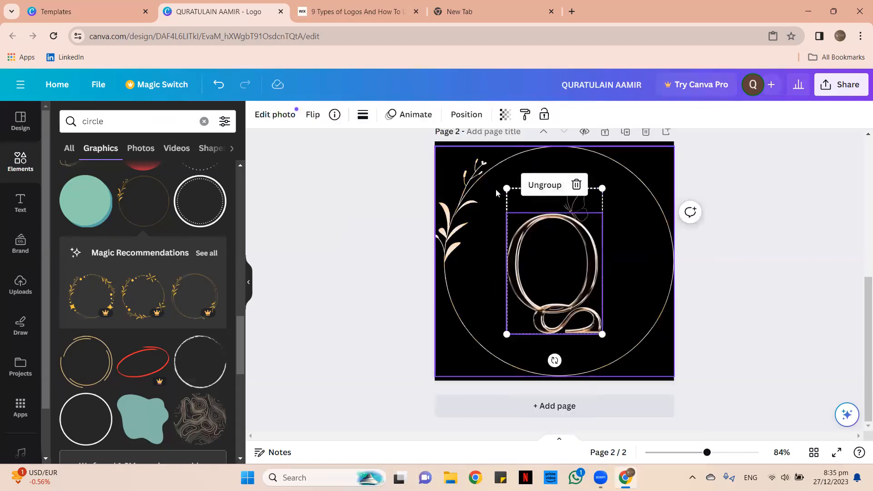
{"action": "left_click_drag", "start_coordinate": [506, 187], "coordinate": [480, 146]}
{"action": "left_click_drag", "start_coordinate": [600, 334], "coordinate": [617, 356]}
{"action": "left_click_drag", "start_coordinate": [593, 318], "coordinate": [603, 328]}
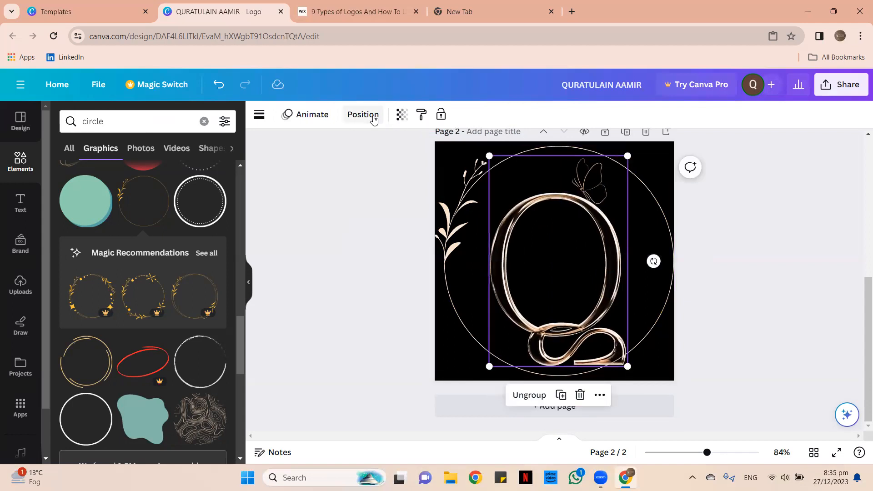
{"action": "left_click", "coordinate": [369, 115]}
{"action": "left_click", "coordinate": [180, 242]}
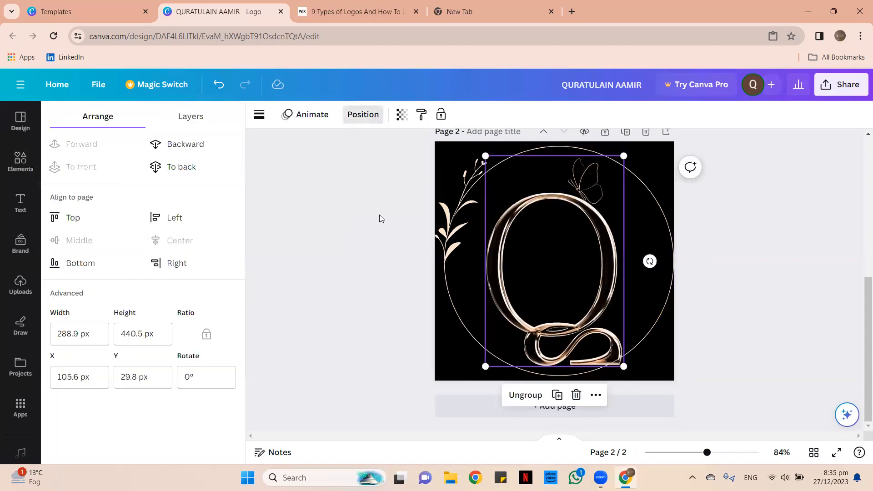
{"action": "left_click", "coordinate": [377, 215]}
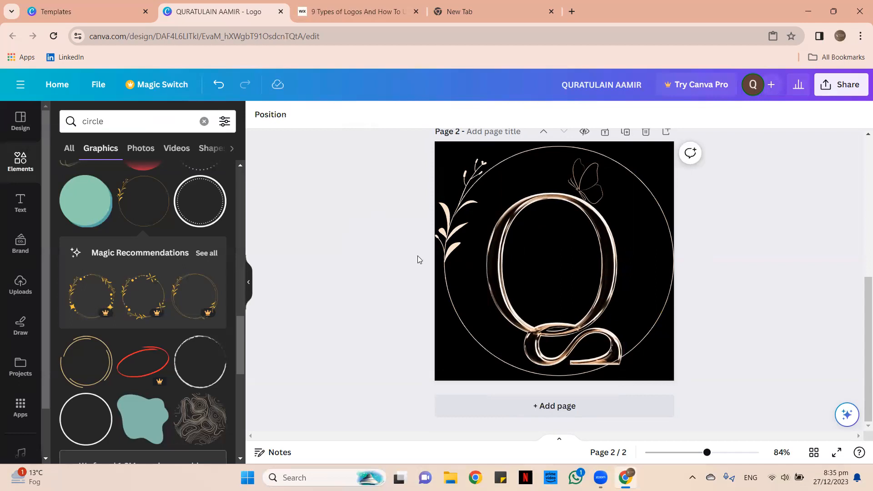
Shrink the Q slightly to fit neatly inside the pale peach circle frame.
{"action": "left_click", "coordinate": [589, 319]}
{"action": "left_click_drag", "start_coordinate": [624, 367], "coordinate": [617, 357]}
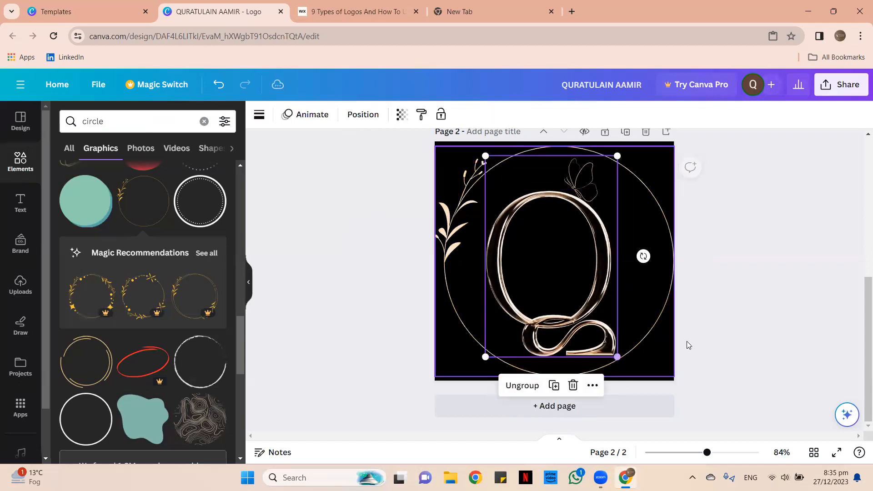
{"action": "left_click", "coordinate": [768, 243]}
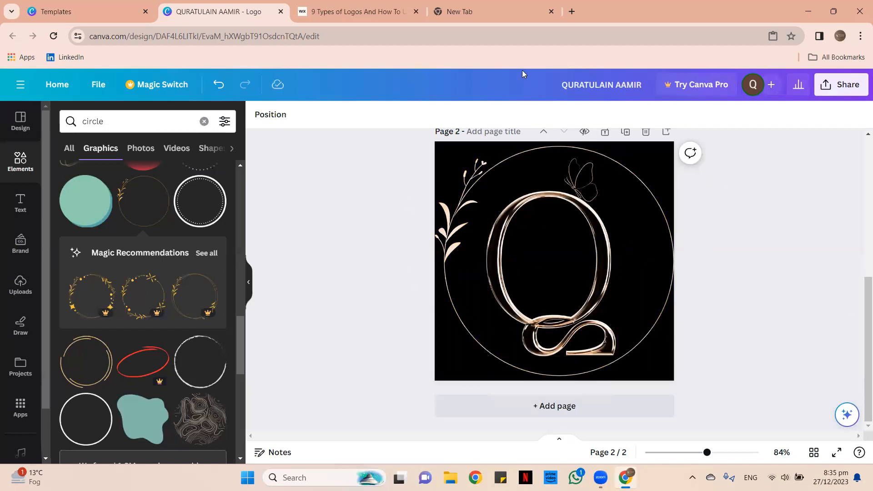
{"action": "left_click", "coordinate": [314, 8]}
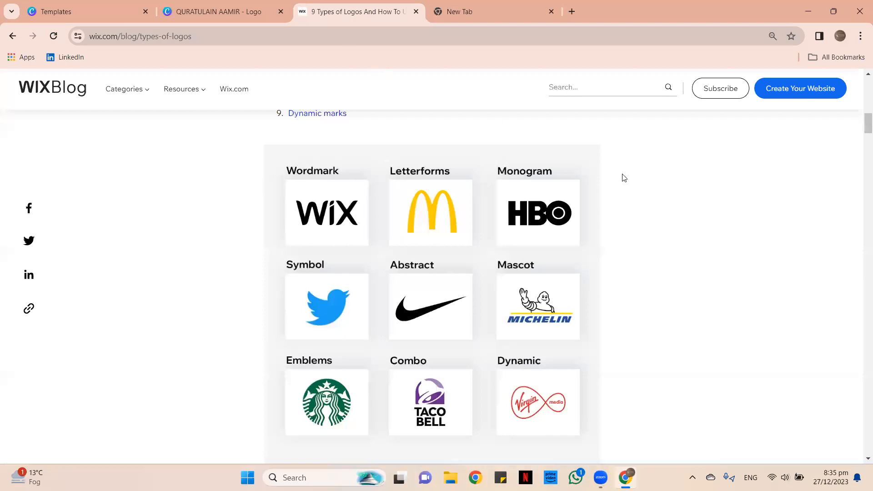
{"action": "scroll", "coordinate": [315, 221], "scroll_direction": "down", "scroll_amount": 3}
{"action": "left_click", "coordinate": [213, 12]}
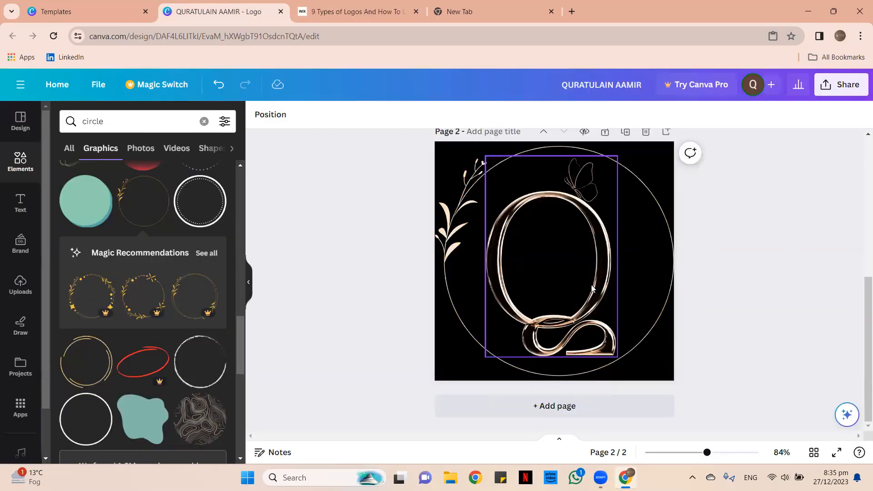
On page 1, ungroup the logo, then group and copy the name, divider and subtitle.
{"action": "scroll", "coordinate": [593, 289], "scroll_direction": "up", "scroll_amount": 5}
{"action": "left_click", "coordinate": [468, 273]}
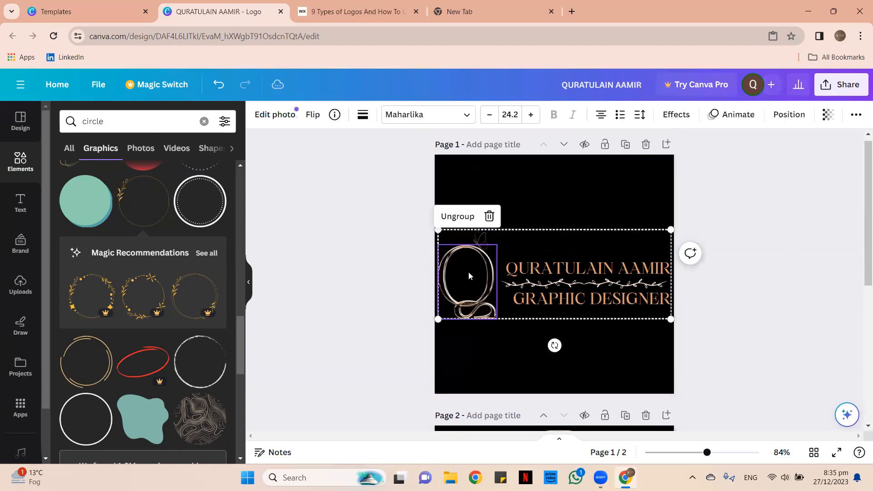
{"action": "scroll", "coordinate": [564, 186], "scroll_direction": "up", "scroll_amount": 1}
{"action": "left_click", "coordinate": [564, 186]}
{"action": "left_click", "coordinate": [477, 268]}
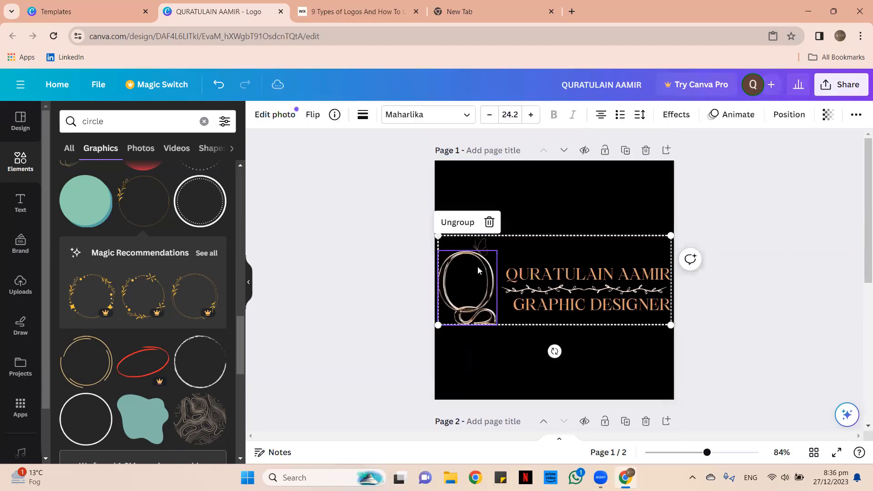
{"action": "left_click", "coordinate": [458, 230]}
{"action": "left_click_drag", "start_coordinate": [530, 250], "coordinate": [626, 337]}
{"action": "left_click", "coordinate": [597, 238]}
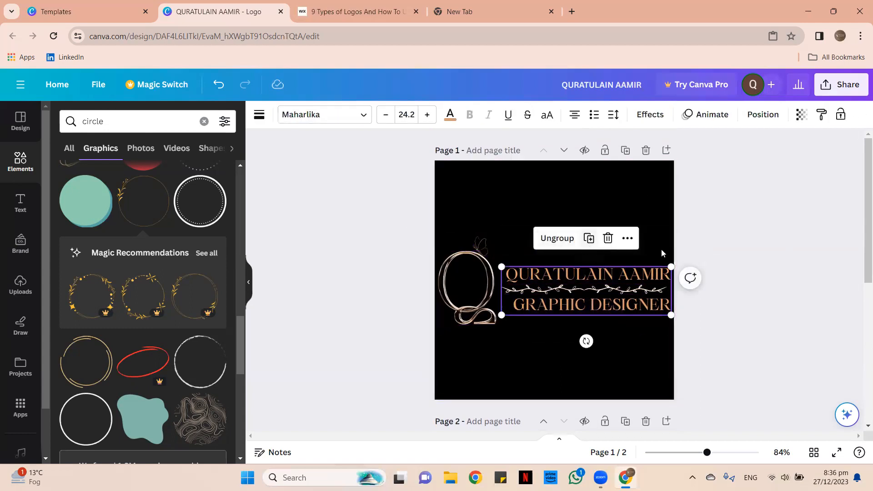
{"action": "left_click", "coordinate": [628, 238]}
{"action": "left_click", "coordinate": [612, 301]}
Add page 3, paste the text group centred on it, and search elements for 'graphic des'.
{"action": "scroll", "coordinate": [612, 298], "scroll_direction": "down", "scroll_amount": 5}
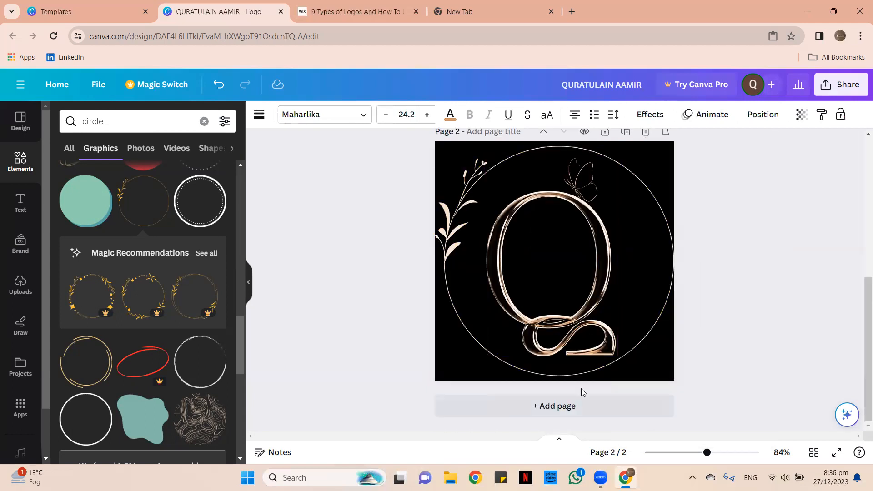
{"action": "left_click", "coordinate": [576, 406]}
{"action": "right_click", "coordinate": [529, 202]}
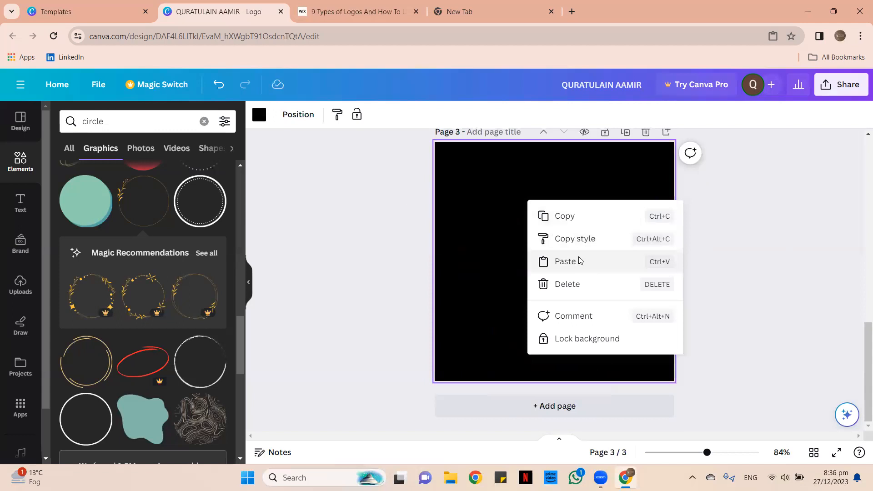
{"action": "left_click", "coordinate": [579, 261]}
{"action": "left_click_drag", "start_coordinate": [575, 254], "coordinate": [576, 269]}
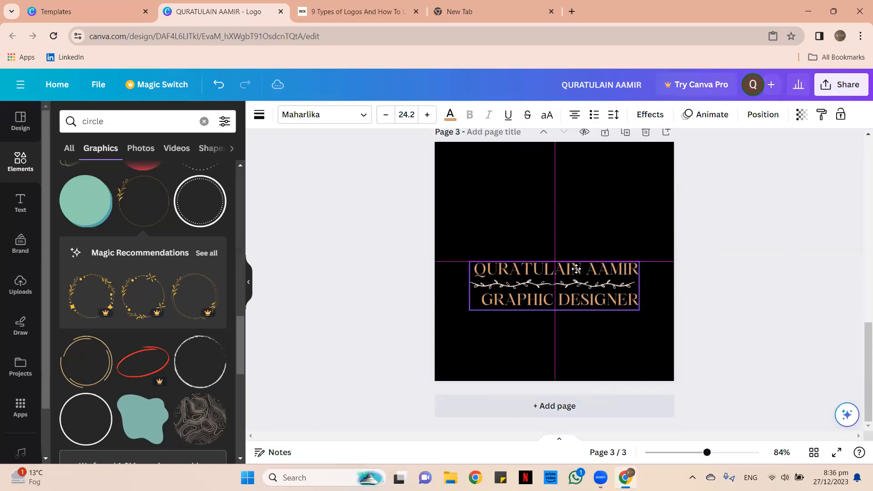
{"action": "left_click", "coordinate": [478, 228]}
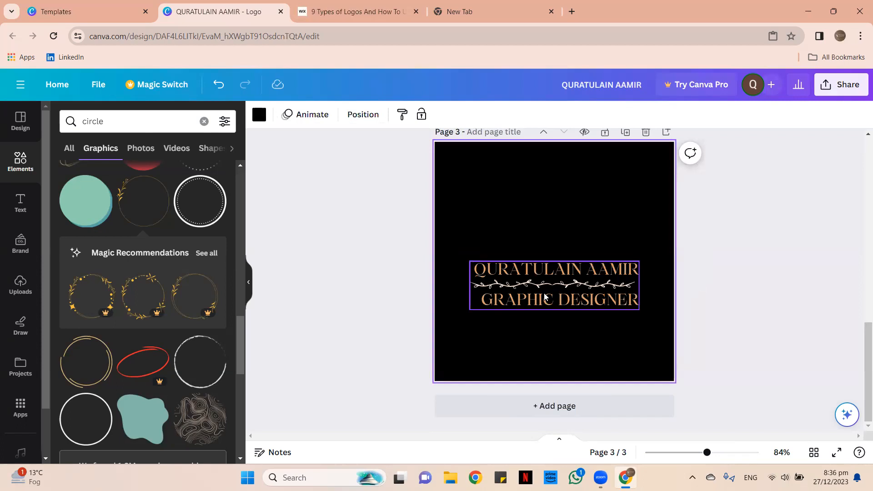
{"action": "left_click", "coordinate": [204, 121]}
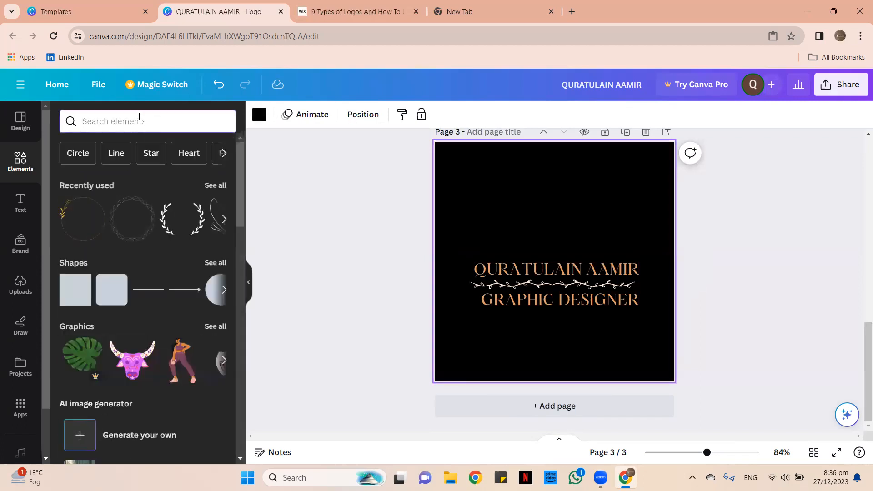
{"action": "type", "text": "graphic"}
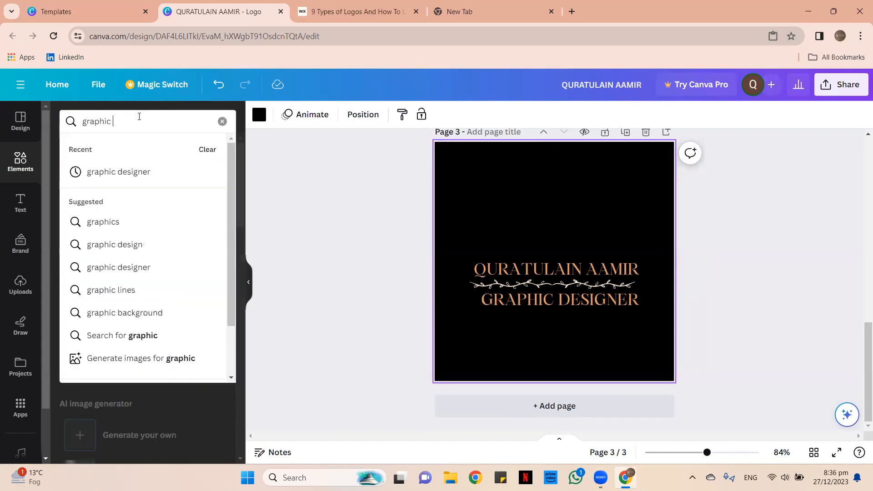
{"action": "type", "text": " des"}
Search elements for 'graphic designing' and add the laptop-and-paintbrush graphic.
{"action": "left_click", "coordinate": [177, 182]}
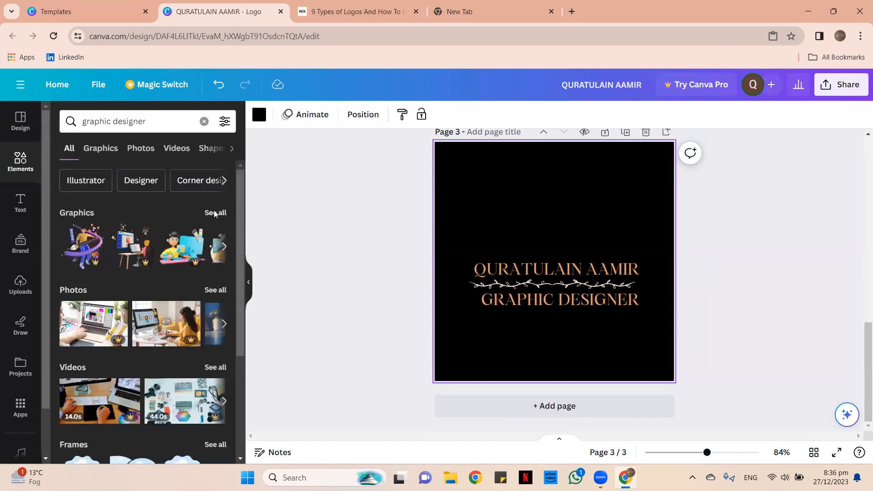
{"action": "left_click", "coordinate": [214, 213]}
{"action": "left_click", "coordinate": [161, 121]}
{"action": "key", "text": "BackSpace"}
{"action": "key", "text": "BackSpace"}
{"action": "type", "text": "ing"}
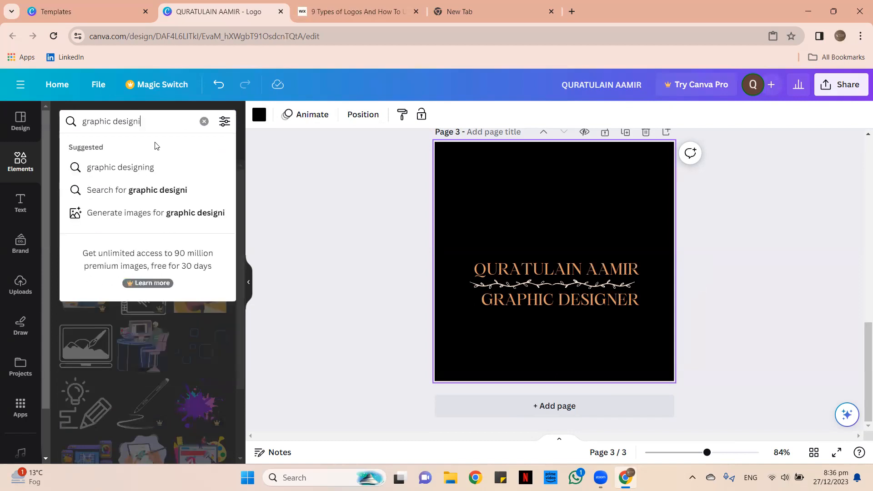
{"action": "key", "text": "Return"}
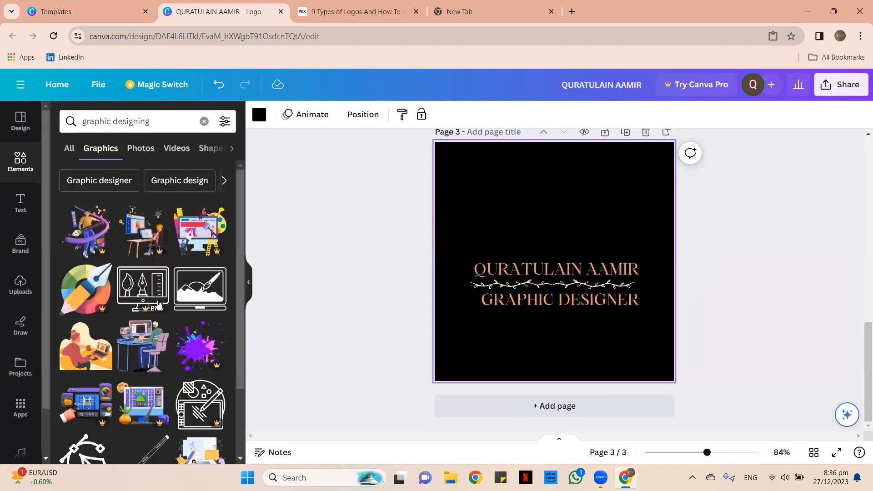
{"action": "scroll", "coordinate": [134, 263], "scroll_direction": "down", "scroll_amount": 3}
{"action": "scroll", "coordinate": [135, 264], "scroll_direction": "up", "scroll_amount": 3}
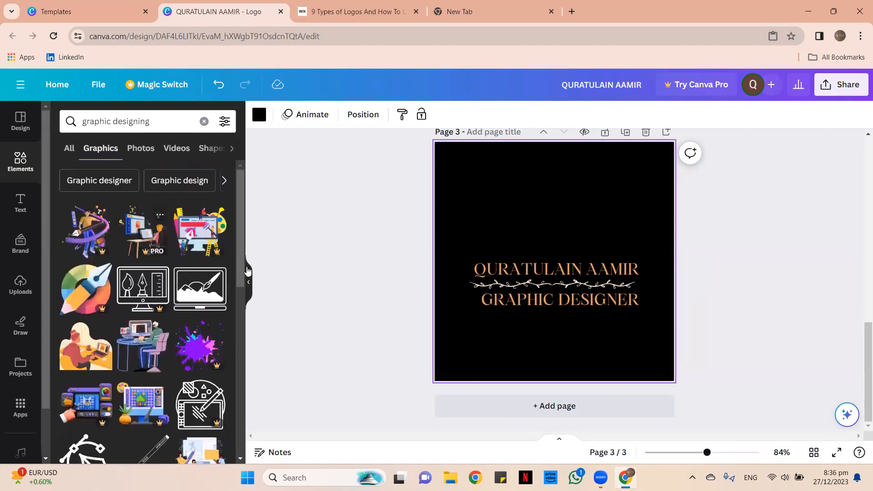
{"action": "left_click", "coordinate": [201, 287]}
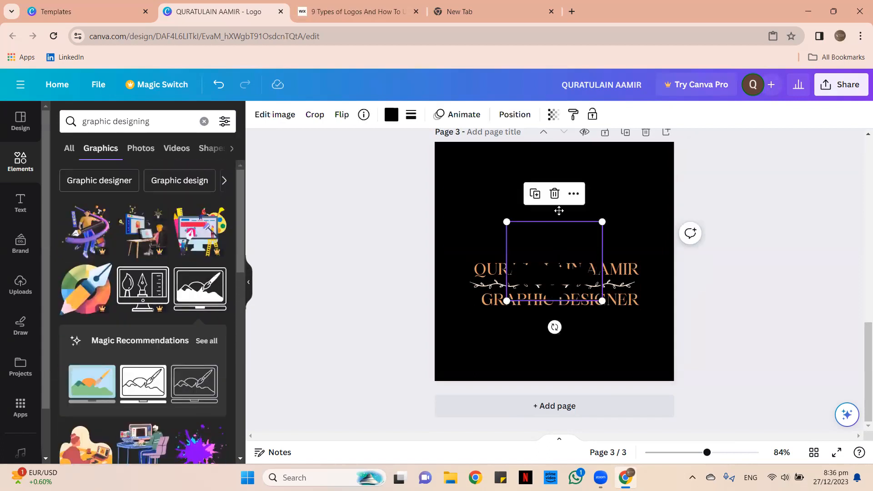
Move the laptop graphic above the text and recolour it tan.
{"action": "left_click_drag", "start_coordinate": [559, 244], "coordinate": [559, 200]}
{"action": "left_click", "coordinate": [391, 114]}
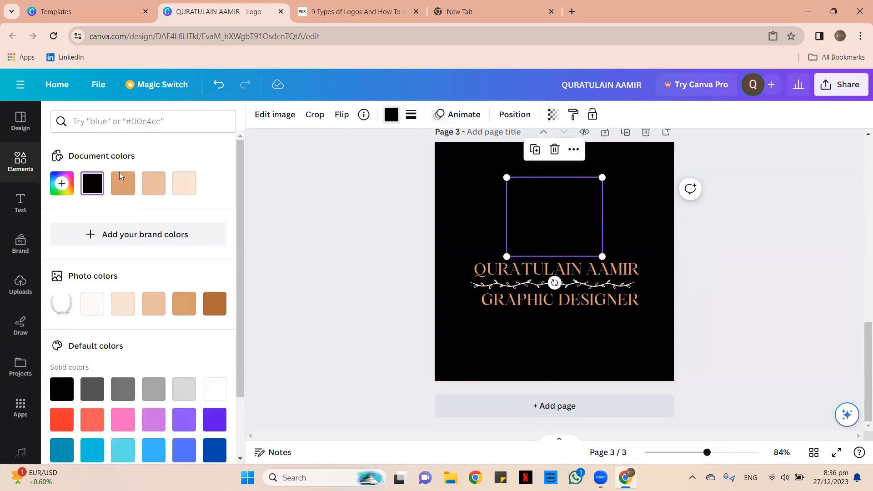
{"action": "left_click", "coordinate": [185, 184]}
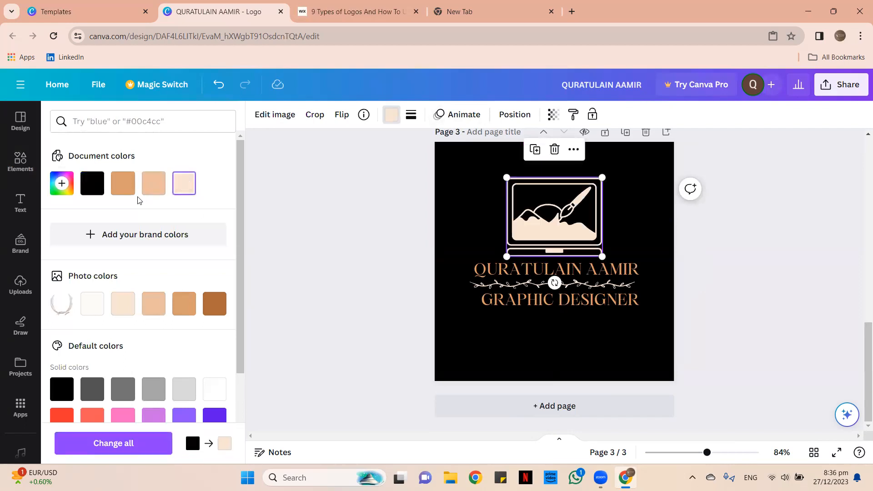
{"action": "left_click", "coordinate": [153, 183]}
{"action": "key", "text": "Escape"}
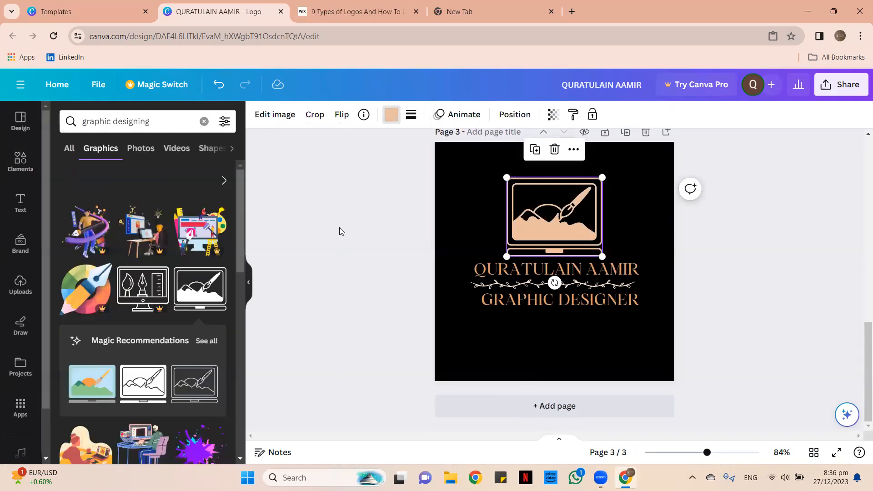
{"action": "left_click", "coordinate": [391, 114]}
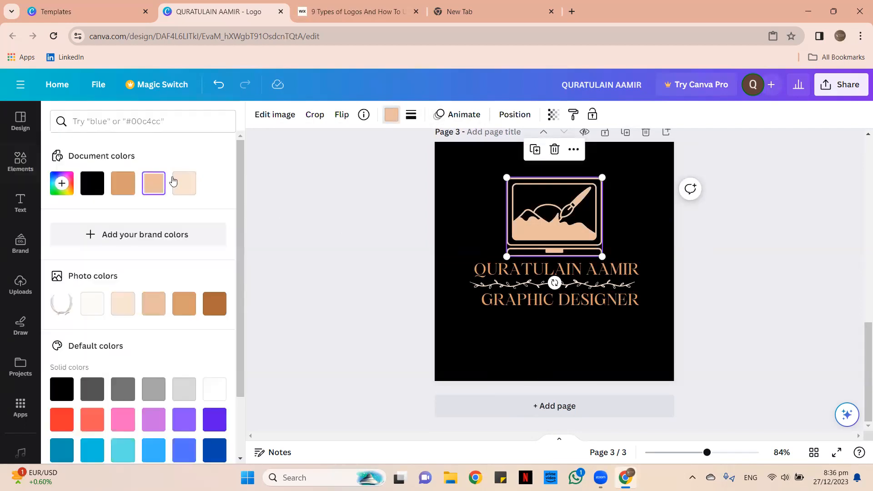
{"action": "left_click", "coordinate": [123, 184]}
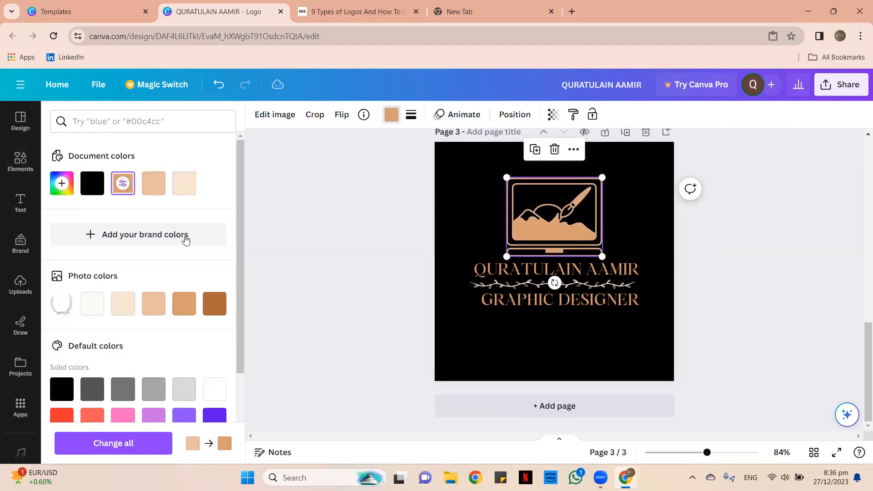
{"action": "left_click", "coordinate": [208, 300]}
{"action": "left_click", "coordinate": [184, 183]}
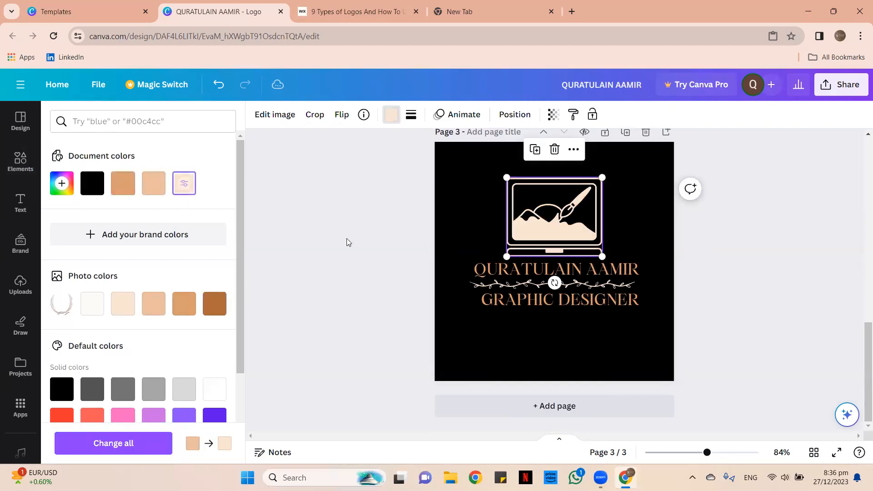
{"action": "left_click", "coordinate": [101, 305]}
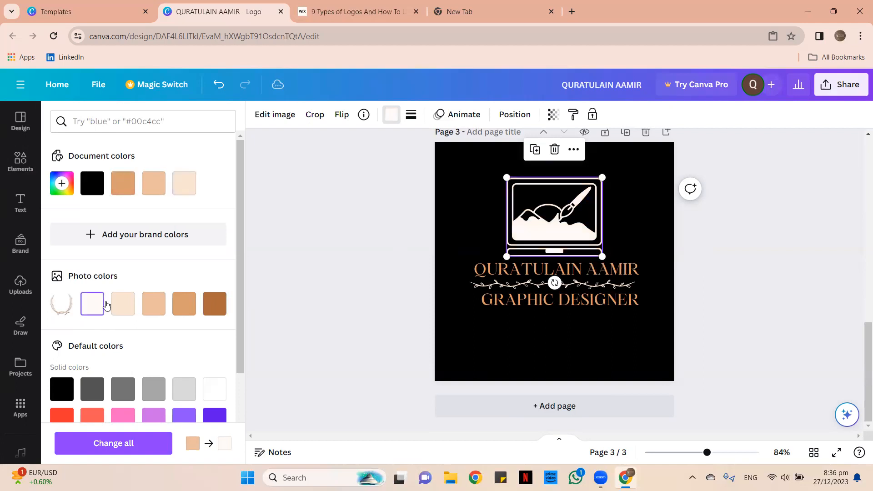
{"action": "left_click", "coordinate": [183, 312]}
Shrink the laptop graphic and centre it above the name.
{"action": "left_click", "coordinate": [386, 253]}
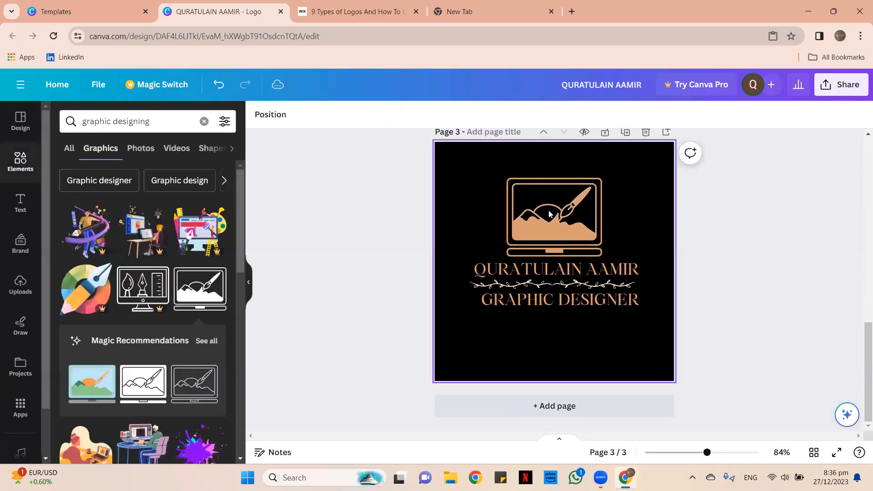
{"action": "left_click", "coordinate": [534, 209]}
{"action": "left_click_drag", "start_coordinate": [507, 178], "coordinate": [542, 208]}
{"action": "left_click_drag", "start_coordinate": [589, 233], "coordinate": [570, 232]}
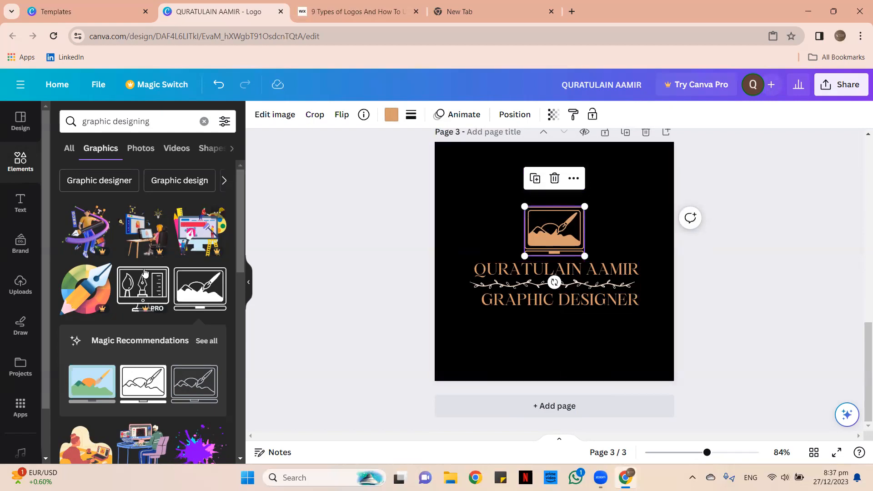
{"action": "scroll", "coordinate": [143, 267], "scroll_direction": "down", "scroll_amount": 10}
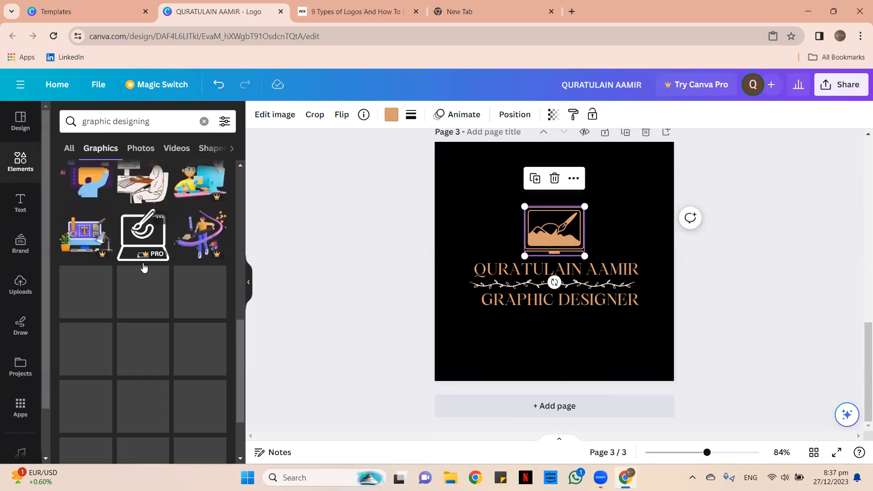
{"action": "scroll", "coordinate": [146, 273], "scroll_direction": "up", "scroll_amount": 3}
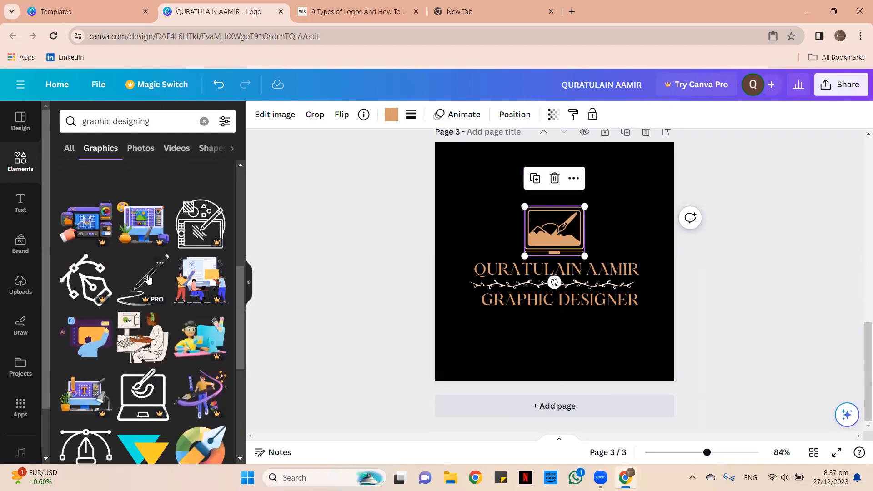
{"action": "scroll", "coordinate": [148, 278], "scroll_direction": "down", "scroll_amount": 5}
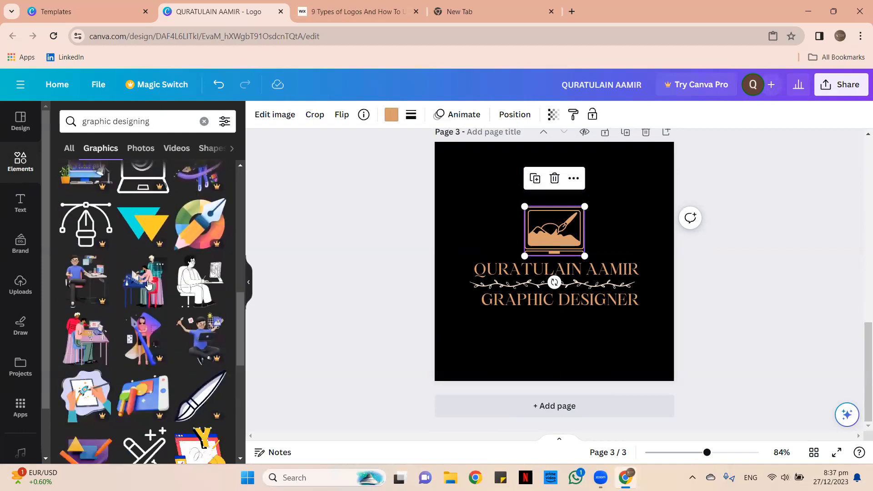
{"action": "scroll", "coordinate": [148, 284], "scroll_direction": "down", "scroll_amount": 5}
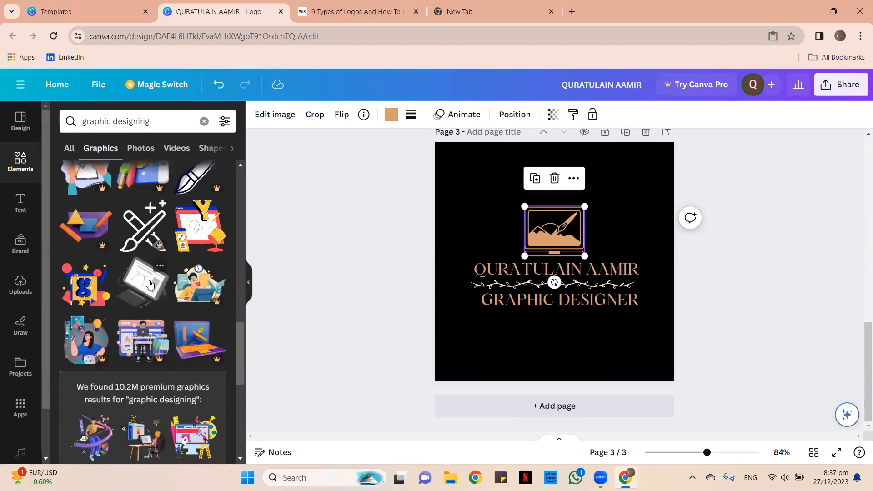
{"action": "left_click", "coordinate": [463, 215]}
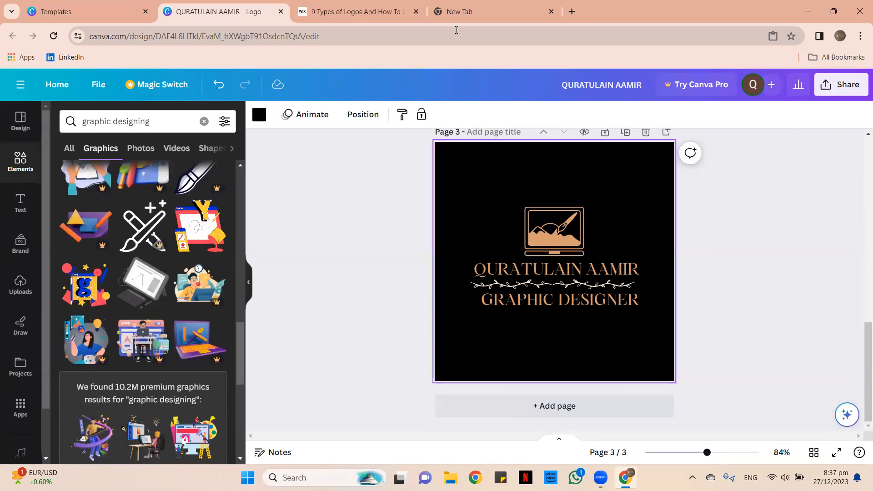
Load pngegg.com in the empty new Chrome tab.
{"action": "left_click", "coordinate": [455, 11]}
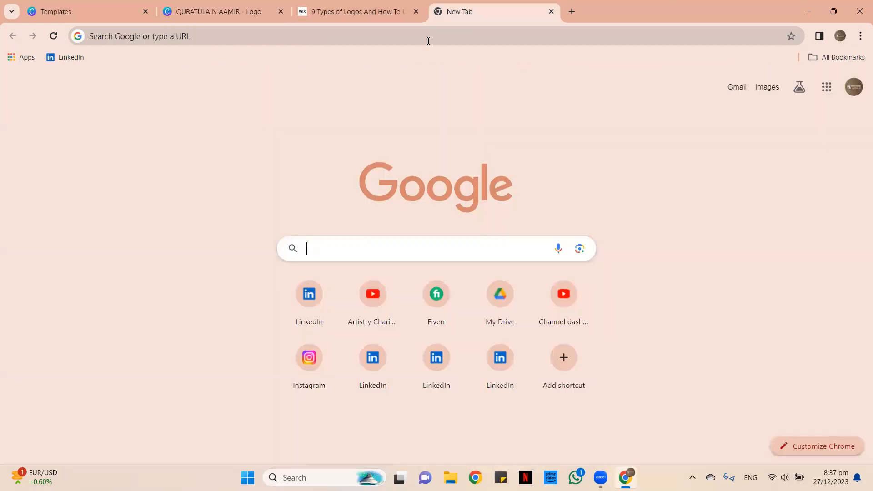
{"action": "left_click", "coordinate": [286, 37]}
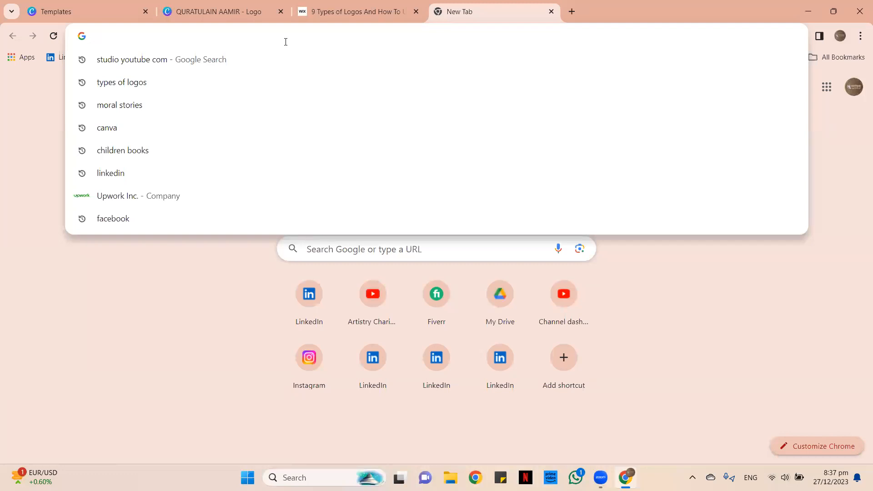
{"action": "type", "text": "png"}
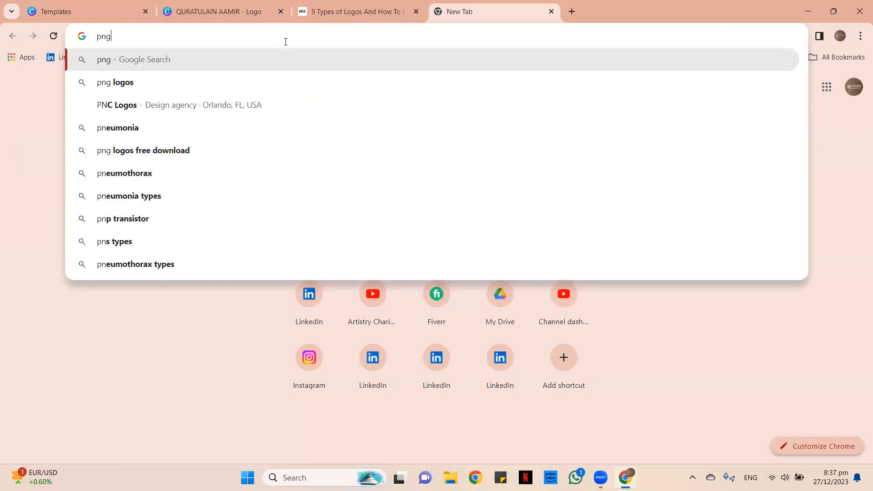
{"action": "type", "text": "egg"}
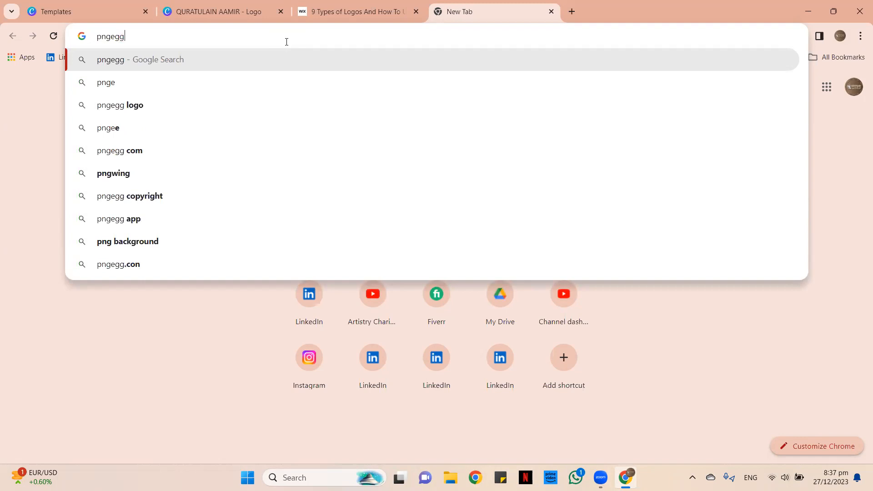
{"action": "type", "text": ".com"}
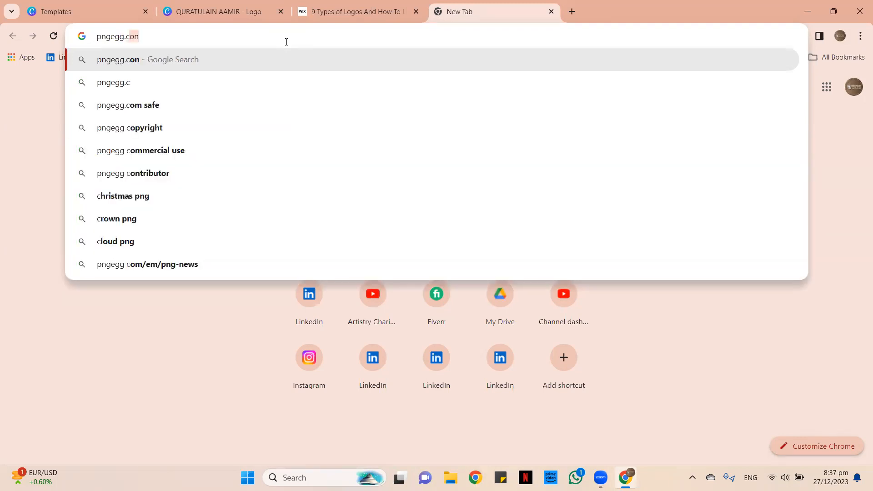
{"action": "key", "text": "Return"}
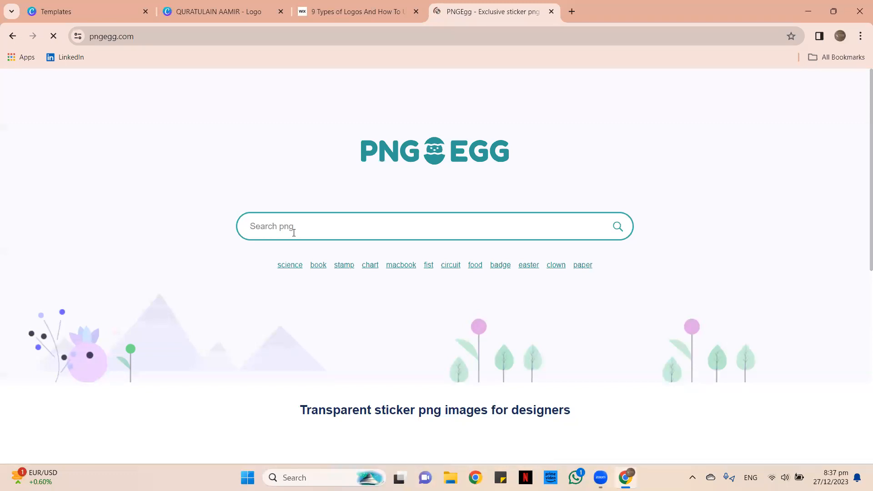
Search PNGEgg for graphic designer images and open the watercolour pencil result.
{"action": "left_click", "coordinate": [294, 231]}
{"action": "type", "text": "gr"}
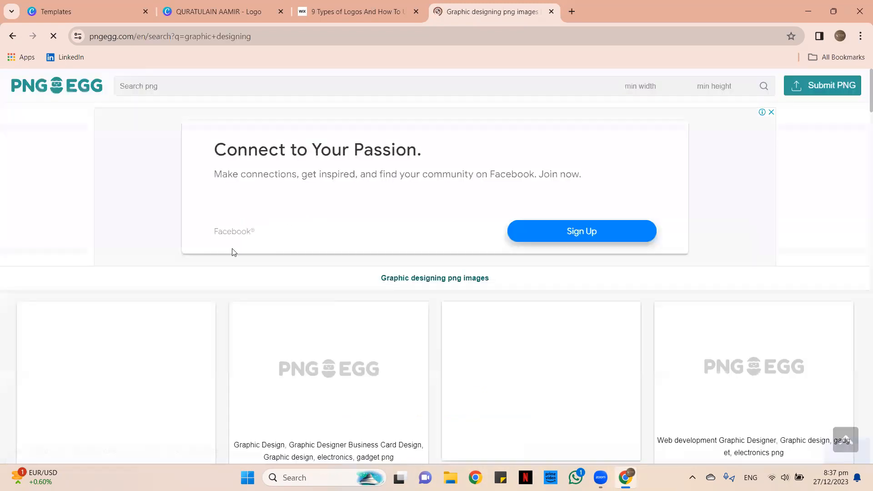
{"action": "scroll", "coordinate": [231, 243], "scroll_direction": "down", "scroll_amount": 3}
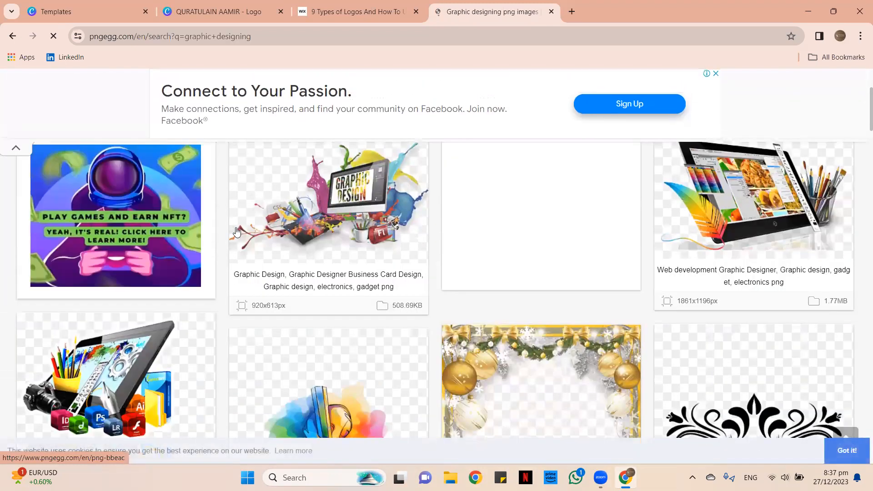
{"action": "scroll", "coordinate": [255, 242], "scroll_direction": "down", "scroll_amount": 6}
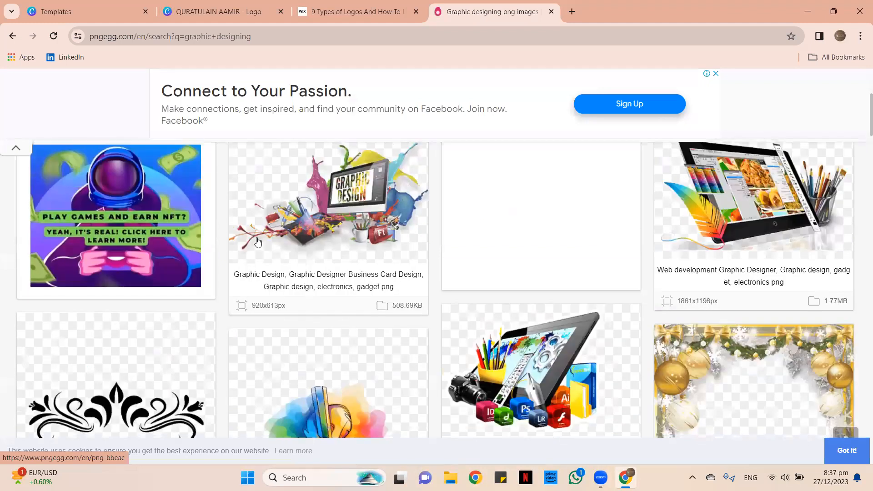
{"action": "scroll", "coordinate": [378, 254], "scroll_direction": "up", "scroll_amount": 2}
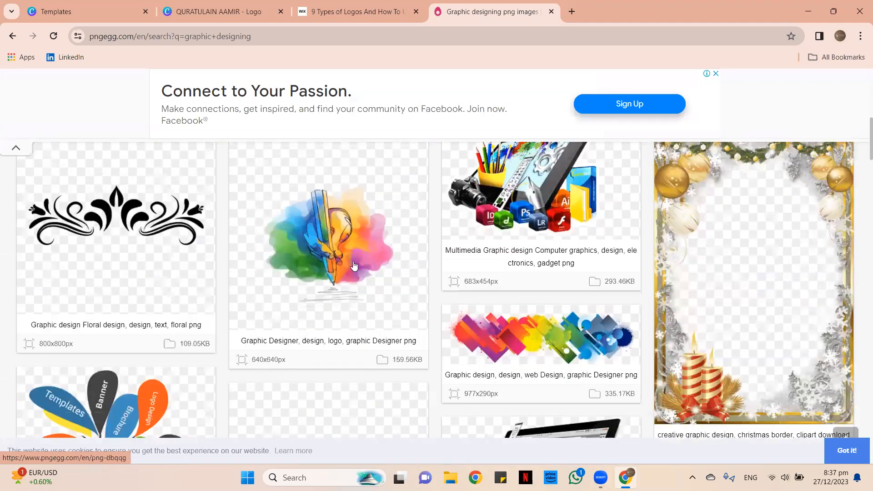
{"action": "scroll", "coordinate": [339, 228], "scroll_direction": "down", "scroll_amount": 3}
{"action": "scroll", "coordinate": [337, 198], "scroll_direction": "up", "scroll_amount": 2}
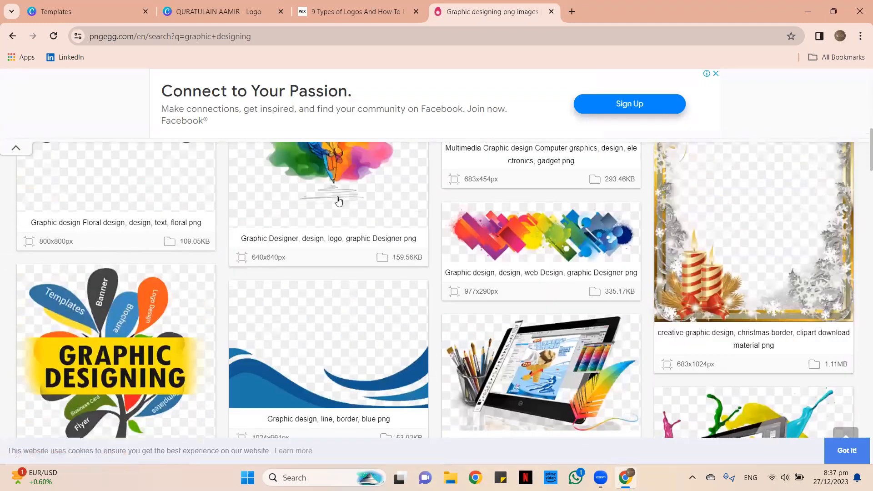
{"action": "left_click", "coordinate": [338, 199]}
Download the free PNG, dismissing the ad and solving the letter captcha.
{"action": "scroll", "coordinate": [508, 223], "scroll_direction": "down", "scroll_amount": 5}
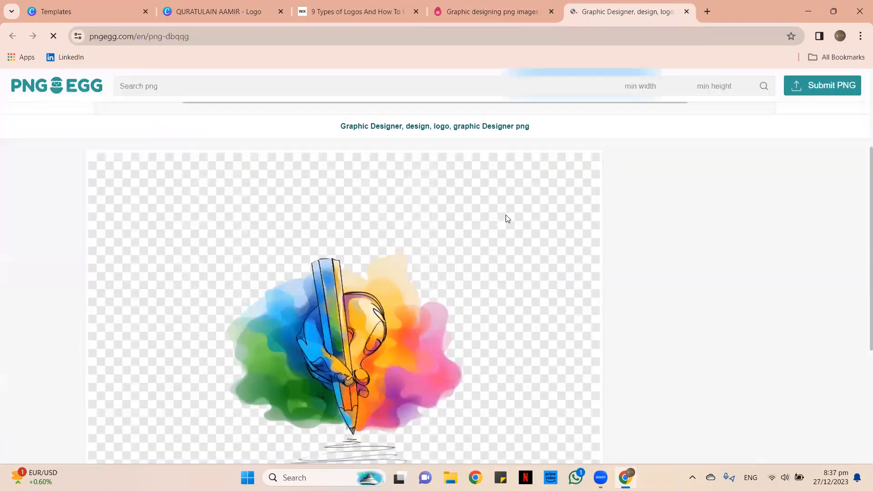
{"action": "scroll", "coordinate": [456, 247], "scroll_direction": "down", "scroll_amount": 5}
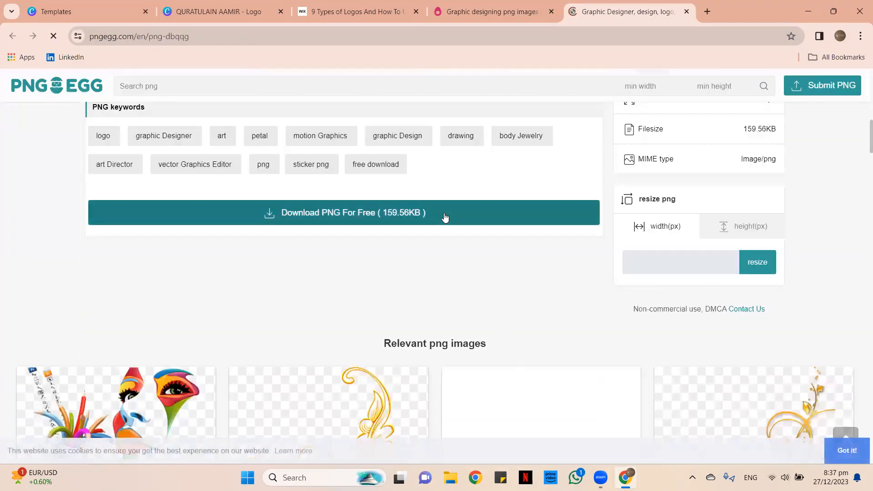
{"action": "left_click", "coordinate": [446, 217]}
{"action": "left_click", "coordinate": [471, 317]}
{"action": "scroll", "coordinate": [434, 233], "scroll_direction": "down", "scroll_amount": 6}
{"action": "left_click", "coordinate": [431, 155]}
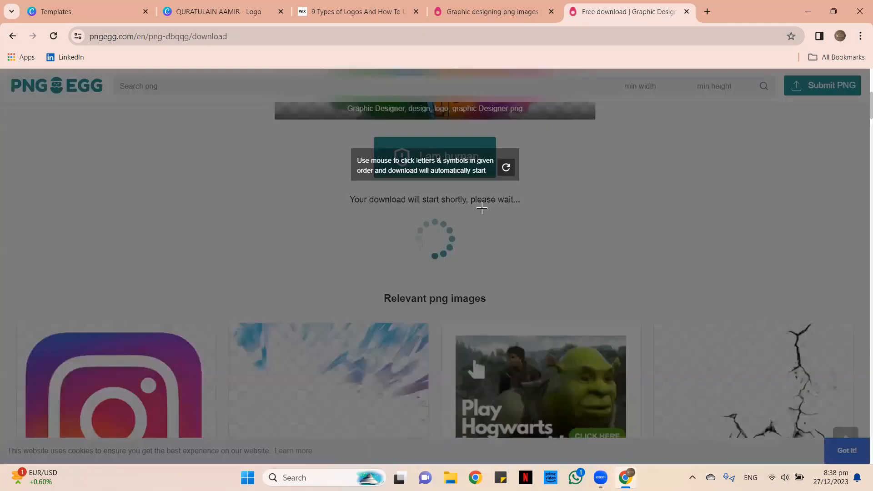
{"action": "left_click", "coordinate": [421, 196]}
{"action": "left_click", "coordinate": [444, 324]}
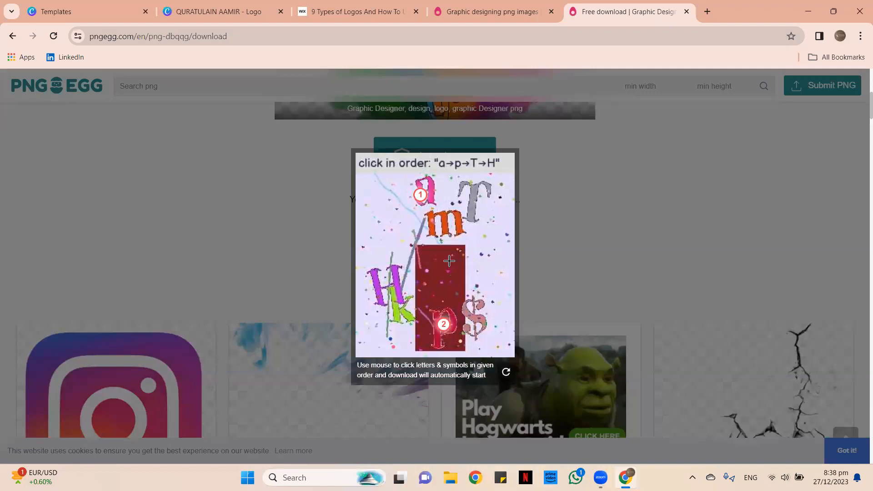
{"action": "left_click", "coordinate": [481, 185]}
{"action": "left_click", "coordinate": [395, 278]}
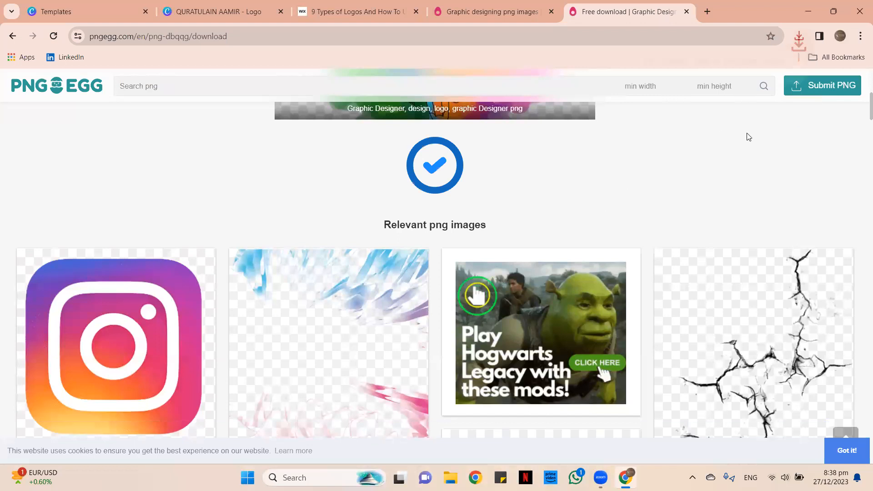
Upload the downloaded pngegg pencil image to Canva's uploads.
{"action": "left_click", "coordinate": [214, 12]}
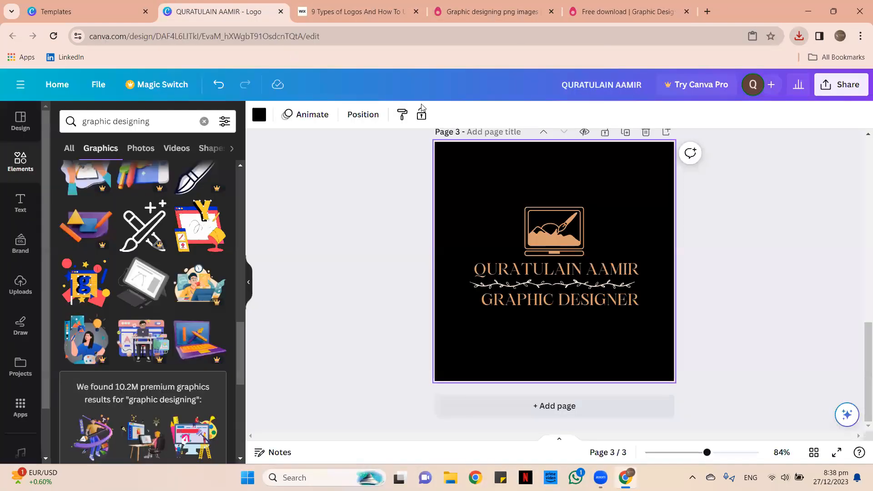
{"action": "left_click", "coordinate": [20, 286]}
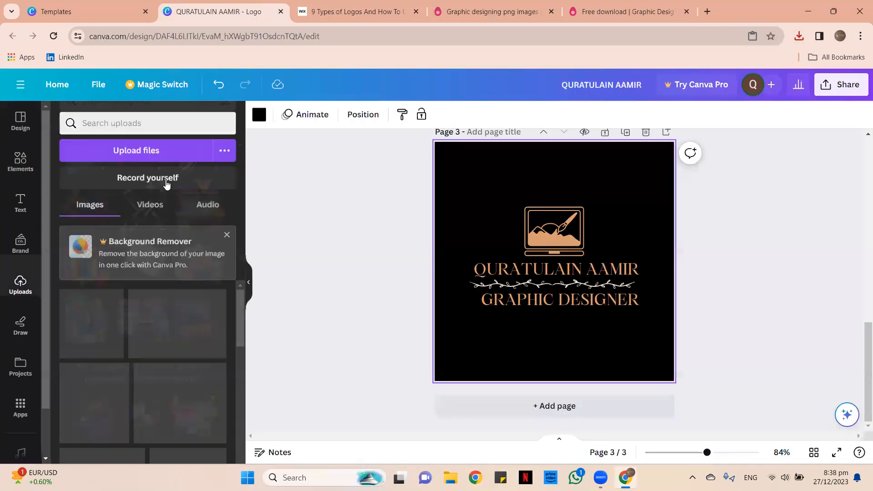
{"action": "left_click", "coordinate": [160, 151]}
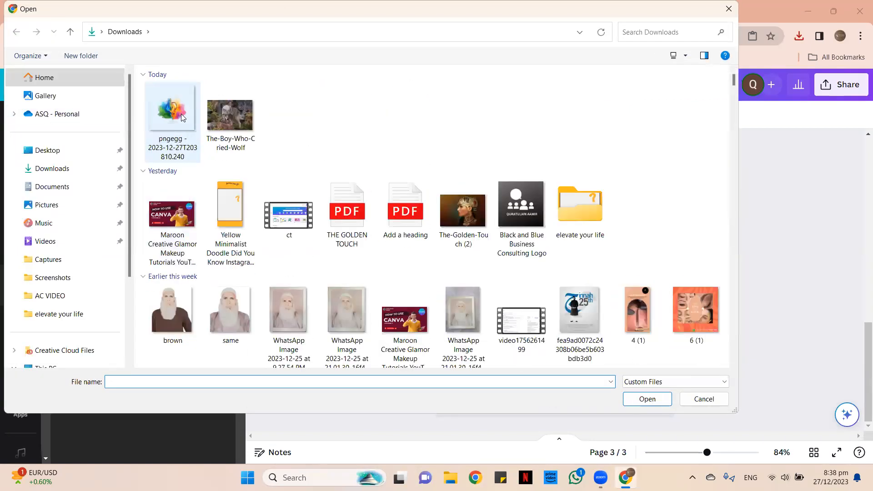
{"action": "double_click", "coordinate": [181, 114]}
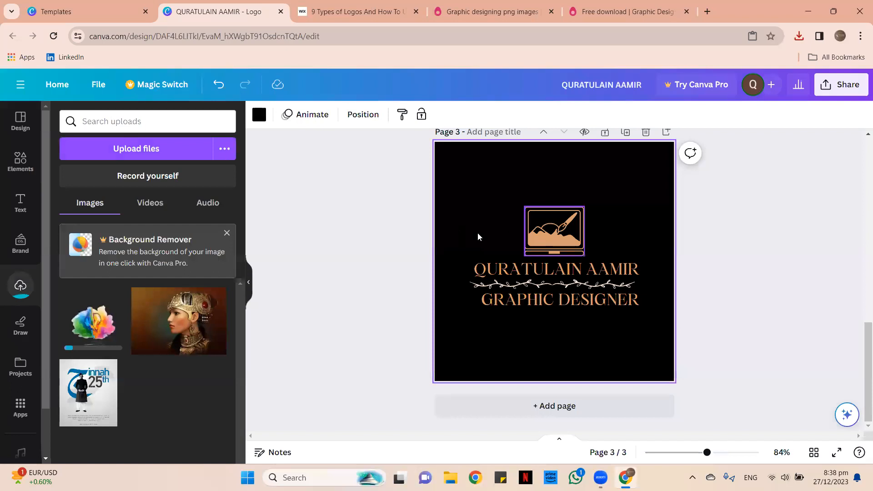
Delete the laptop icon from page 3 and select the name-and-subtitle group.
{"action": "left_click", "coordinate": [546, 214]}
{"action": "key", "text": "Delete"}
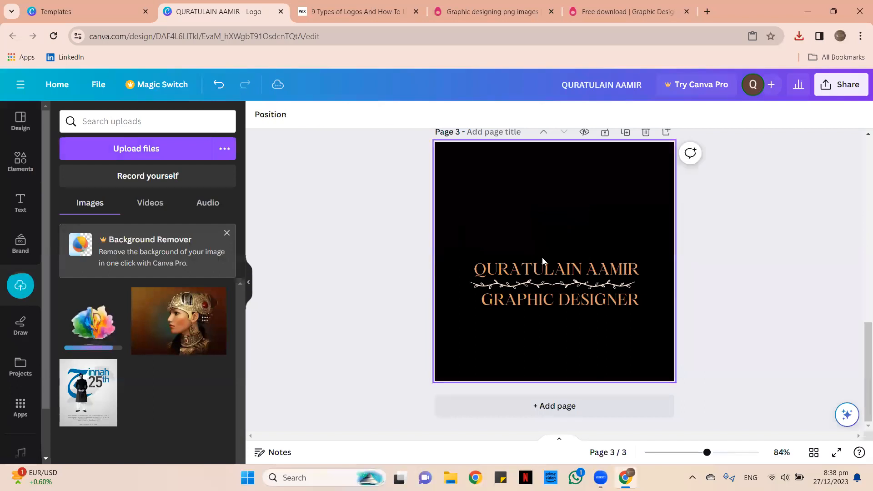
{"action": "left_click", "coordinate": [550, 281]}
Ungroup the name and subtitle and make page 3's background white.
{"action": "left_click", "coordinate": [585, 233]}
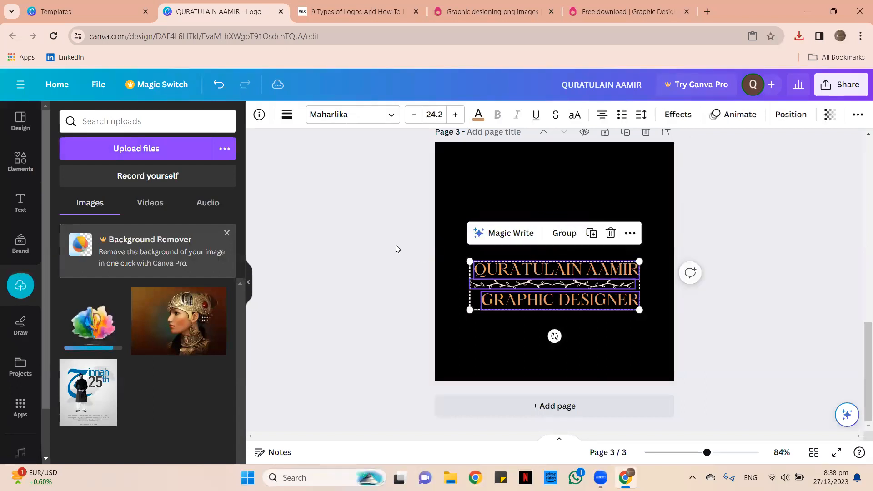
{"action": "left_click", "coordinate": [396, 248]}
{"action": "left_click", "coordinate": [479, 270]}
{"action": "left_click", "coordinate": [461, 203]}
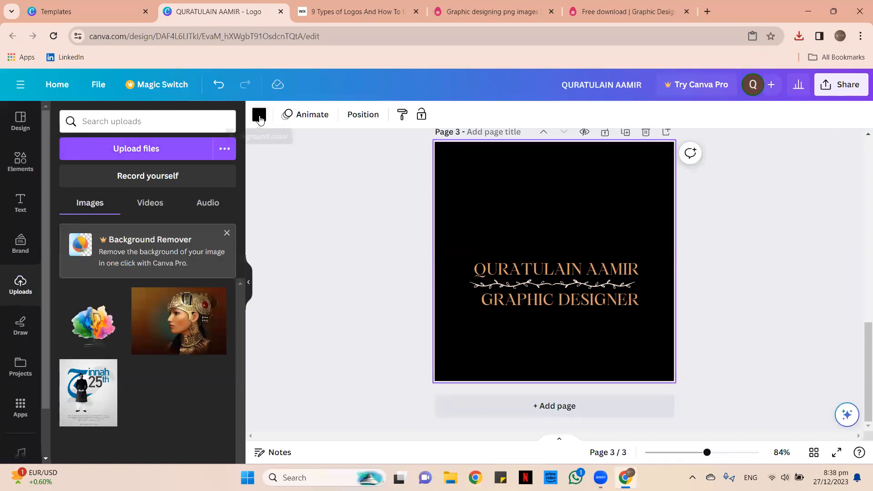
{"action": "left_click", "coordinate": [260, 115]}
{"action": "scroll", "coordinate": [97, 275], "scroll_direction": "down", "scroll_amount": 4}
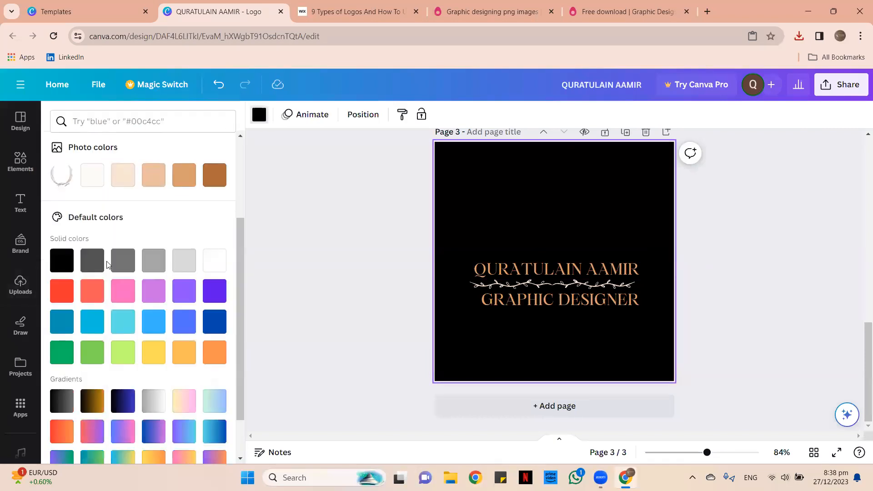
{"action": "left_click", "coordinate": [216, 205]}
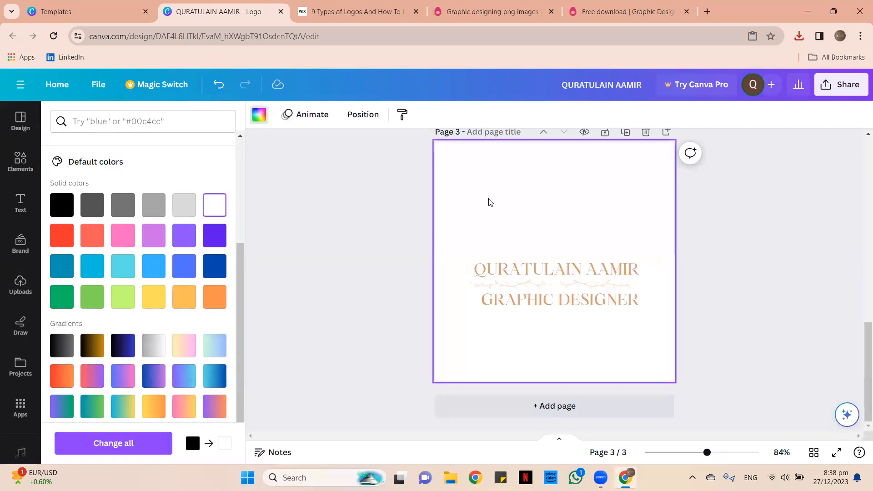
Add the uploaded pencil image to page 3 above the name.
{"action": "left_click", "coordinate": [20, 284]}
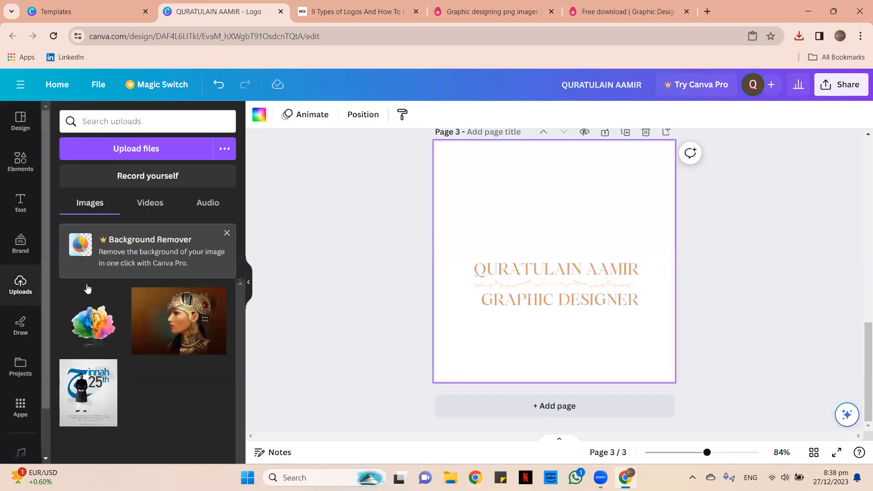
{"action": "left_click", "coordinate": [94, 335]}
{"action": "left_click_drag", "start_coordinate": [554, 250], "coordinate": [554, 194]}
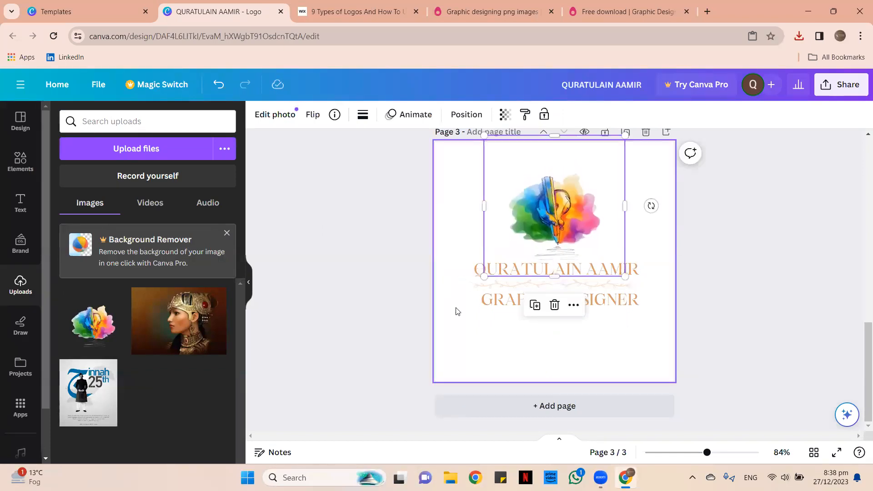
{"action": "left_click", "coordinate": [487, 269]}
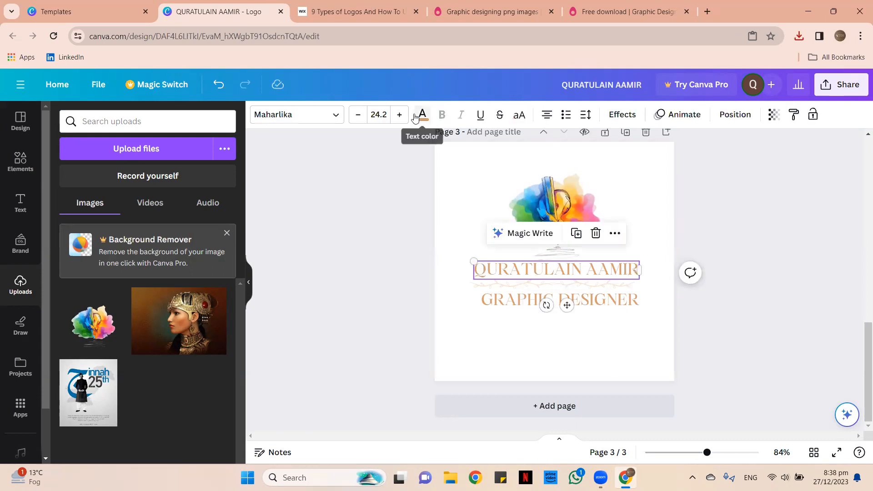
Colour the name text blue and GRAPHIC DESIGNER pink.
{"action": "left_click", "coordinate": [422, 115]}
{"action": "scroll", "coordinate": [152, 284], "scroll_direction": "down", "scroll_amount": 1}
{"action": "left_click", "coordinate": [121, 280]}
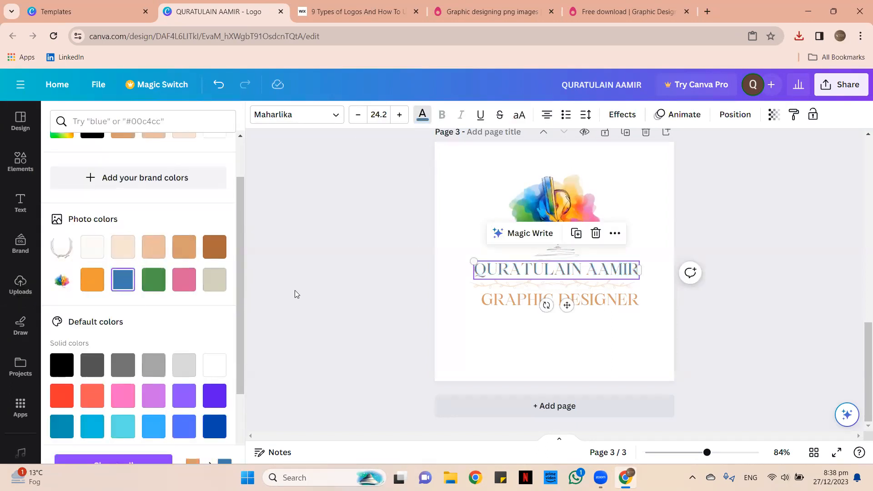
{"action": "left_click", "coordinate": [501, 303]}
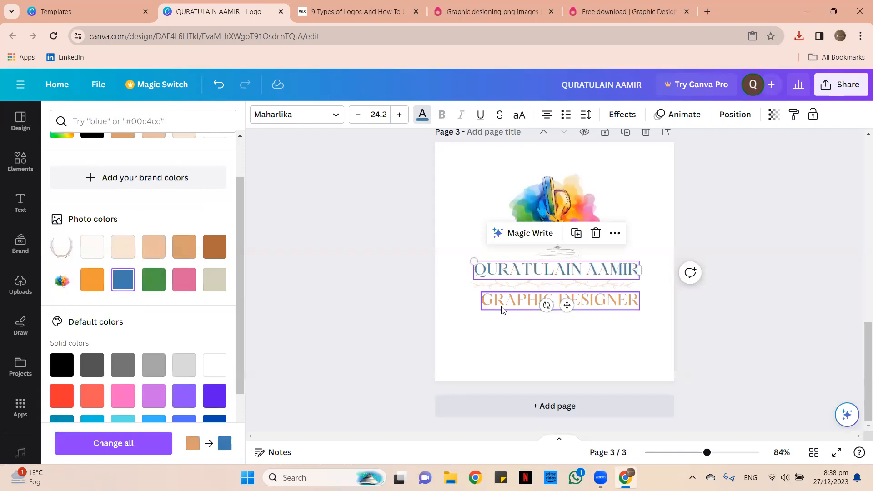
{"action": "left_click", "coordinate": [184, 279]}
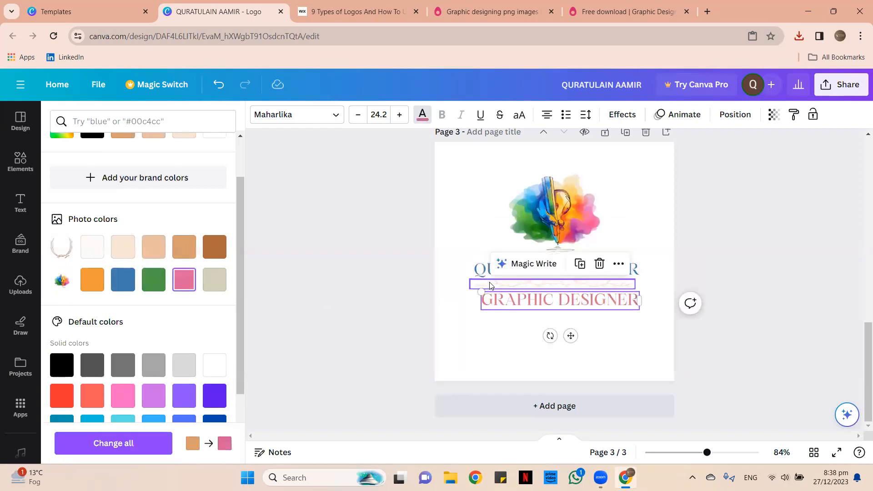
Recolour the divider orange, then delete it.
{"action": "left_click", "coordinate": [491, 283]}
{"action": "left_click", "coordinate": [392, 114]}
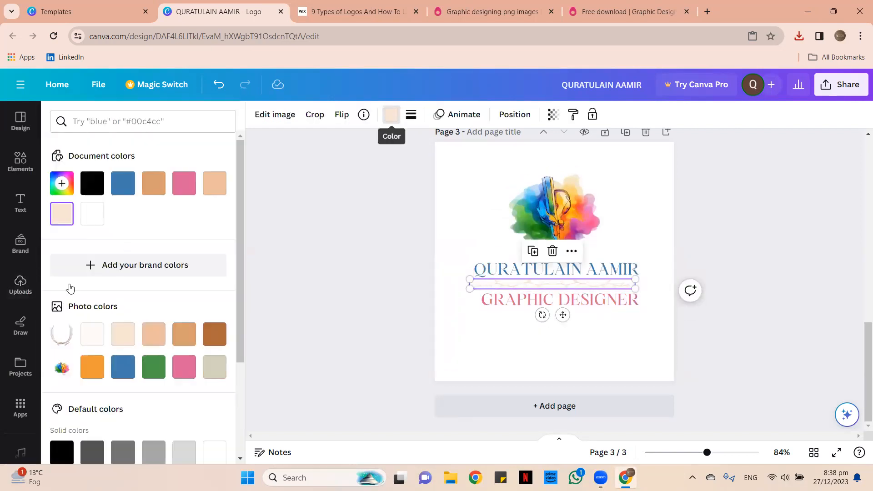
{"action": "scroll", "coordinate": [137, 209], "scroll_direction": "down", "scroll_amount": 3}
{"action": "left_click", "coordinate": [103, 231]}
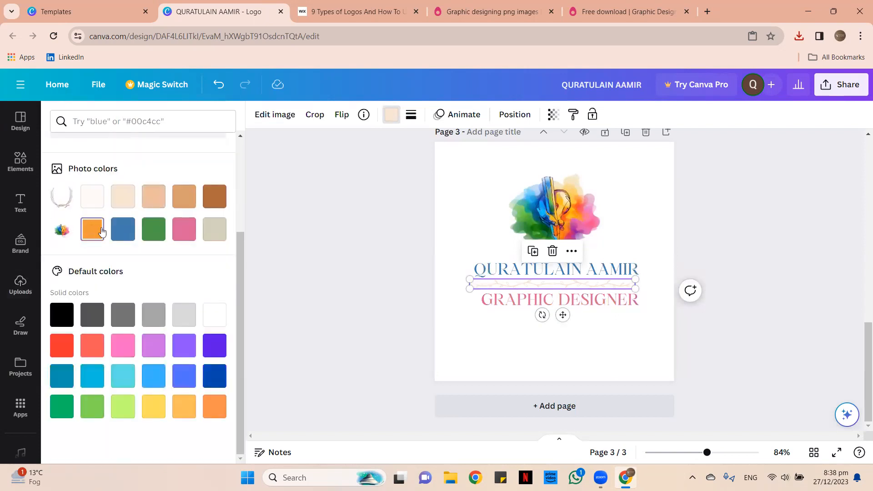
{"action": "left_click", "coordinate": [620, 339]}
{"action": "left_click_drag", "start_coordinate": [623, 333], "coordinate": [469, 206]}
{"action": "left_click", "coordinate": [469, 256]}
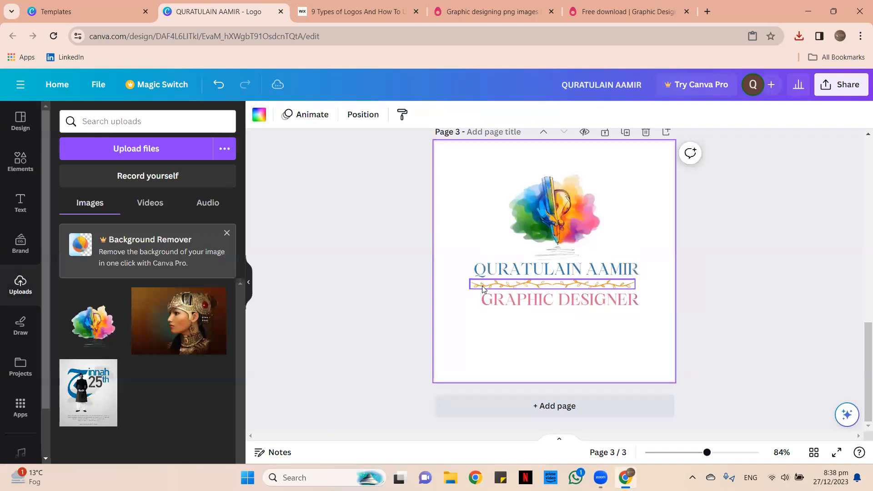
{"action": "left_click", "coordinate": [482, 286]}
{"action": "left_click", "coordinate": [552, 253]}
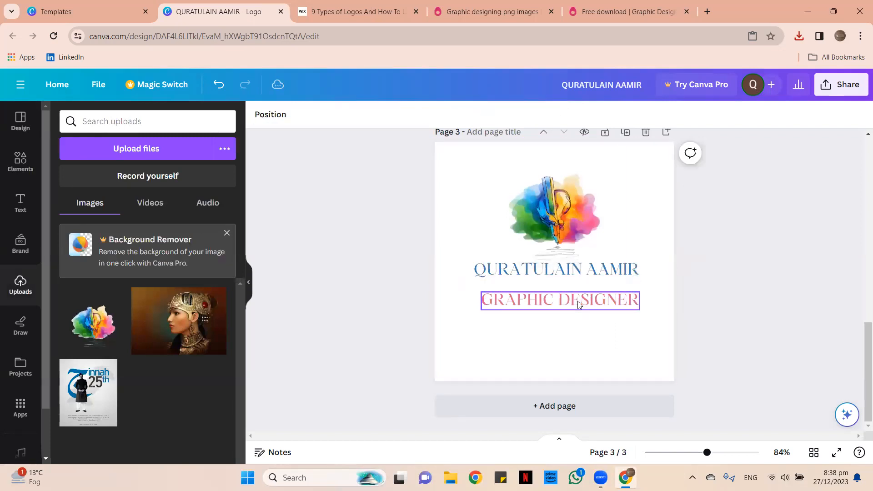
Shrink GRAPHIC DESIGNER to about 13.7, centre it under the name, and move the logo lower.
{"action": "left_click", "coordinate": [578, 301]}
{"action": "left_click_drag", "start_coordinate": [639, 311], "coordinate": [573, 301]}
{"action": "left_click_drag", "start_coordinate": [537, 327], "coordinate": [565, 315]}
{"action": "left_click", "coordinate": [639, 339]}
{"action": "left_click_drag", "start_coordinate": [618, 322], "coordinate": [484, 211]}
{"action": "left_click_drag", "start_coordinate": [553, 233], "coordinate": [551, 263]}
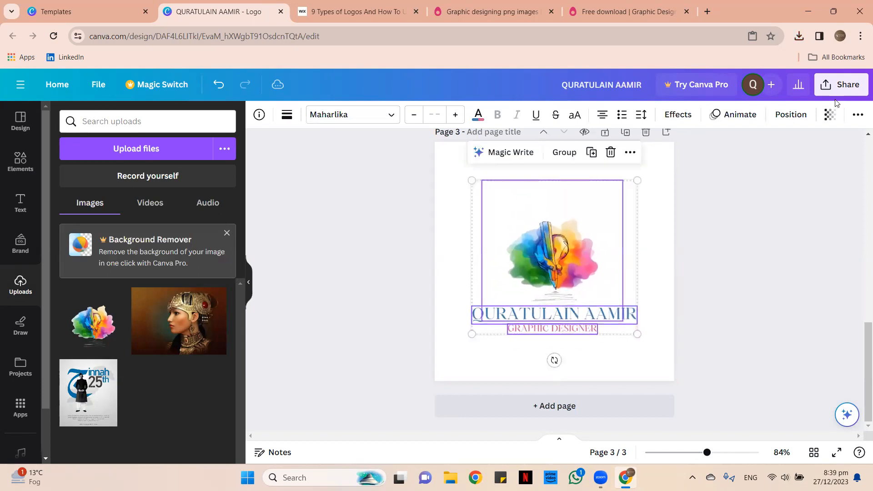
Group the image and text, centre the logo vertically on the page, then ungroup it.
{"action": "left_click", "coordinate": [563, 153]}
{"action": "left_click", "coordinate": [769, 116]}
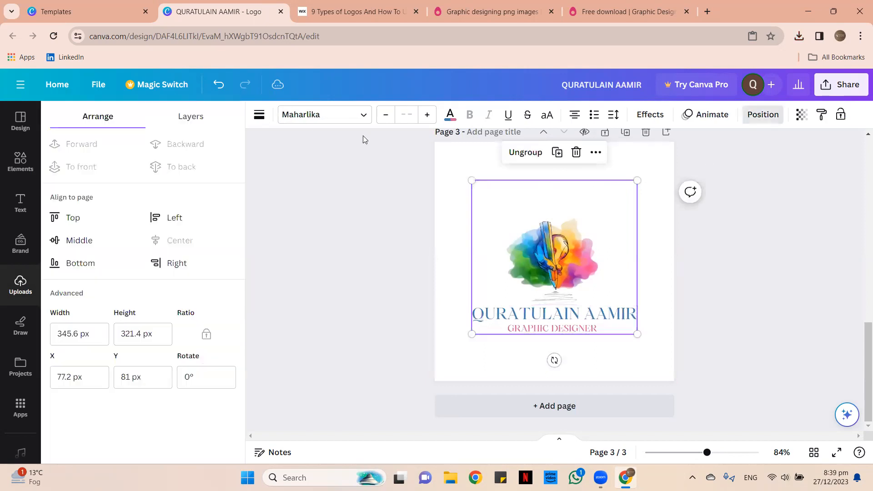
{"action": "left_click", "coordinate": [134, 240]}
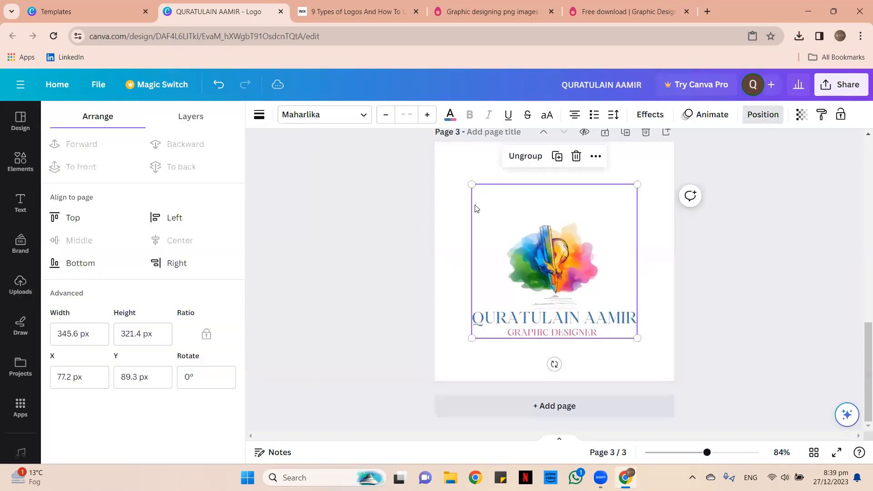
{"action": "left_click", "coordinate": [444, 211]}
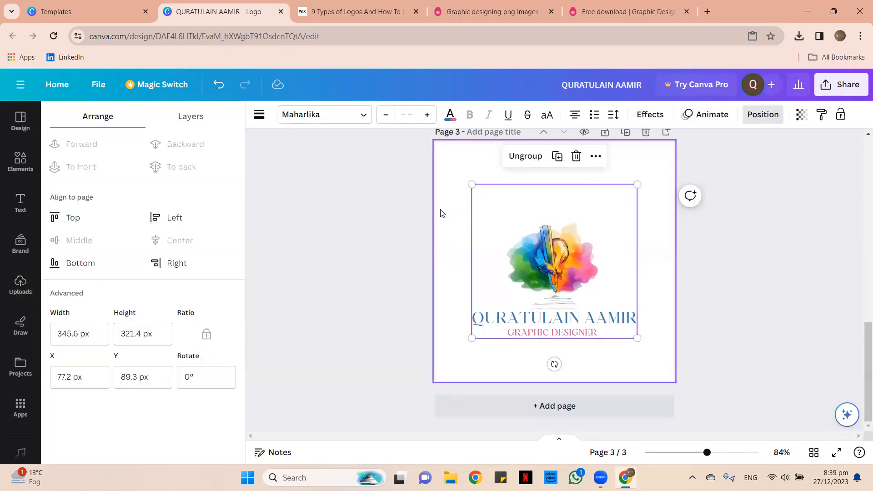
{"action": "left_click", "coordinate": [483, 315]}
{"action": "left_click", "coordinate": [517, 161]}
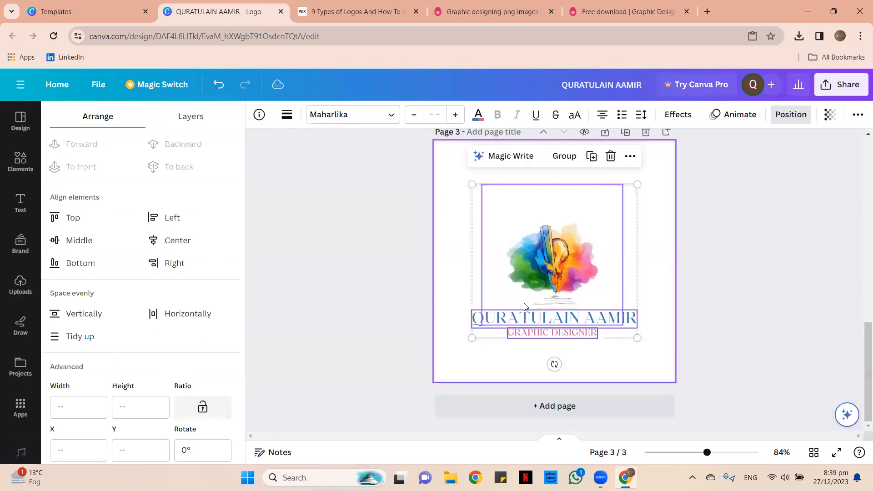
Make the name text black and the GRAPHIC DESIGNER subtitle light grey-beige.
{"action": "left_click", "coordinate": [438, 201]}
{"action": "left_click", "coordinate": [523, 316]}
{"action": "left_click", "coordinate": [423, 114]}
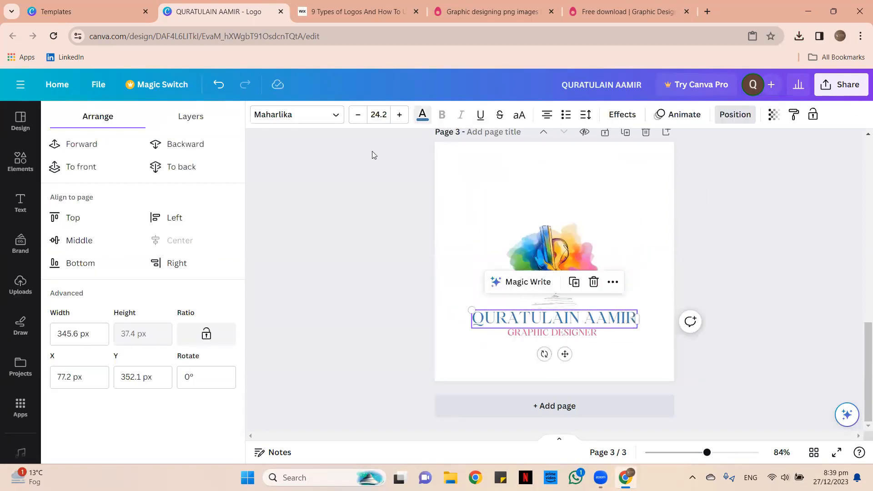
{"action": "left_click", "coordinate": [92, 177]}
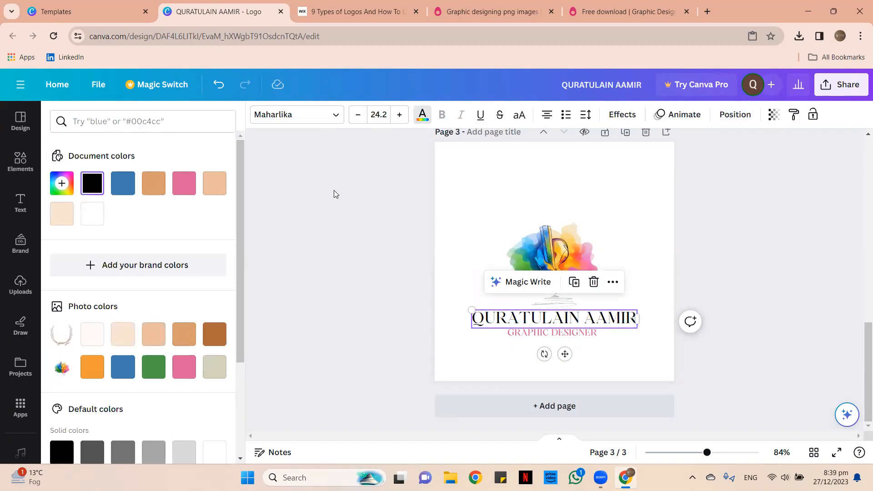
{"action": "left_click", "coordinate": [334, 190]}
{"action": "left_click", "coordinate": [559, 338]}
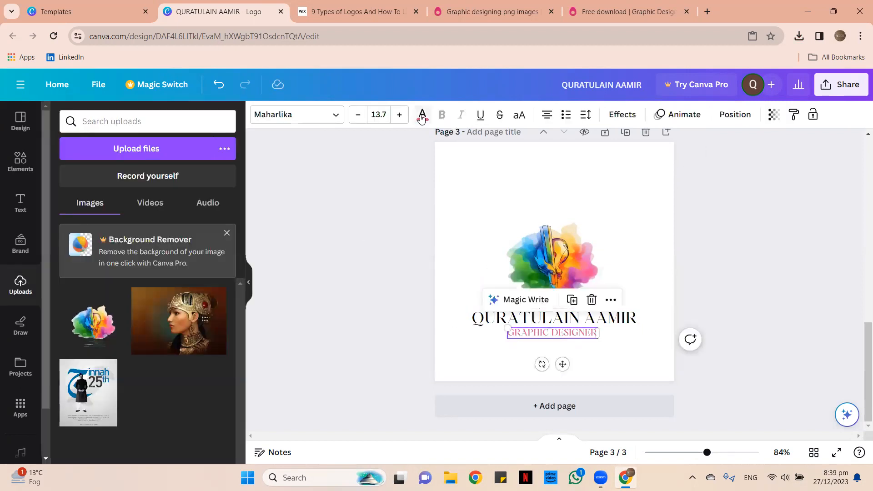
{"action": "left_click", "coordinate": [422, 115]}
{"action": "left_click", "coordinate": [93, 182]}
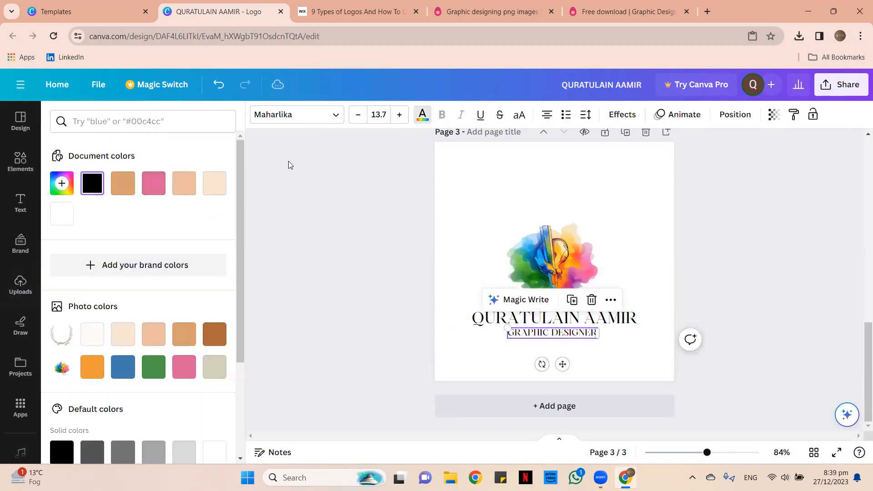
{"action": "scroll", "coordinate": [181, 240], "scroll_direction": "down", "scroll_amount": 3}
{"action": "left_click", "coordinate": [229, 256]}
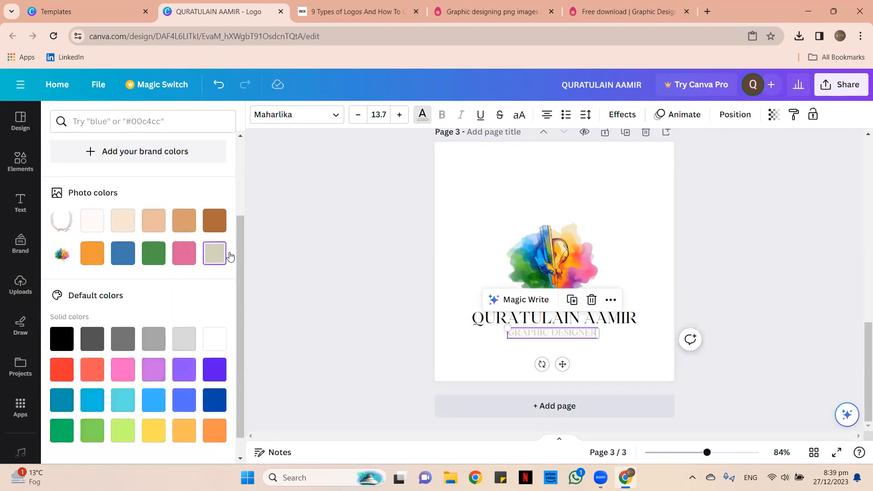
{"action": "left_click", "coordinate": [572, 348]}
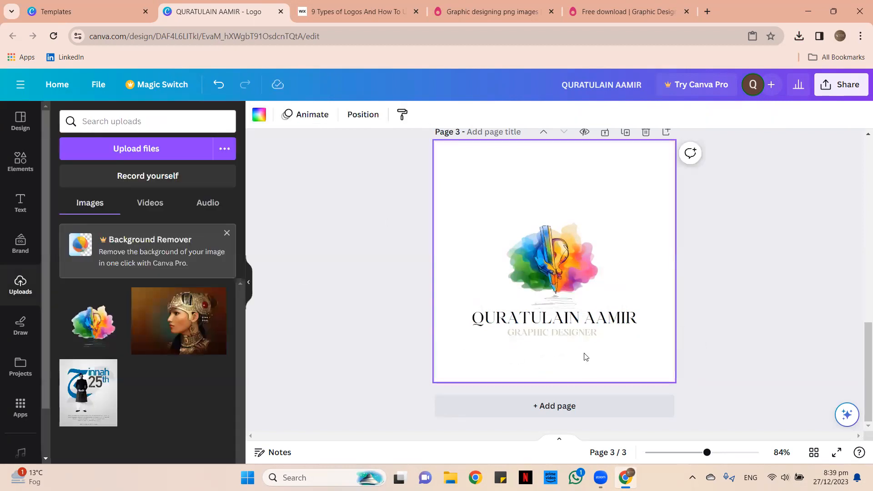
Move the pencil, name and subtitle up, enlarge them to nearly page width, and centre them.
{"action": "left_click_drag", "start_coordinate": [483, 351], "coordinate": [555, 255]}
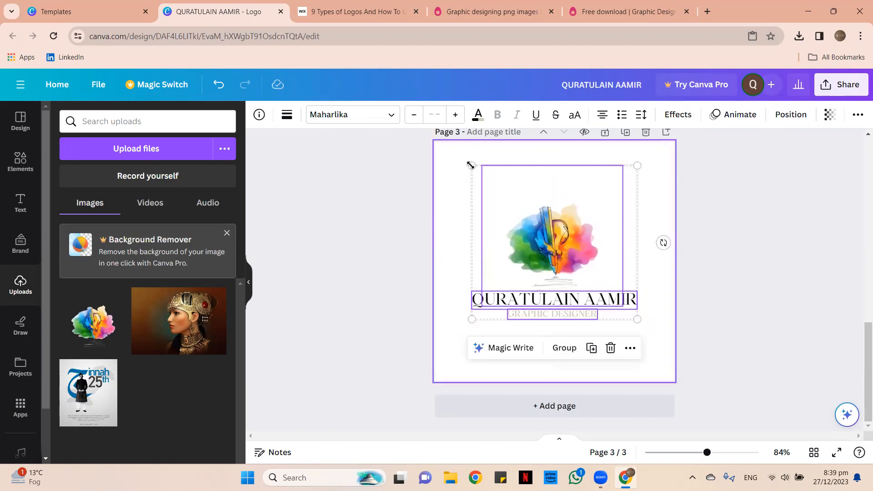
{"action": "left_click_drag", "start_coordinate": [471, 165], "coordinate": [435, 132]}
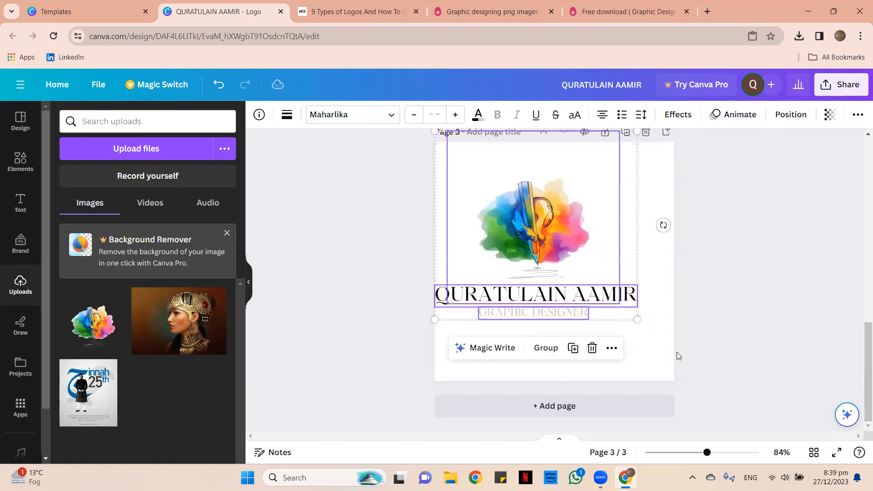
{"action": "left_click_drag", "start_coordinate": [637, 319], "coordinate": [663, 344]}
{"action": "mouse_move", "coordinate": [609, 325]}
{"action": "left_mouse_down"}
{"action": "mouse_move", "coordinate": [615, 332]}
{"action": "mouse_move", "coordinate": [615, 316]}
{"action": "left_mouse_up"}
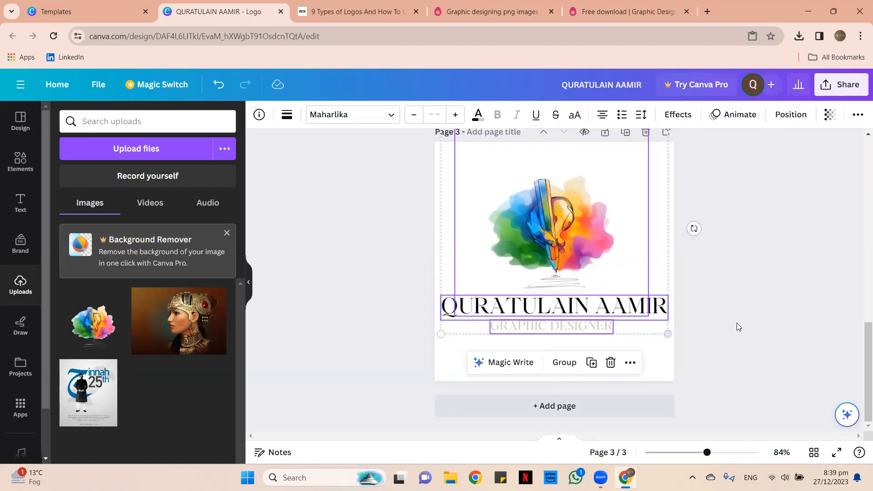
{"action": "left_click", "coordinate": [756, 321]}
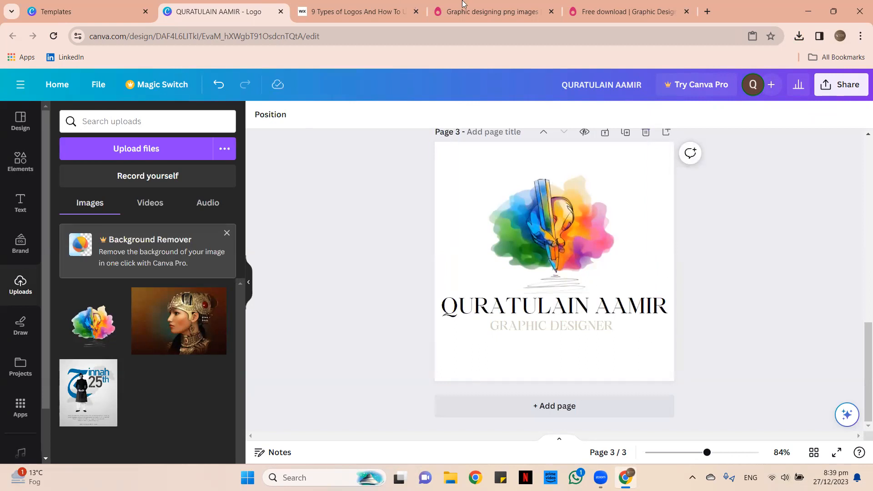
{"action": "left_click", "coordinate": [359, 12]}
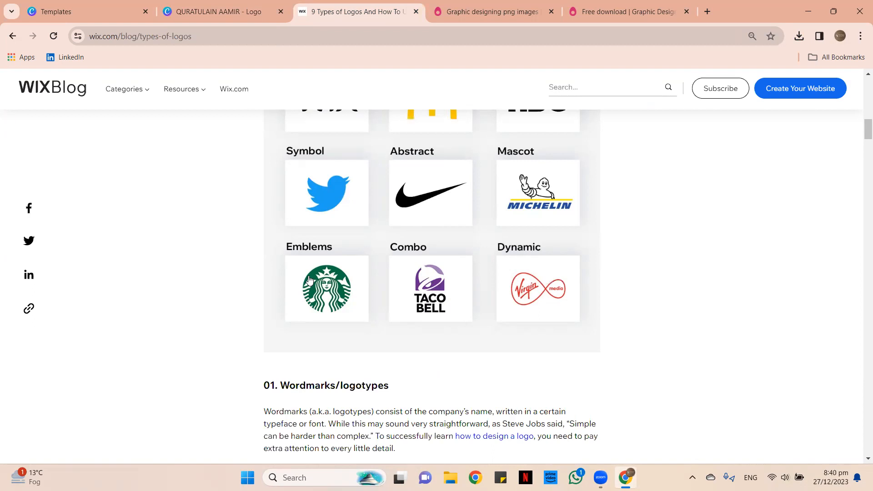
Close the Wix logo-types article and both PNGEgg tabs, dismissing the ad.
{"action": "left_click", "coordinate": [416, 12]}
{"action": "left_click", "coordinate": [474, 317]}
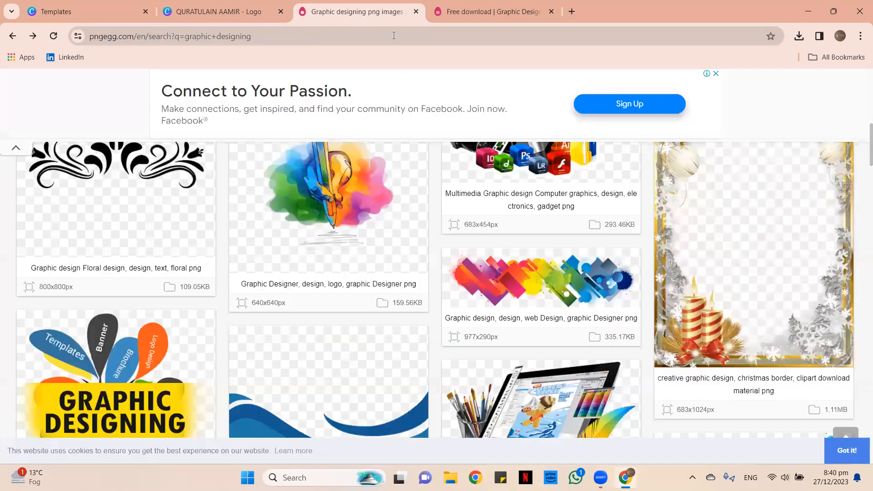
{"action": "left_click", "coordinate": [415, 11]}
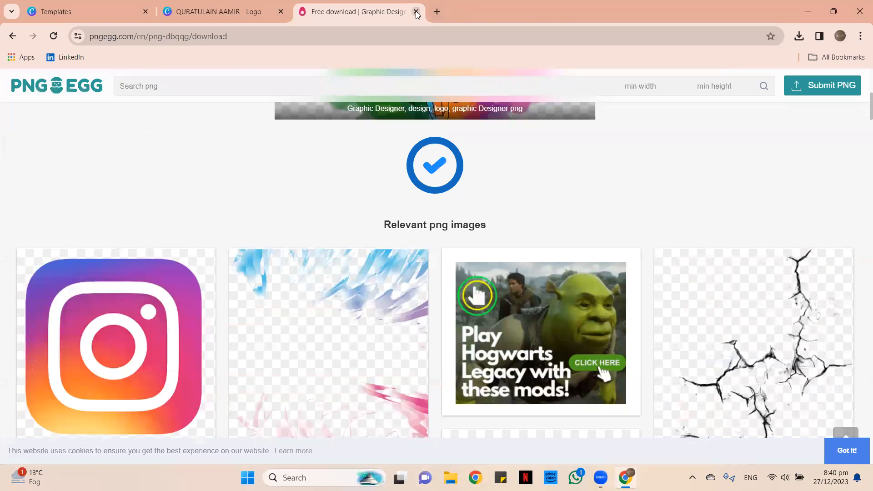
{"action": "left_click", "coordinate": [437, 11]}
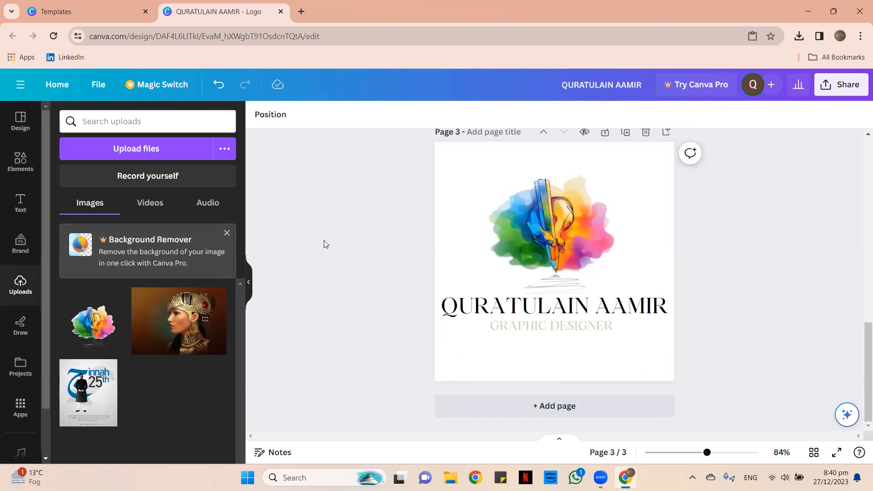
{"action": "scroll", "coordinate": [324, 244], "scroll_direction": "up", "scroll_amount": 2}
Browse the Canva templates page briefly, then return to the logo design editor.
{"action": "left_click", "coordinate": [87, 11]}
{"action": "scroll", "coordinate": [495, 259], "scroll_direction": "down", "scroll_amount": 10}
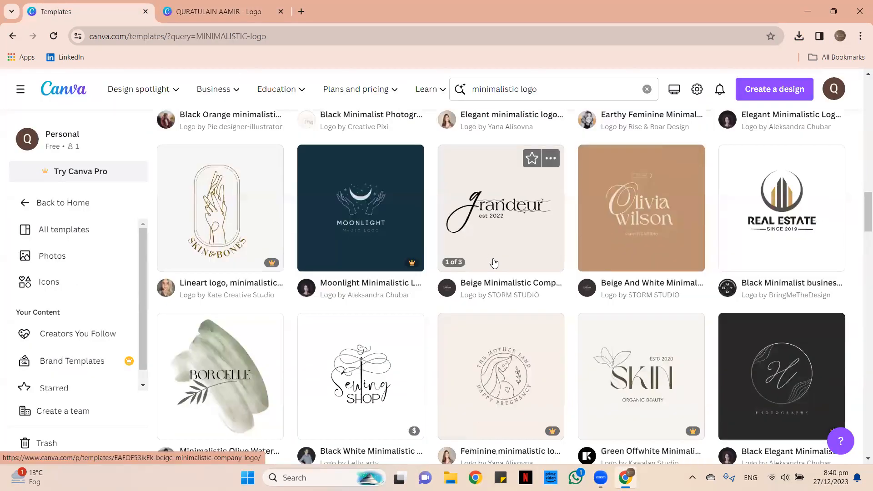
{"action": "scroll", "coordinate": [574, 356], "scroll_direction": "up", "scroll_amount": 15}
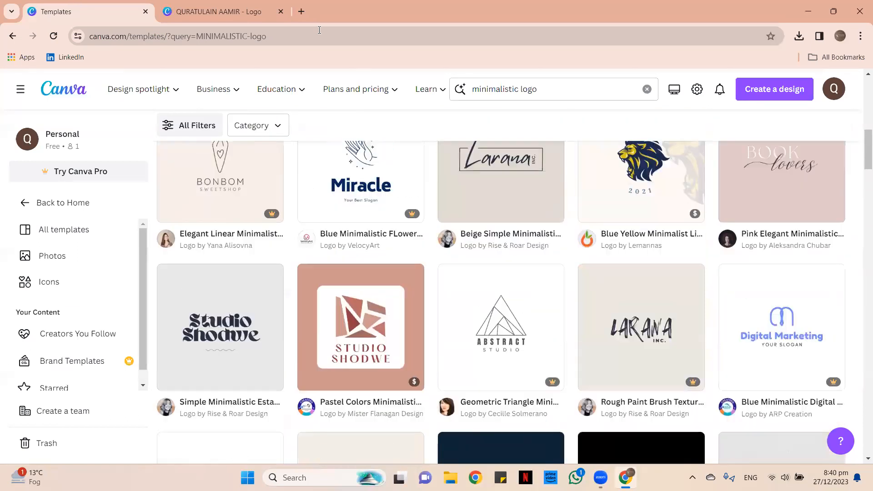
{"action": "left_click", "coordinate": [229, 6]}
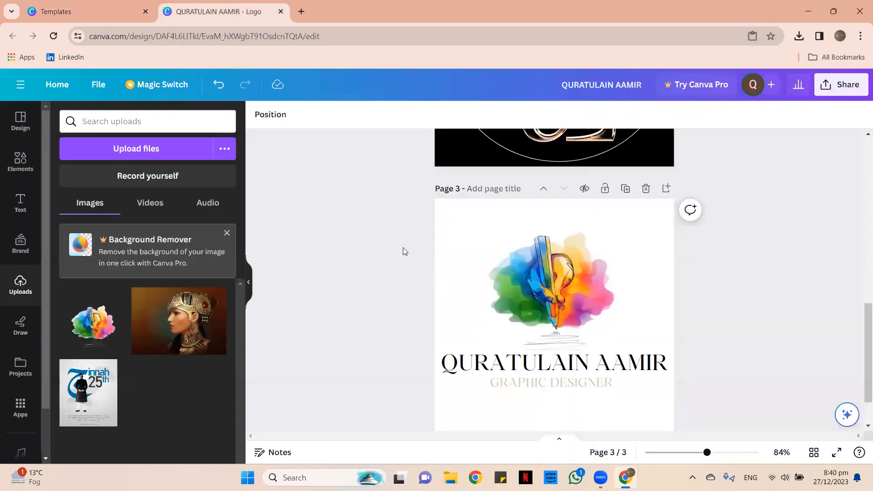
Group the Q letter image and crown shape on page 1 into one element.
{"action": "scroll", "coordinate": [423, 236], "scroll_direction": "up", "scroll_amount": 10}
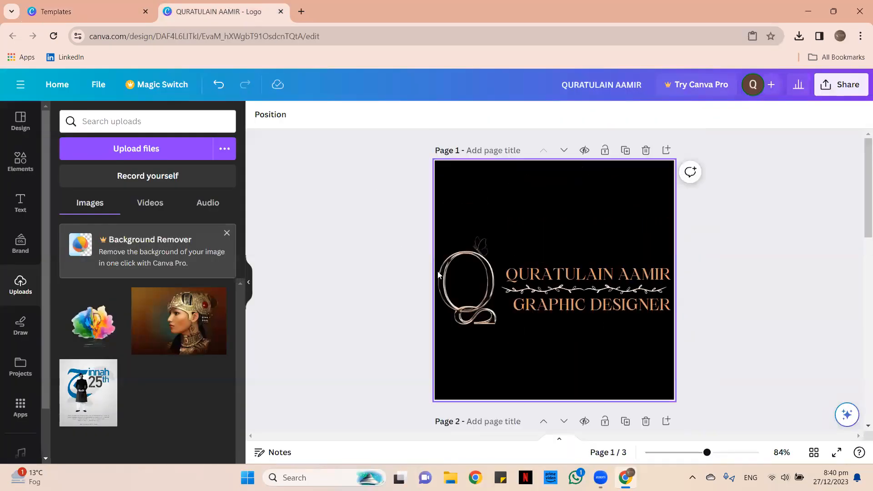
{"action": "left_click", "coordinate": [469, 255]}
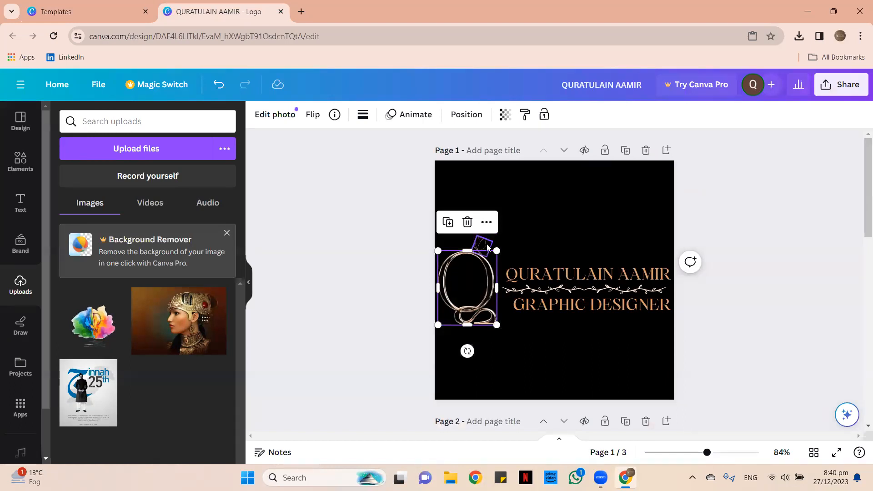
{"action": "left_click", "coordinate": [487, 244], "text": "shift"}
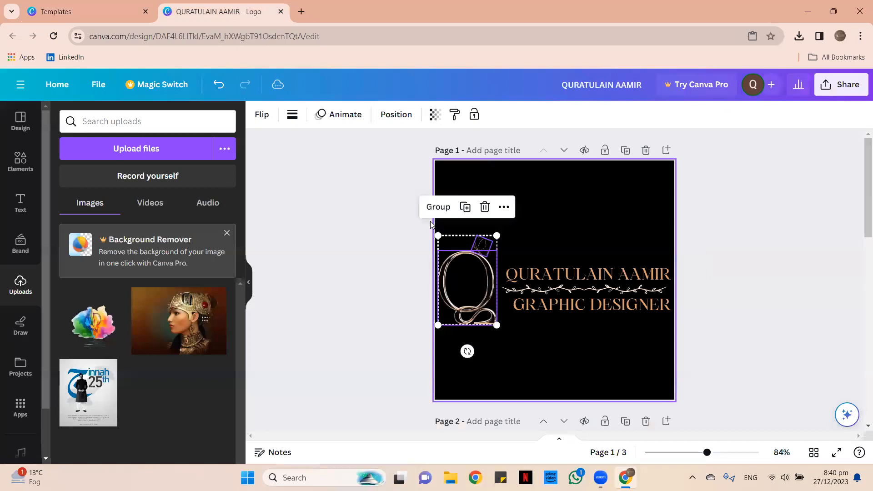
{"action": "left_click", "coordinate": [437, 207]}
{"action": "left_click", "coordinate": [403, 272]}
Shift the grouped Q logo slightly to the right.
{"action": "left_click", "coordinate": [458, 286]}
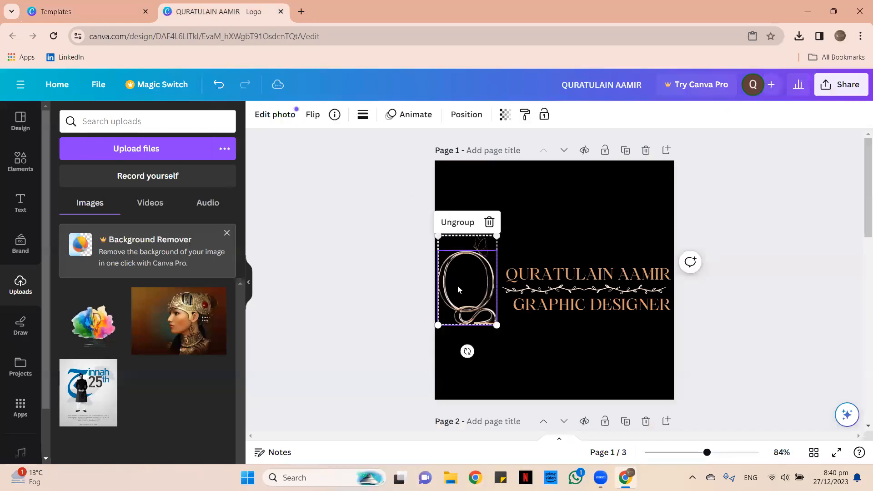
{"action": "left_click_drag", "start_coordinate": [489, 301], "coordinate": [493, 301]}
{"action": "left_click", "coordinate": [368, 290]}
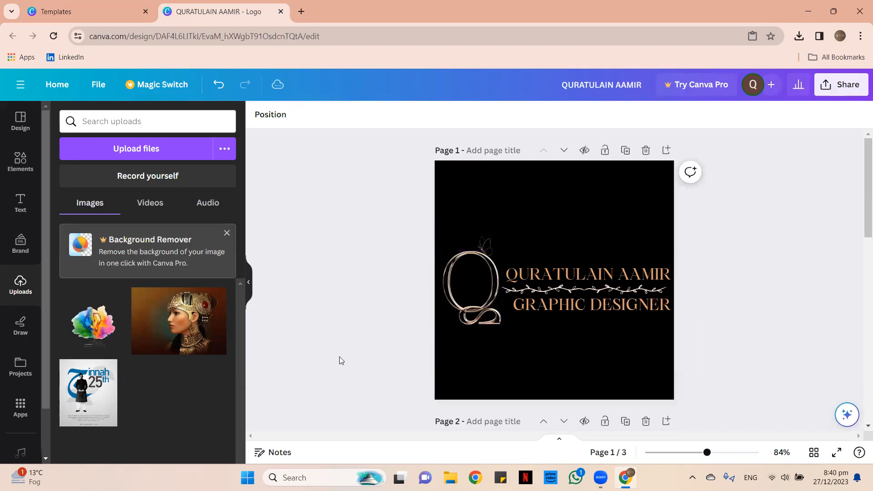